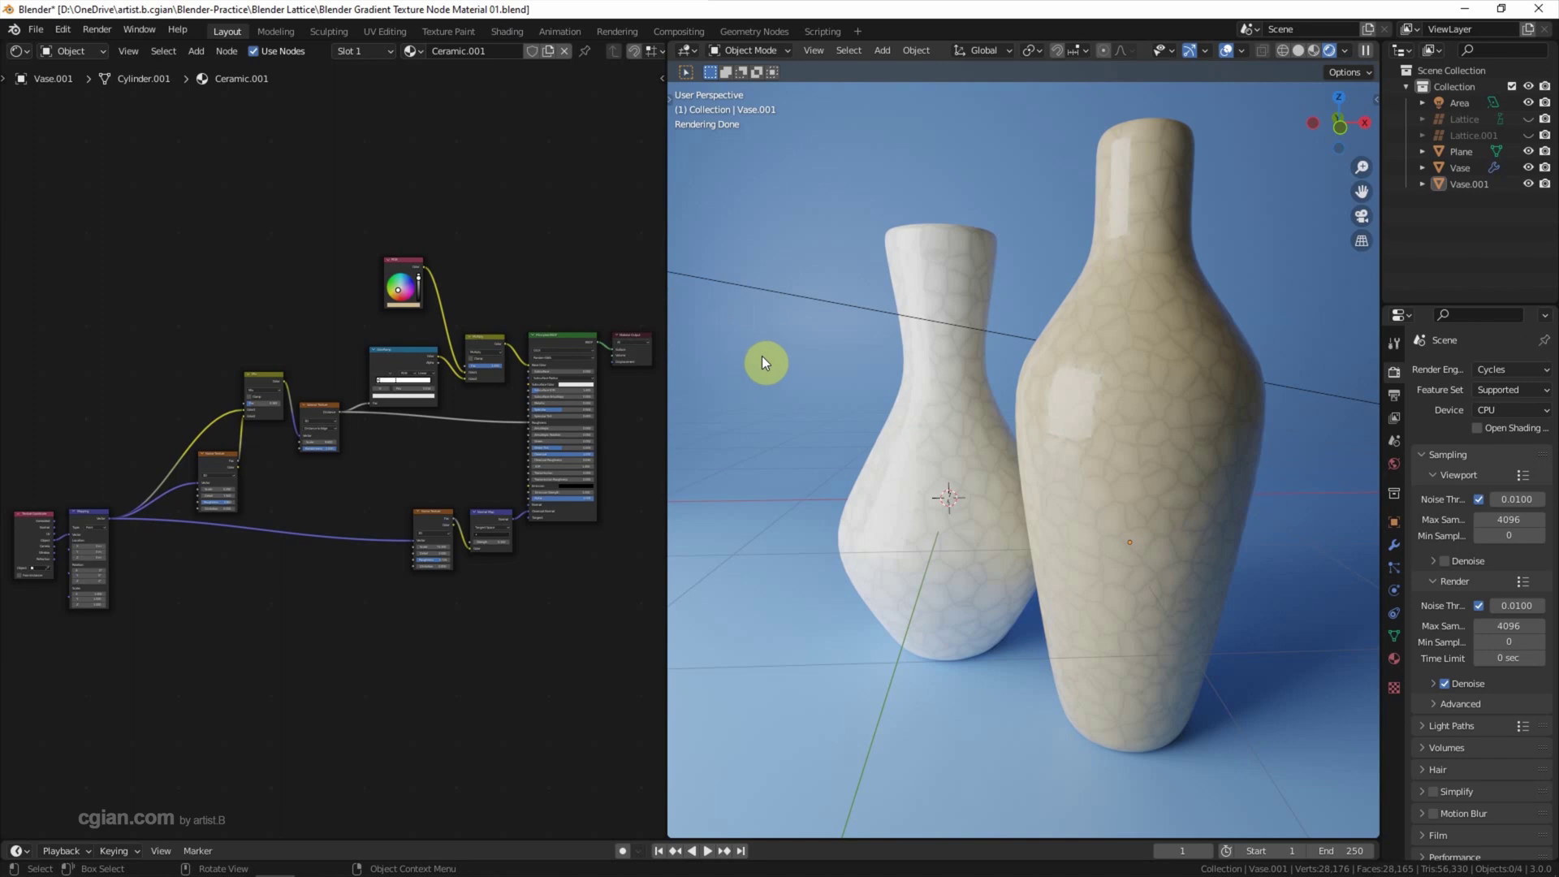
# Step: Switch to Material Preview, hide Vase, and unlink Ceramic.001 from Vase.001
pyautogui.click(1316, 51)
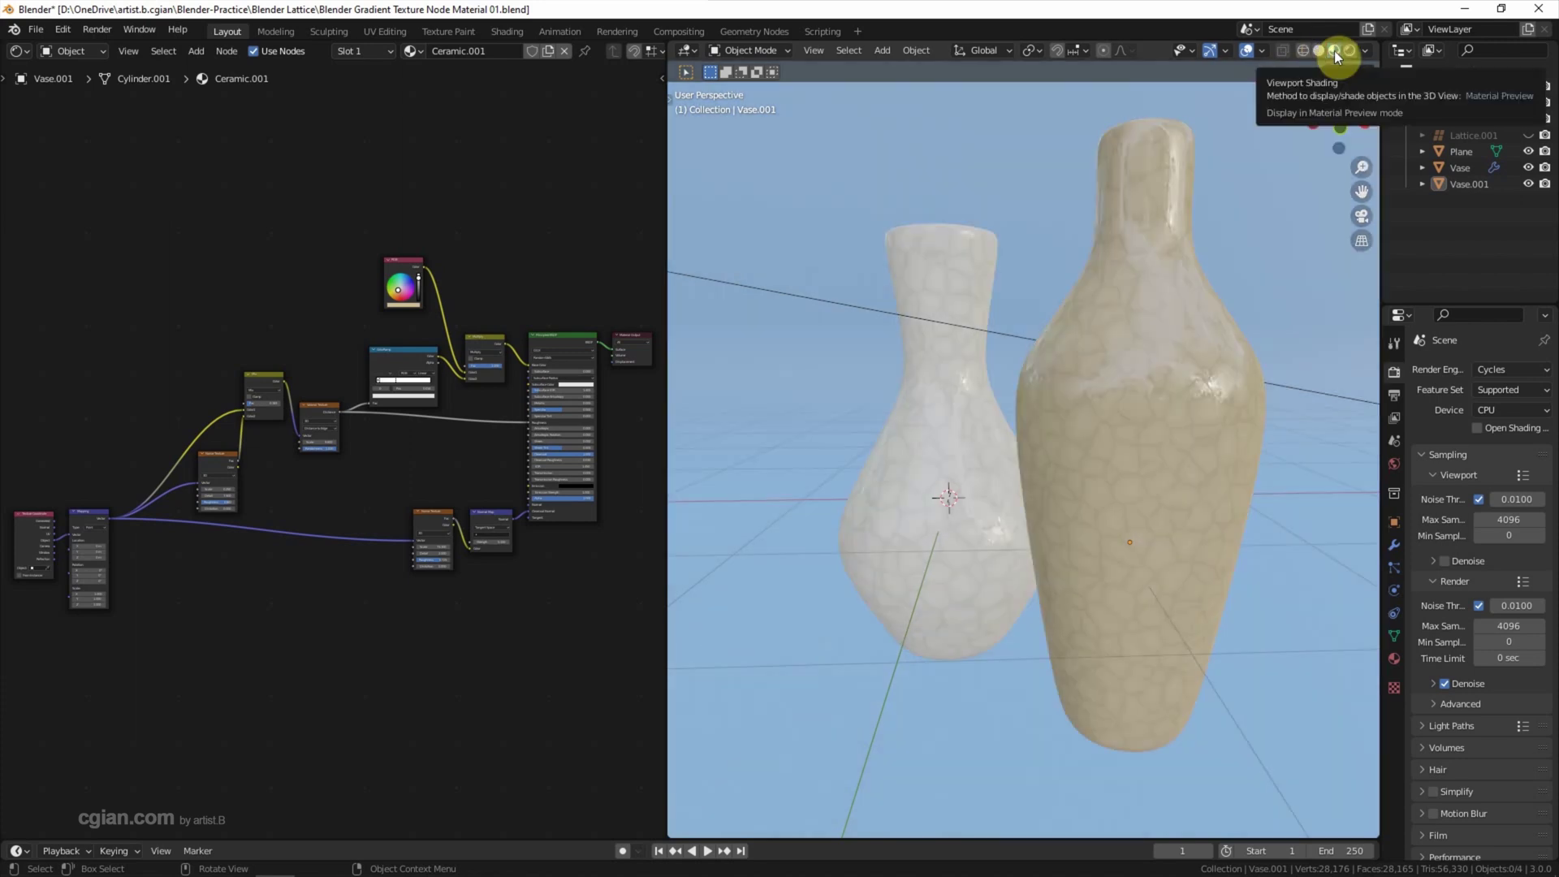
pyautogui.click(961, 283)
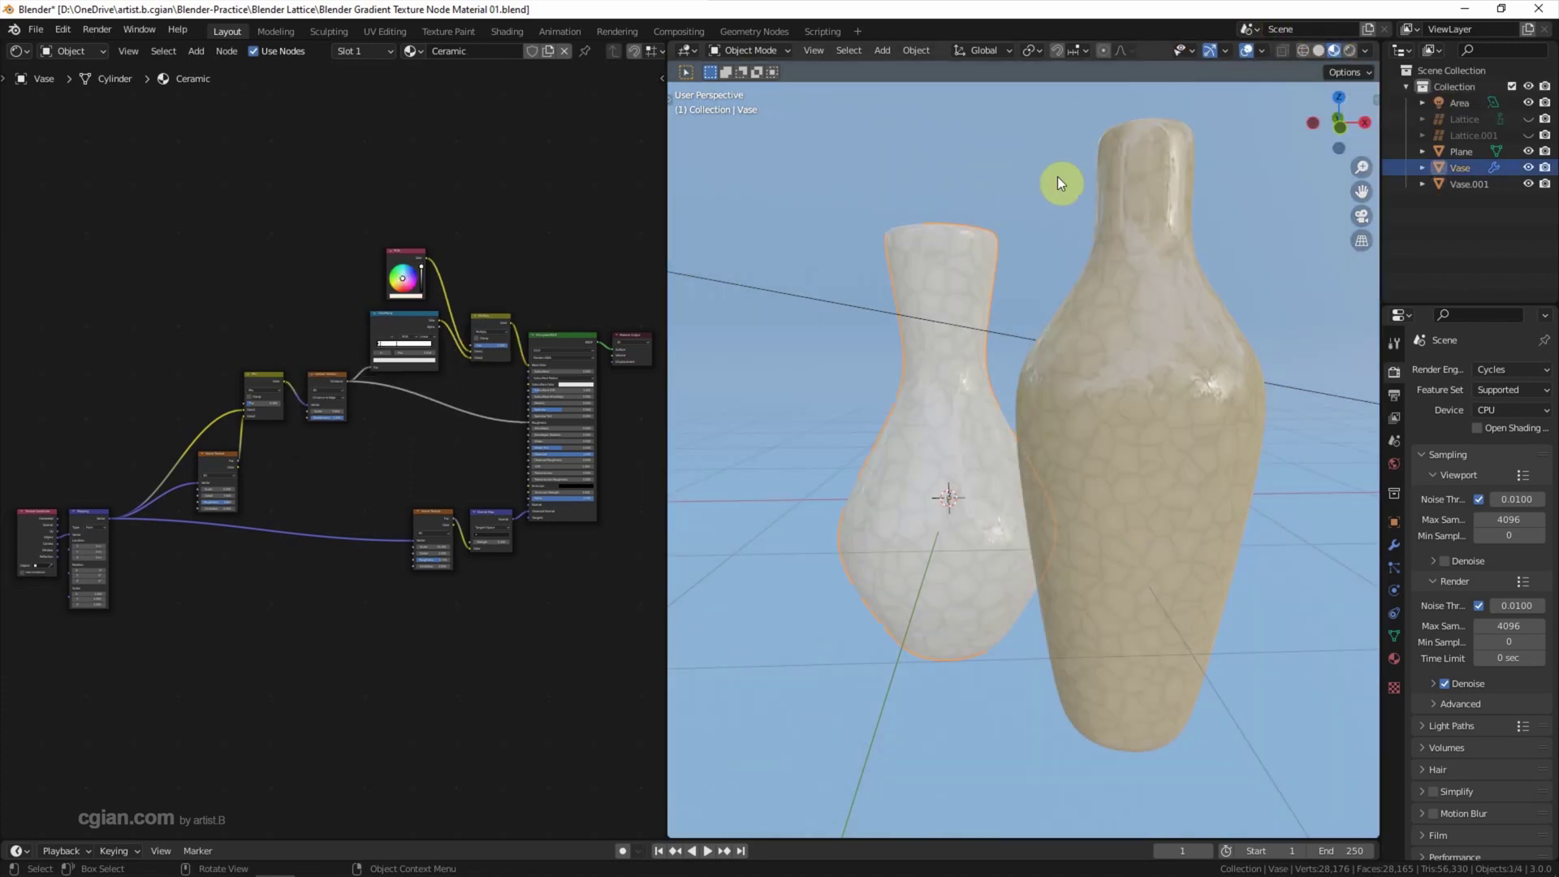
pyautogui.click(1527, 167)
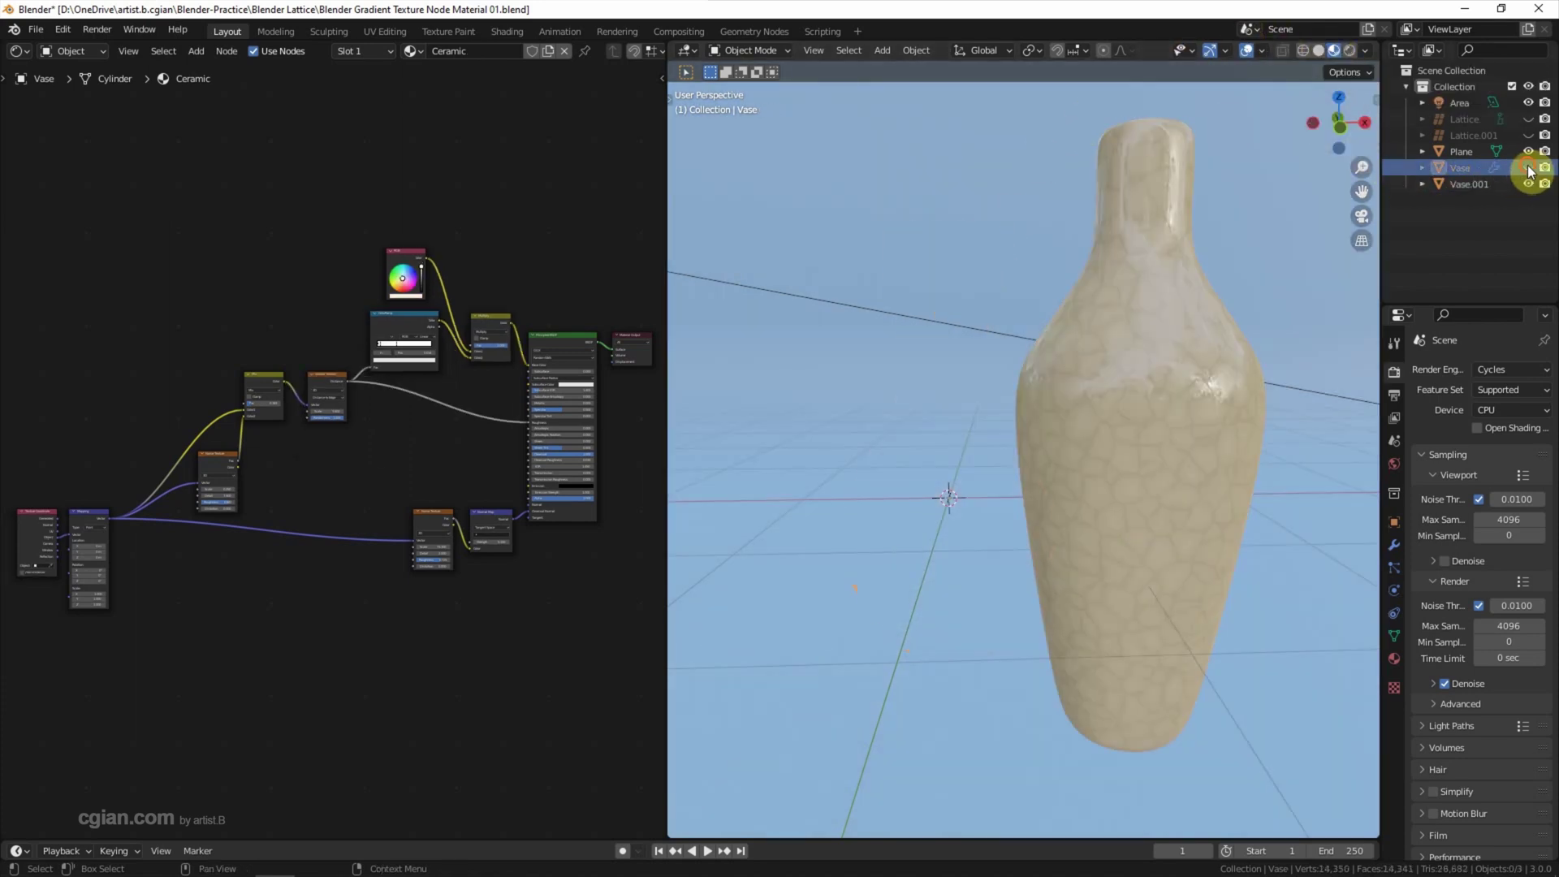
pyautogui.click(1148, 290)
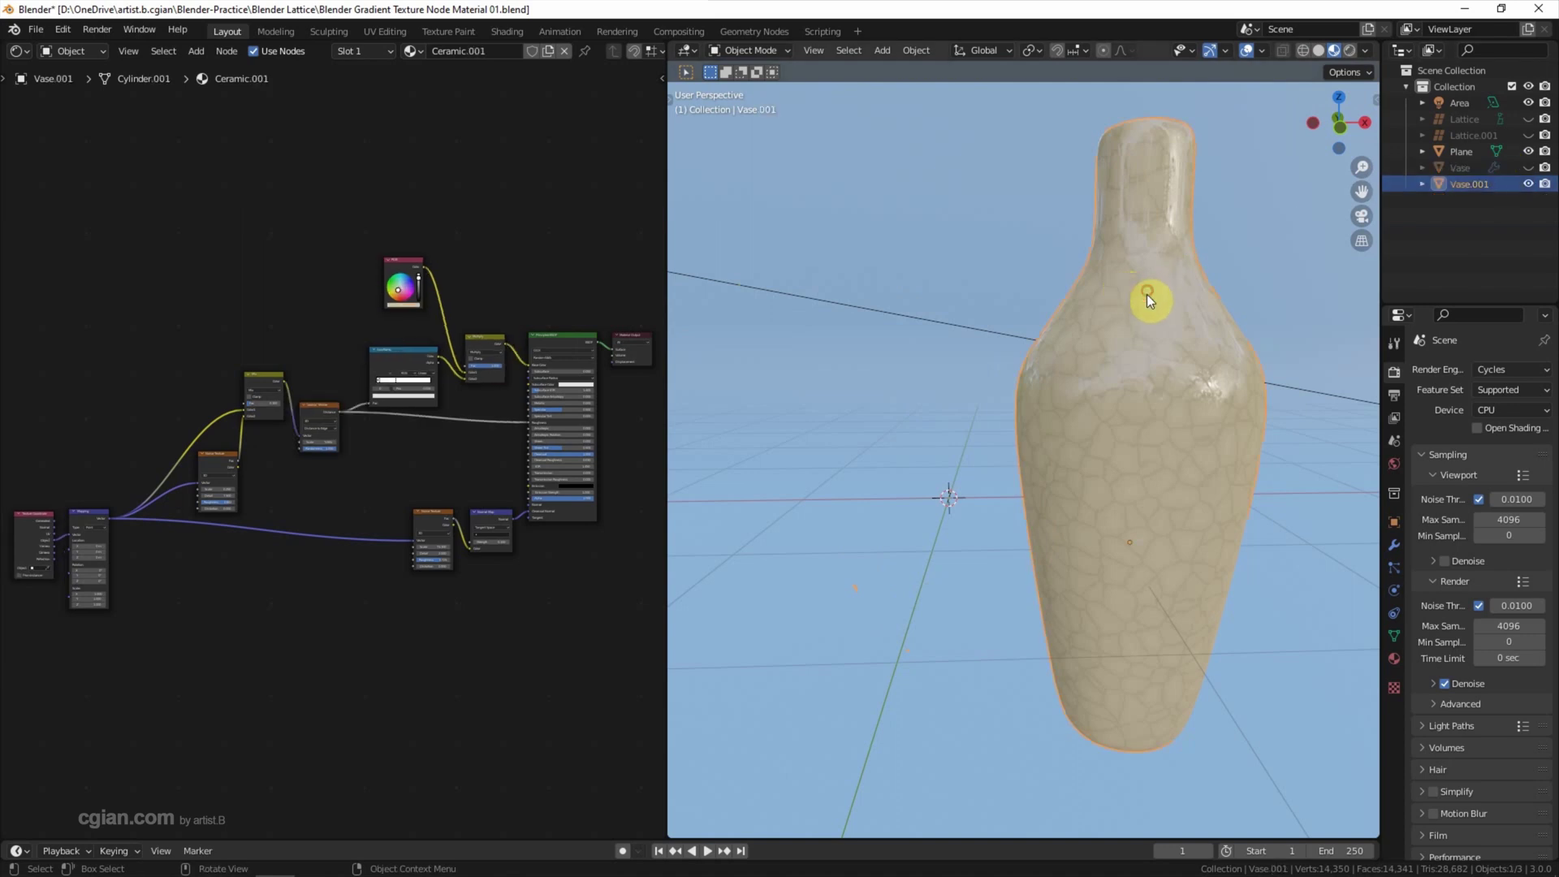
pyautogui.click(562, 50)
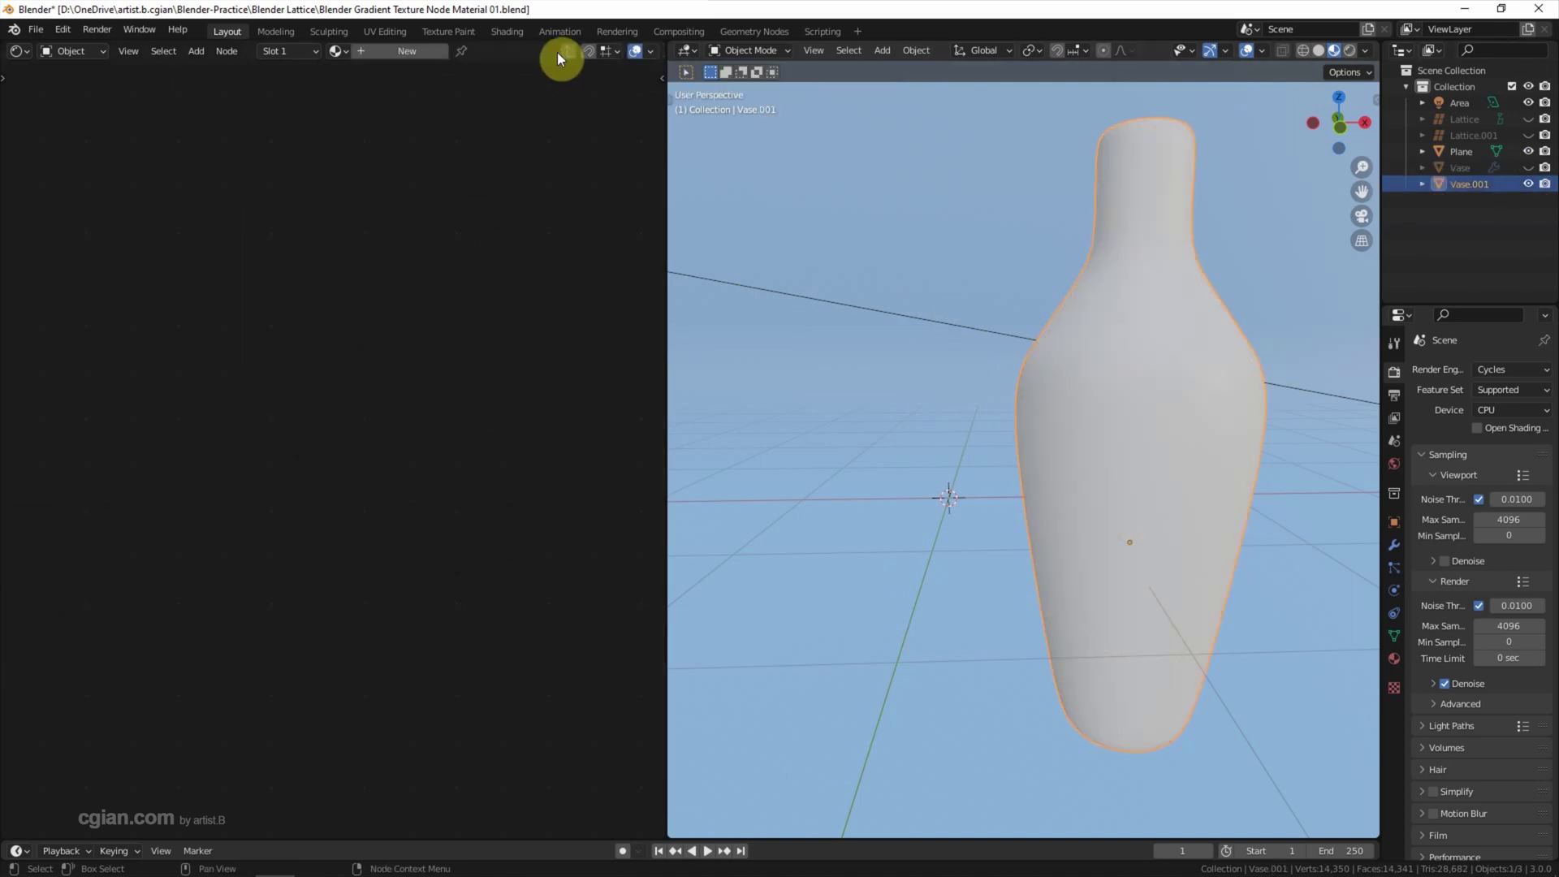
# Step: Create a new material for Vase.001 named 'Gradient Texture Material', fixing the name's typo
pyautogui.click(397, 50)
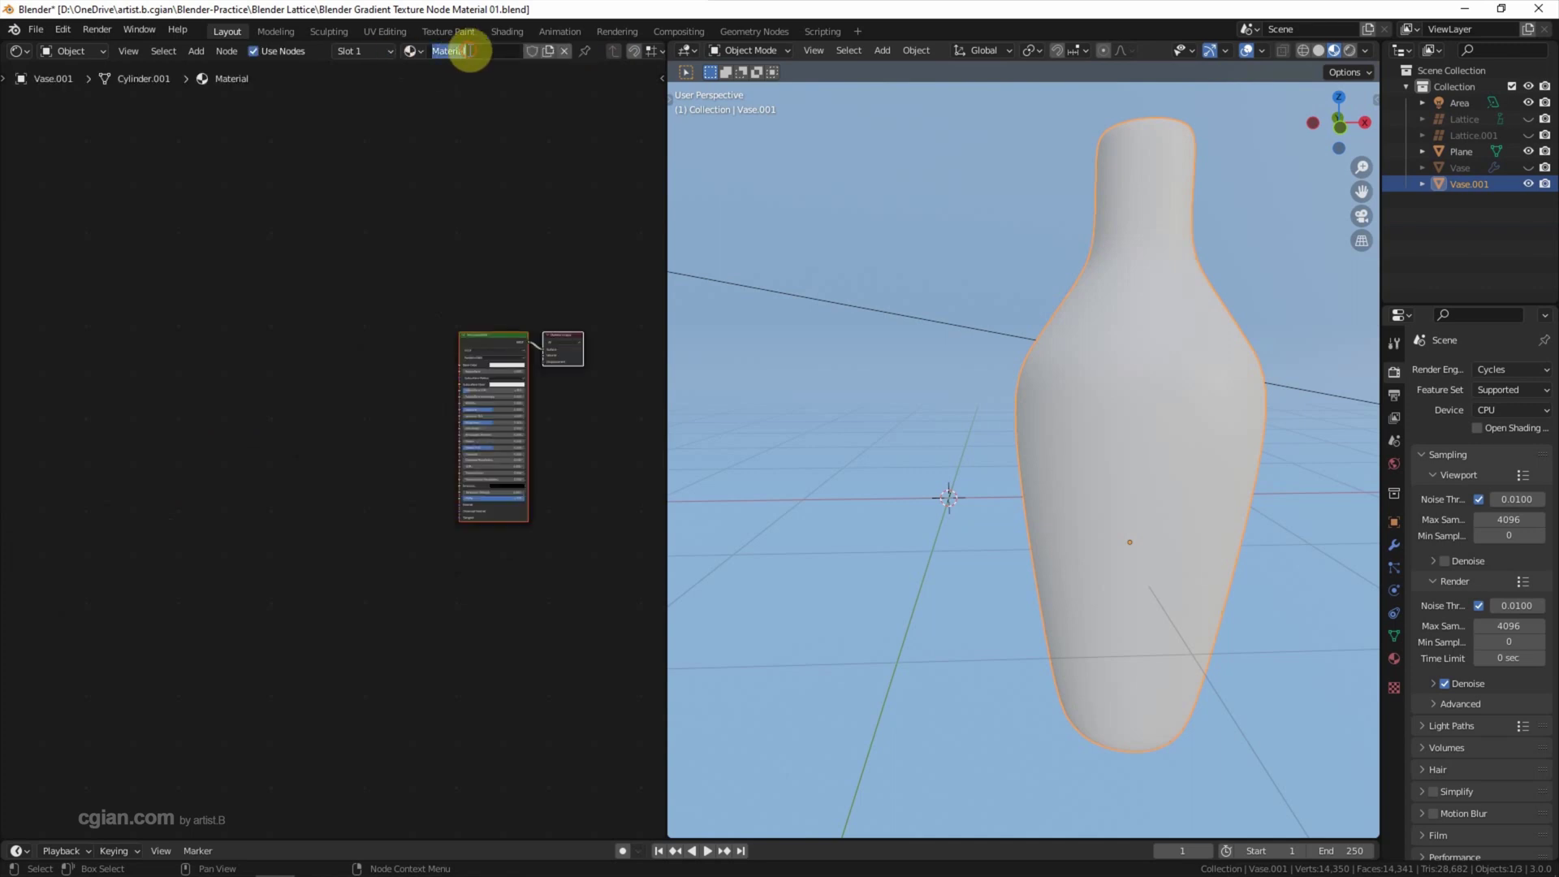
pyautogui.write('Grad')
pyautogui.write('ident')
pyautogui.write(' Texture Material')
pyautogui.press('Return')
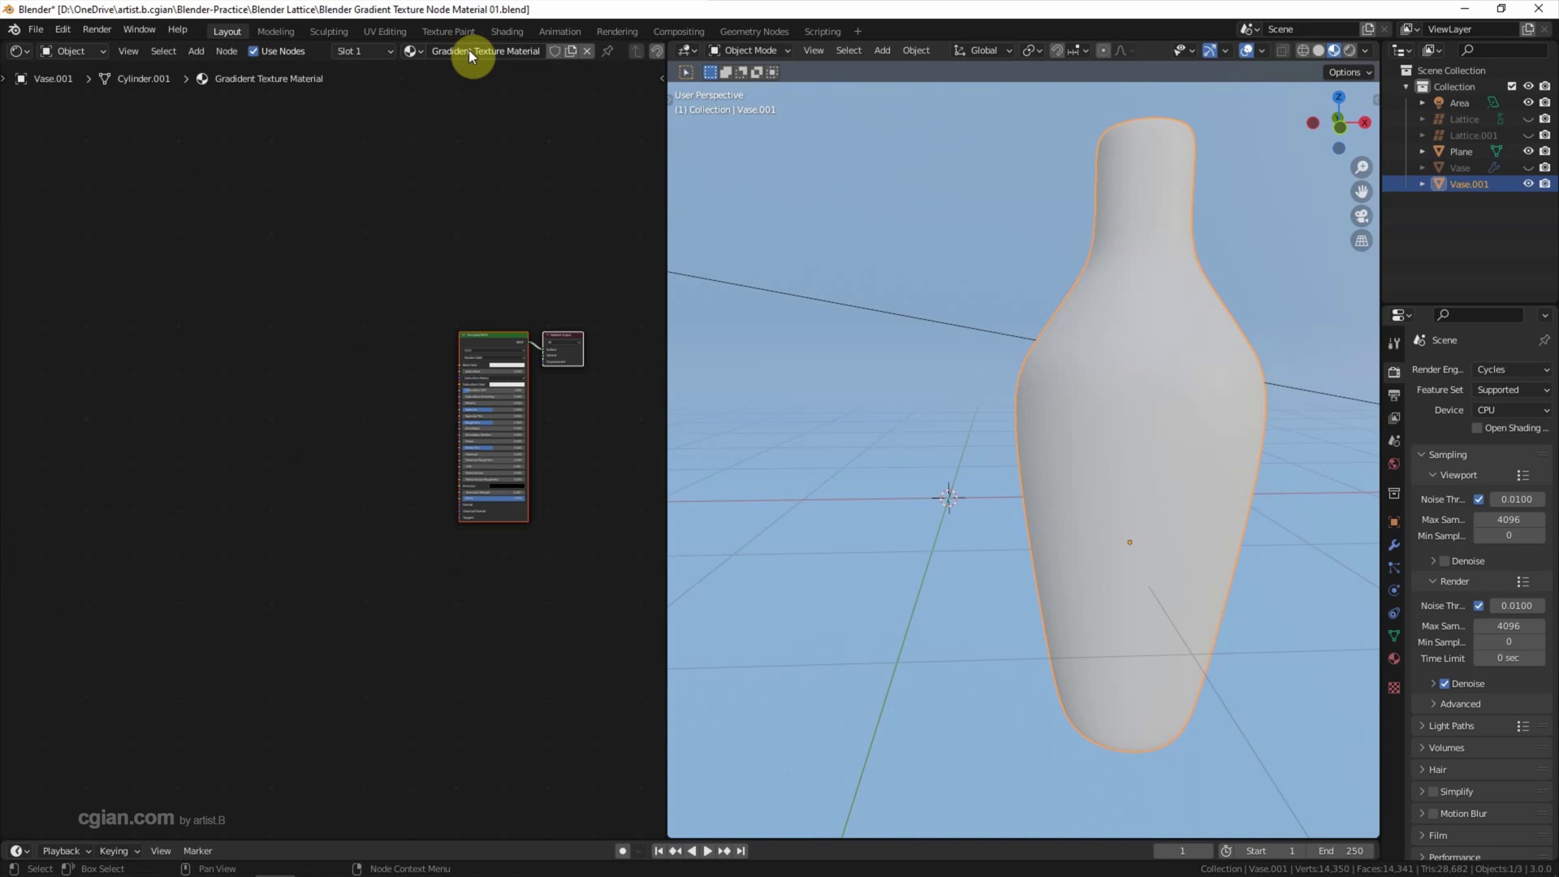
pyautogui.click(470, 53)
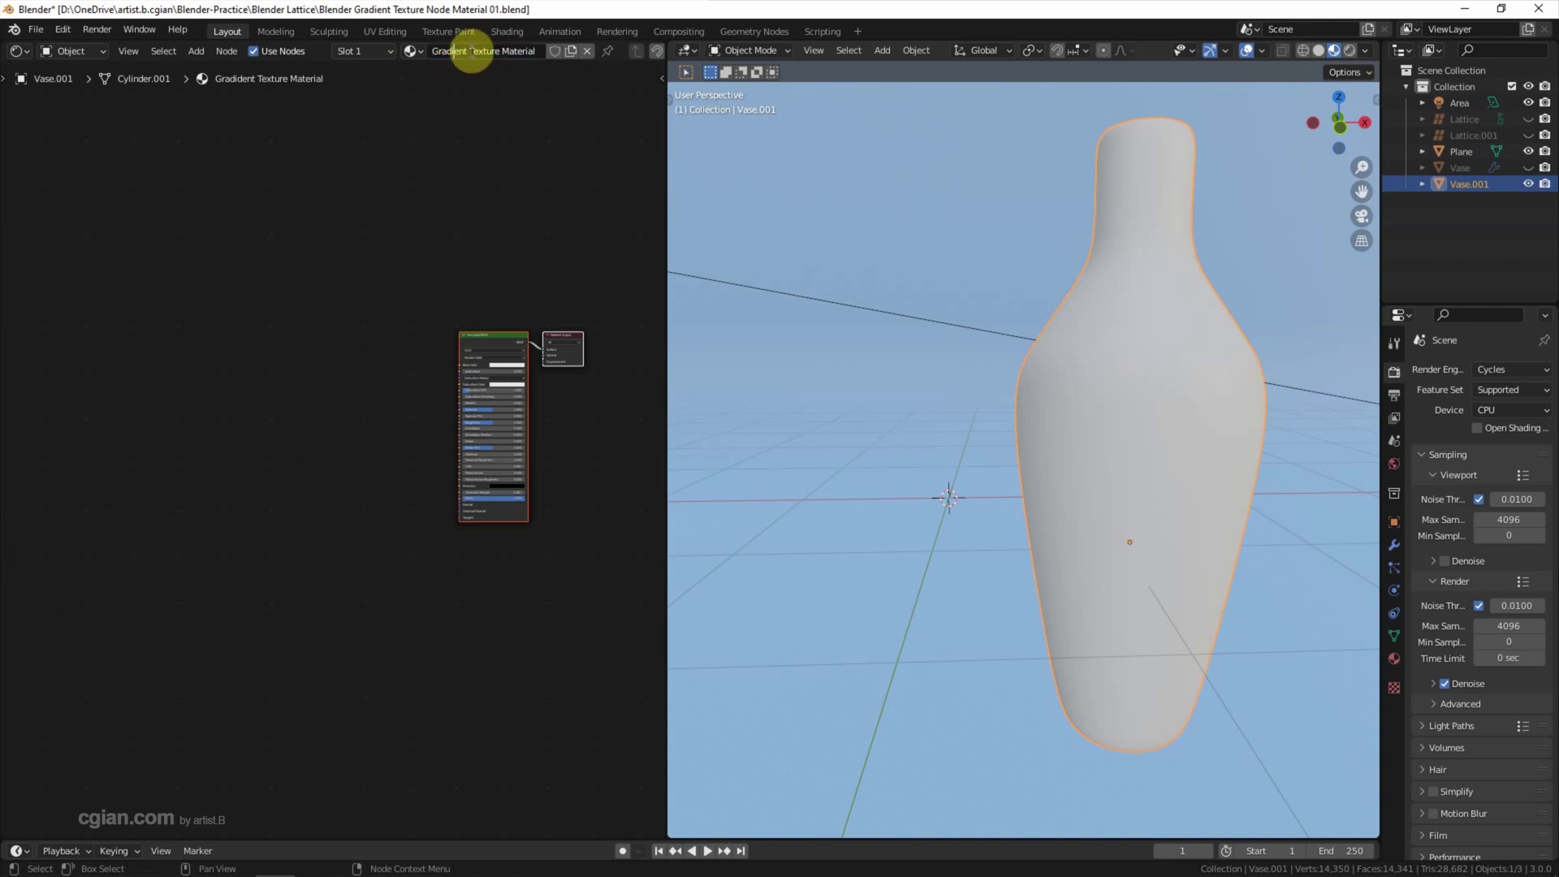
pyautogui.press('Return')
# Step: Set the Principled BSDF Roughness to 0.1 and Clearcoat to 1.000
pyautogui.scroll(1, 482, 329)
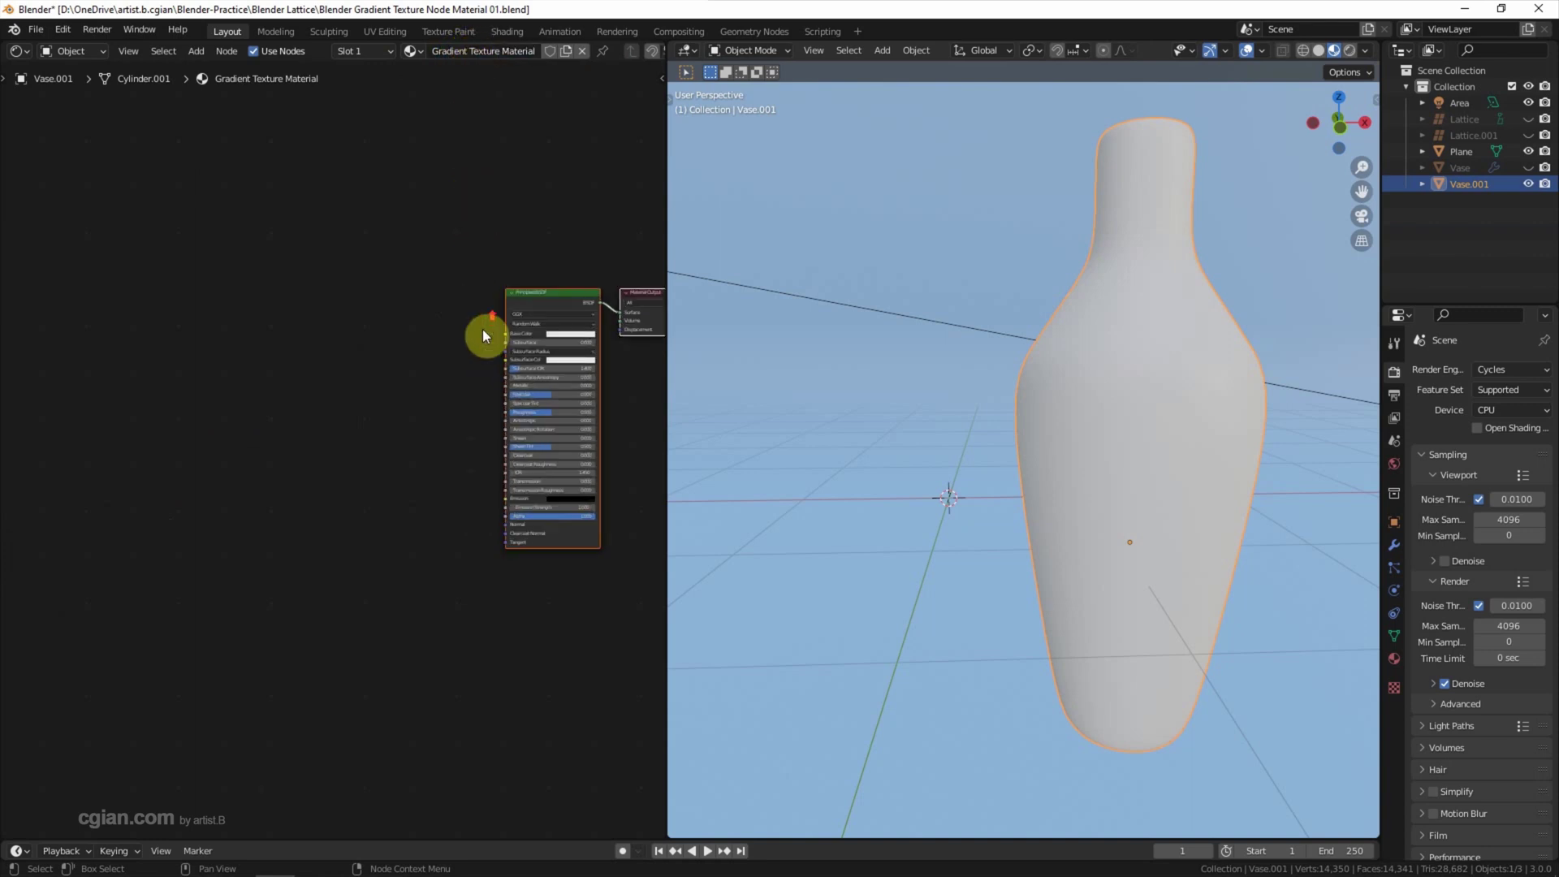
pyautogui.scroll(1, 446, 341)
pyautogui.scroll(1, 331, 373)
pyautogui.scroll(1, 329, 370)
pyautogui.scroll(1, 325, 366)
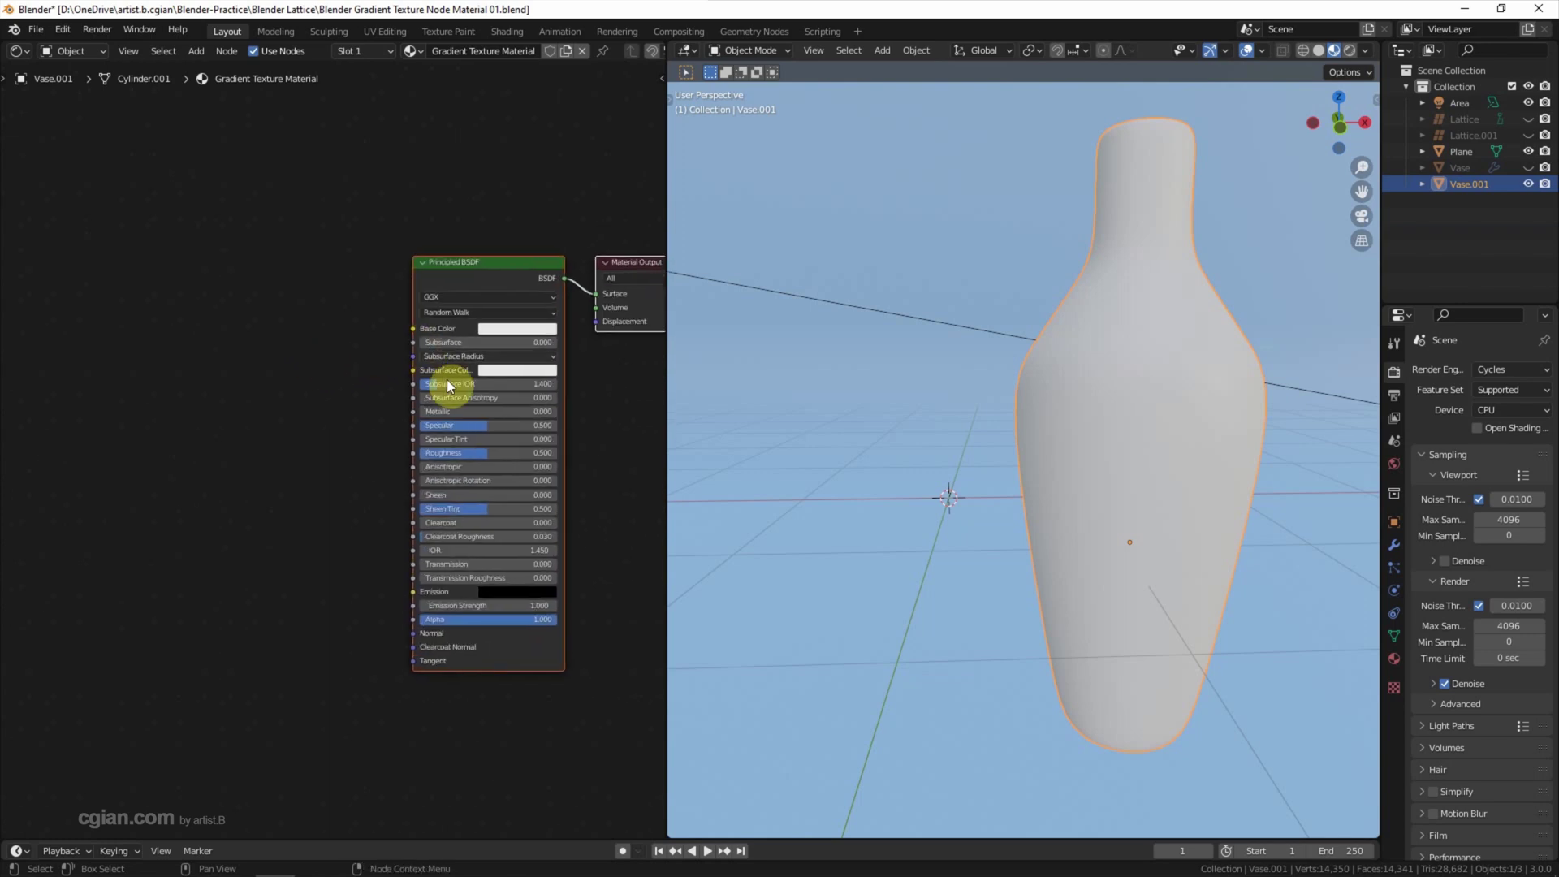
pyautogui.moveTo(479, 453); pyautogui.dragTo(460, 453)
pyautogui.click(480, 453)
pyautogui.write('0.1')
pyautogui.press('Return')
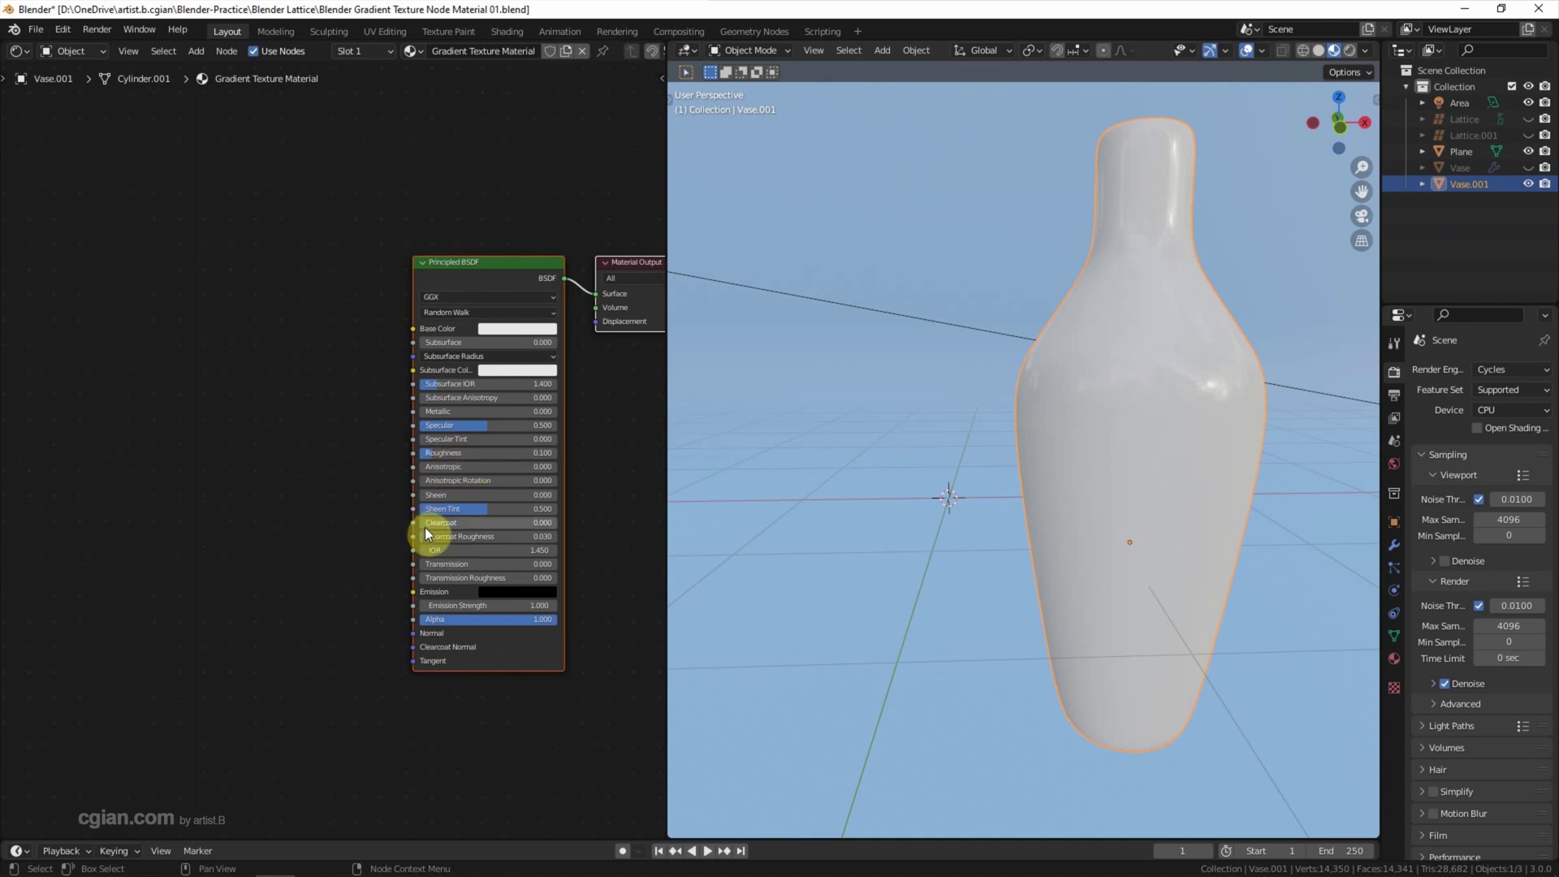
pyautogui.moveTo(424, 522); pyautogui.dragTo(569, 528)
# Step: Add a Gradient Texture node and connect its Color to the Principled BSDF Base Color
pyautogui.hotkey('shift', 'a')
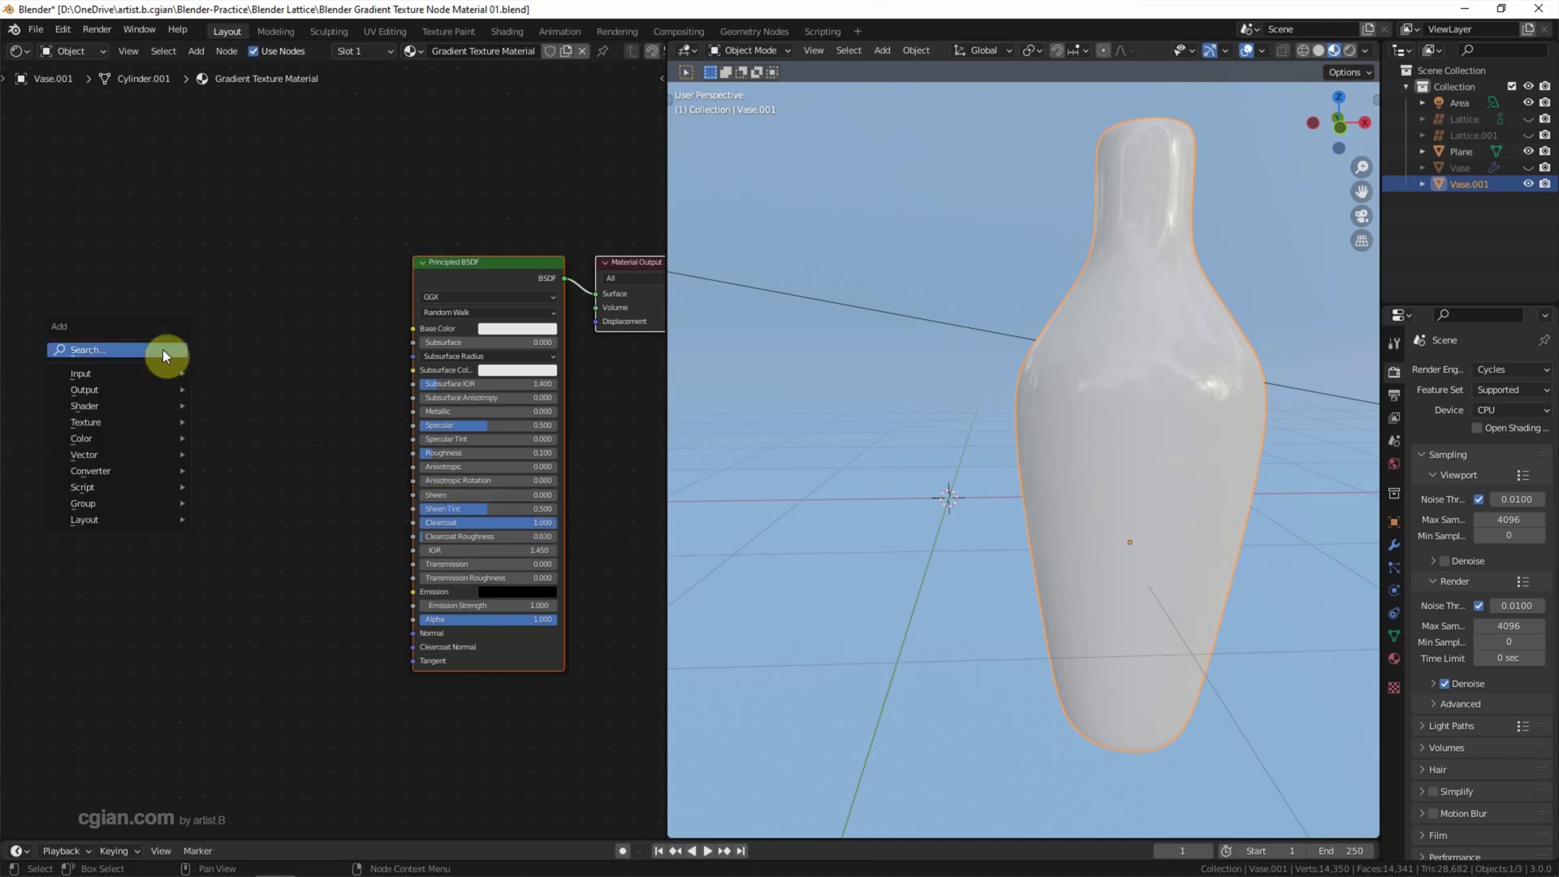
pyautogui.click(162, 349)
pyautogui.write('gr')
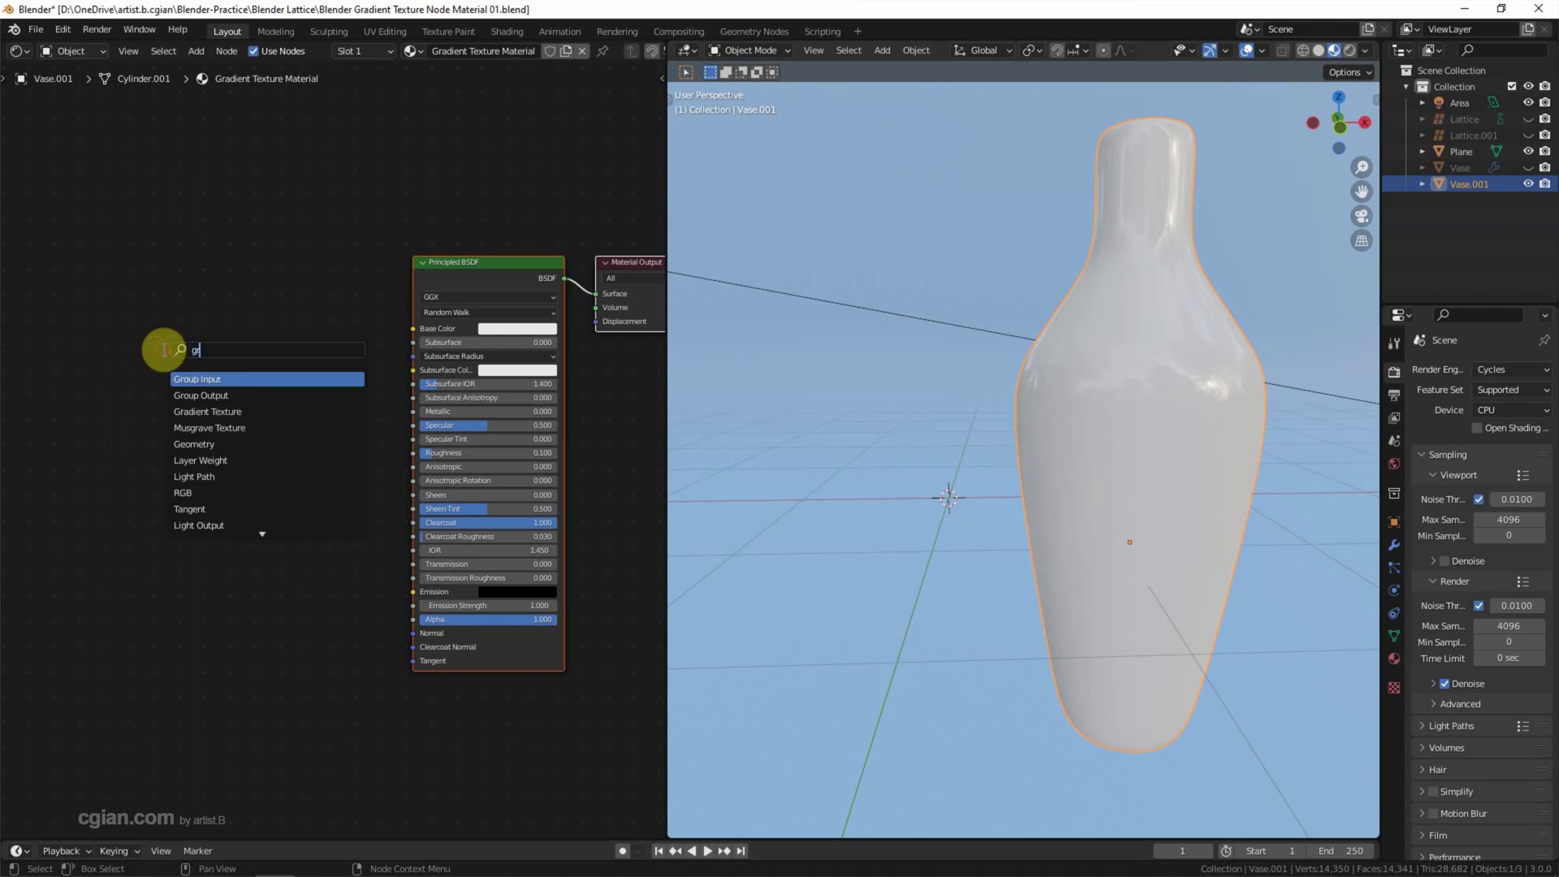
pyautogui.write('a')
pyautogui.press('Return')
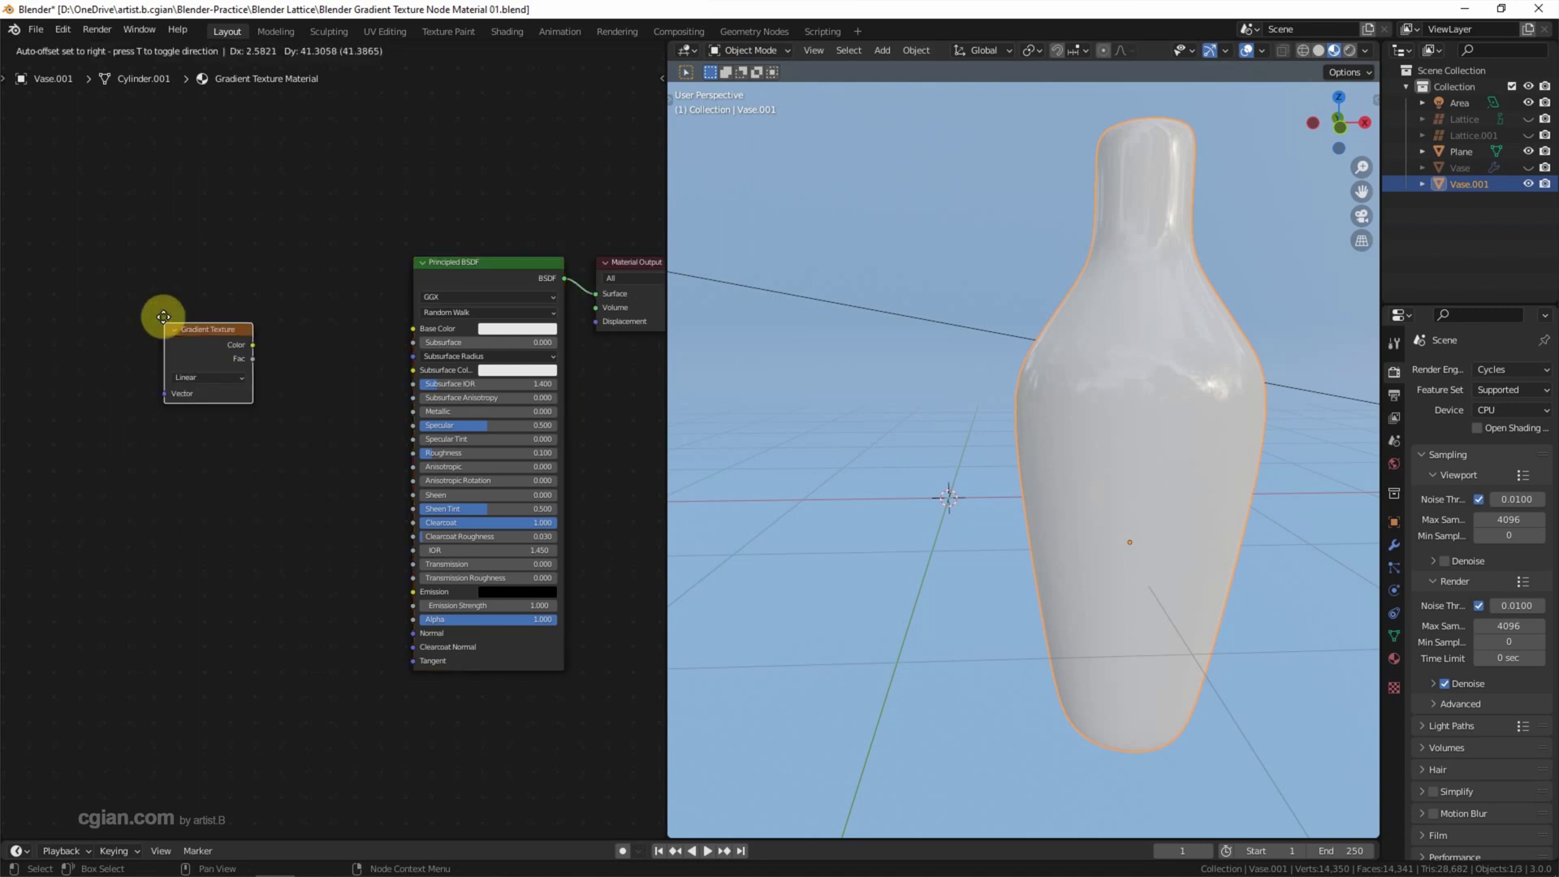
pyautogui.click(159, 310)
pyautogui.moveTo(251, 313); pyautogui.dragTo(412, 328)
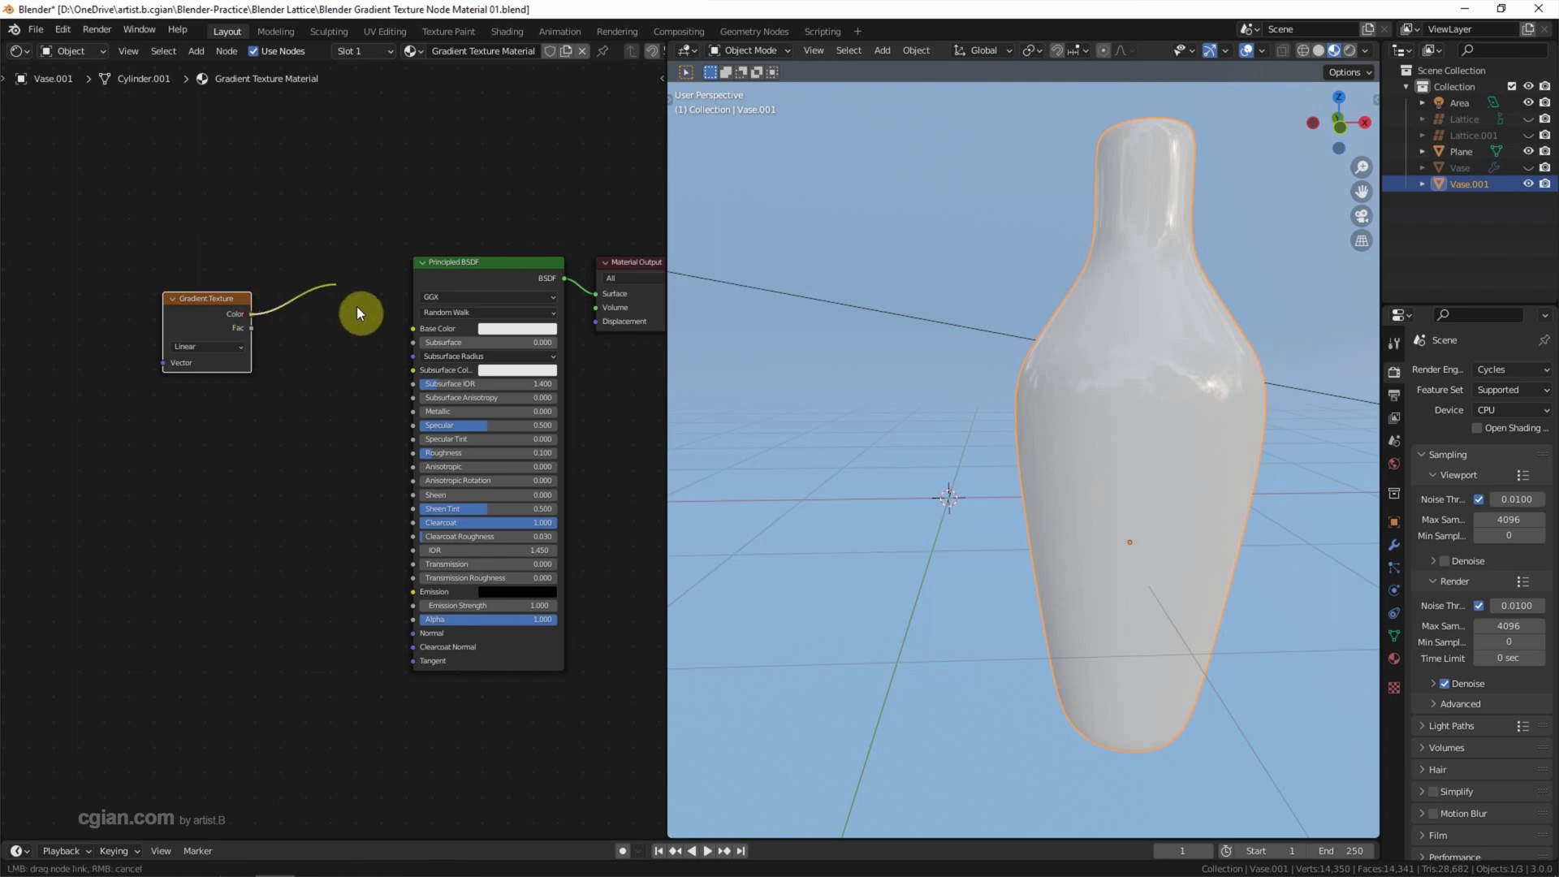
pyautogui.hotkey('shift', 'a')
# Step: Insert a ColorRamp into the gradient-to-Base Color link and pull its black and white stops inward
pyautogui.click(302, 401)
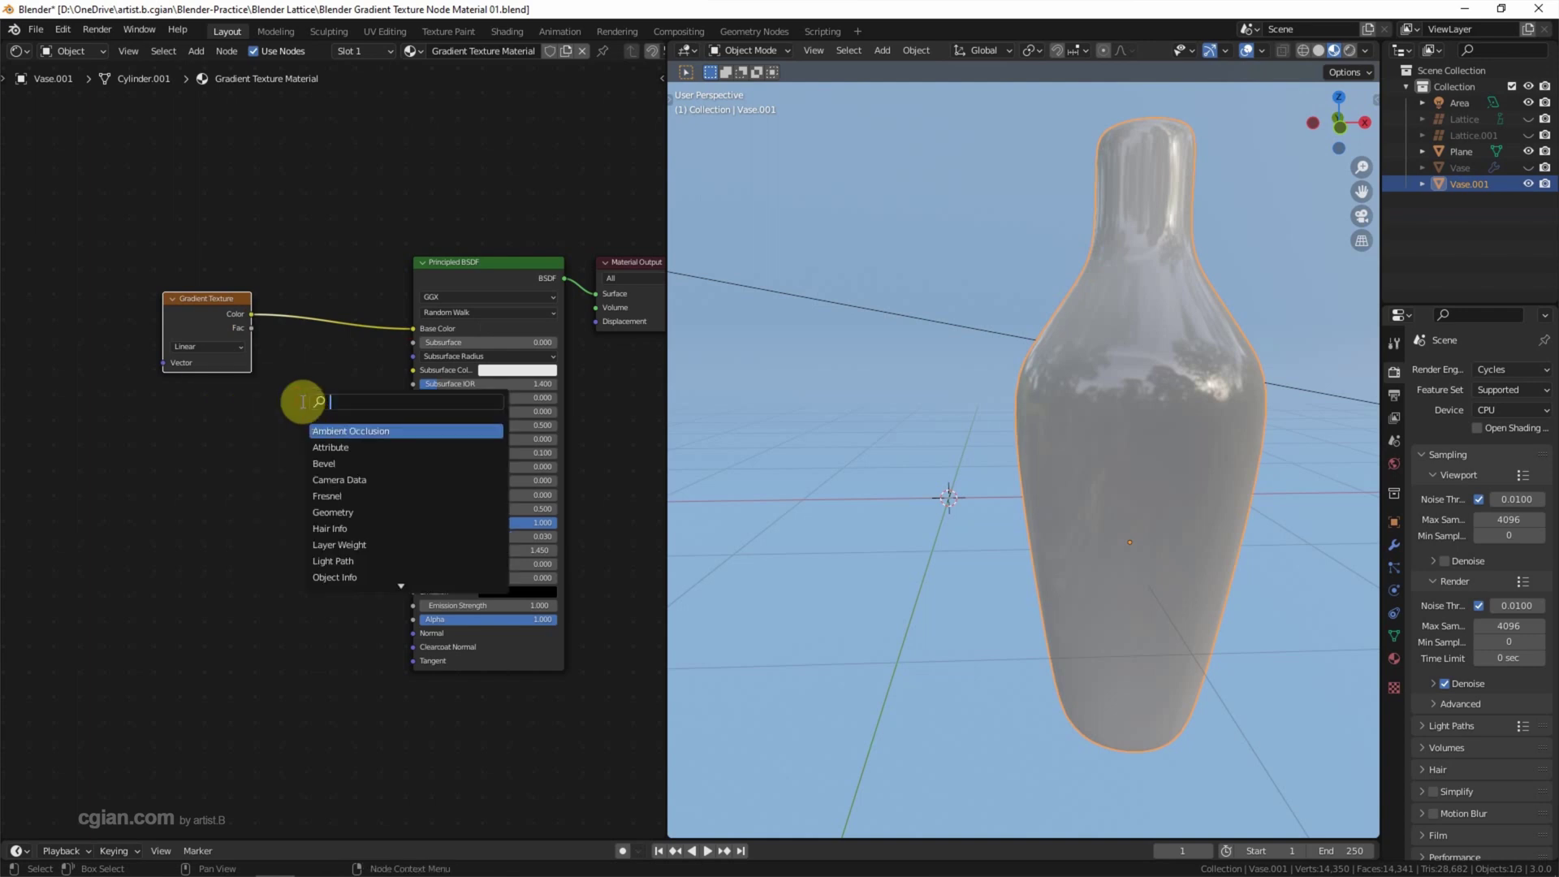
pyautogui.write('color ramp')
pyautogui.press('Return')
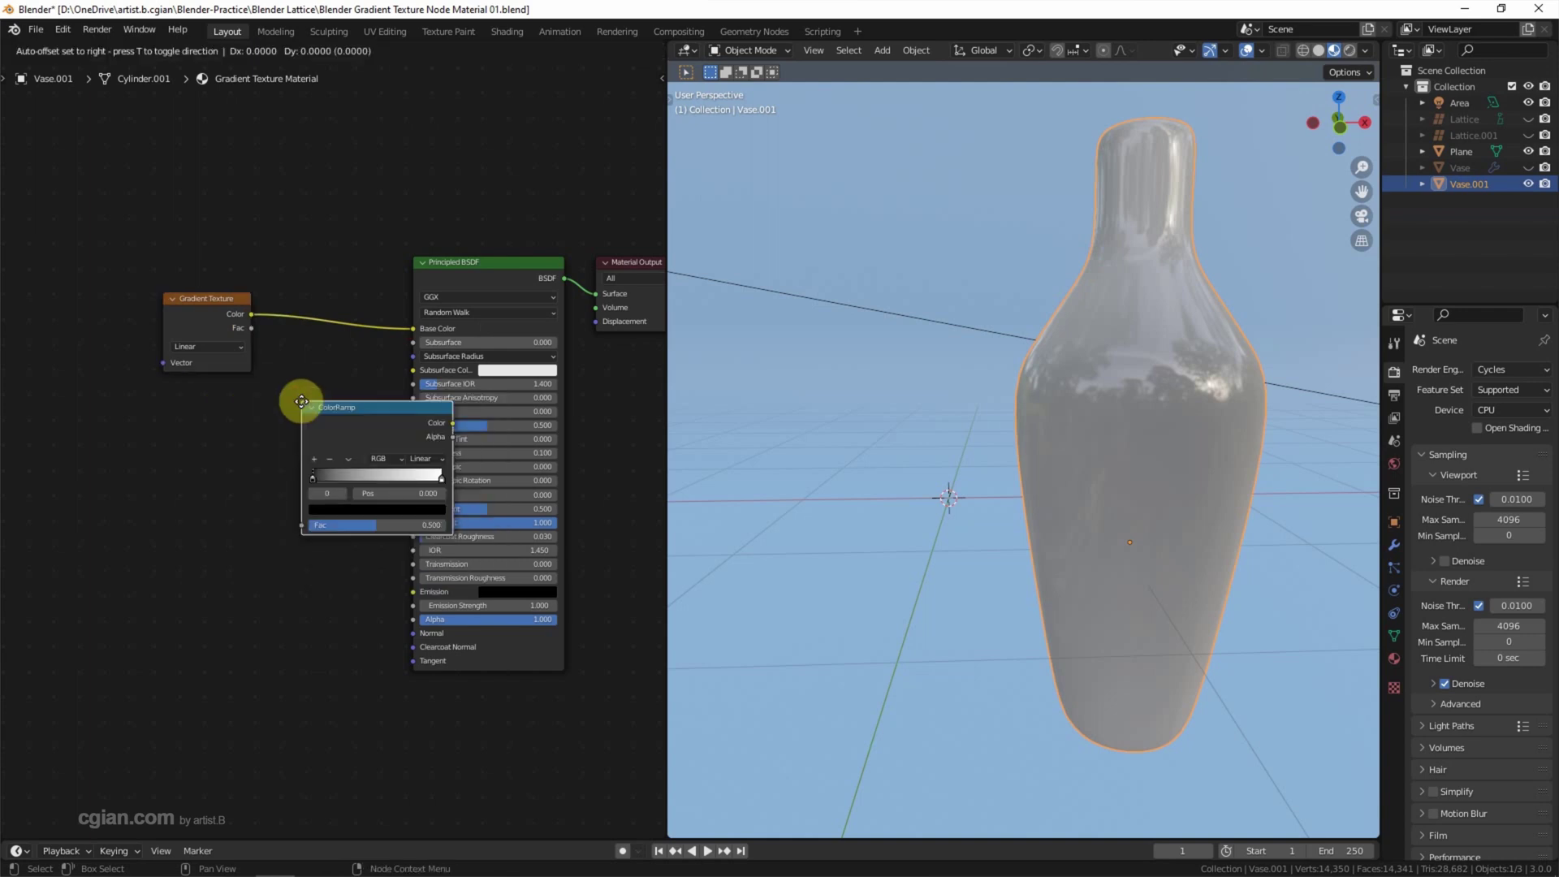
pyautogui.click(272, 274)
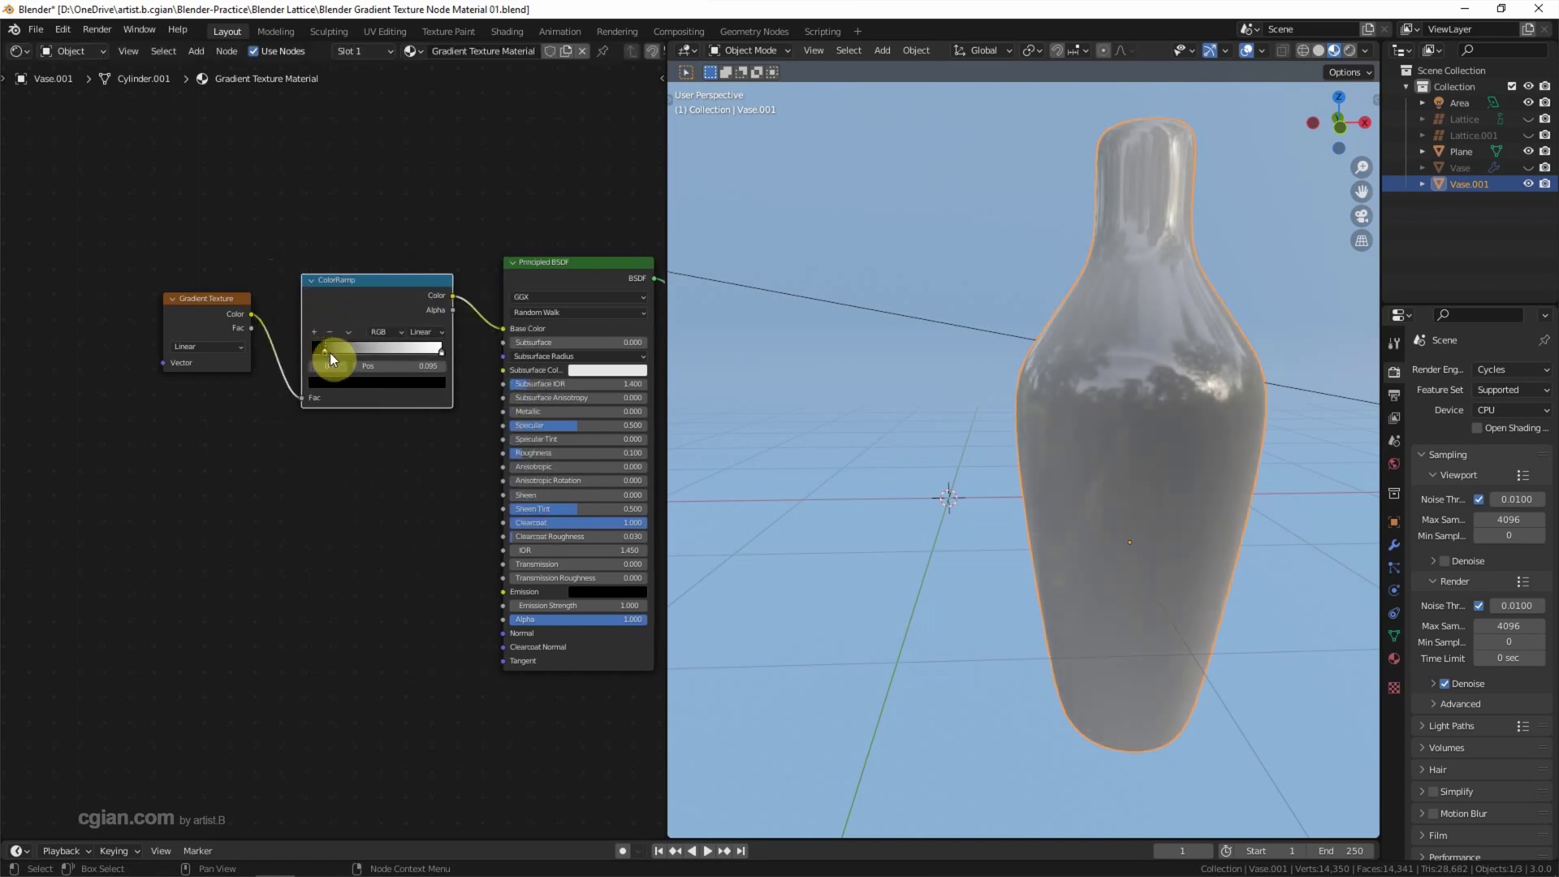
pyautogui.moveTo(311, 350); pyautogui.dragTo(339, 354)
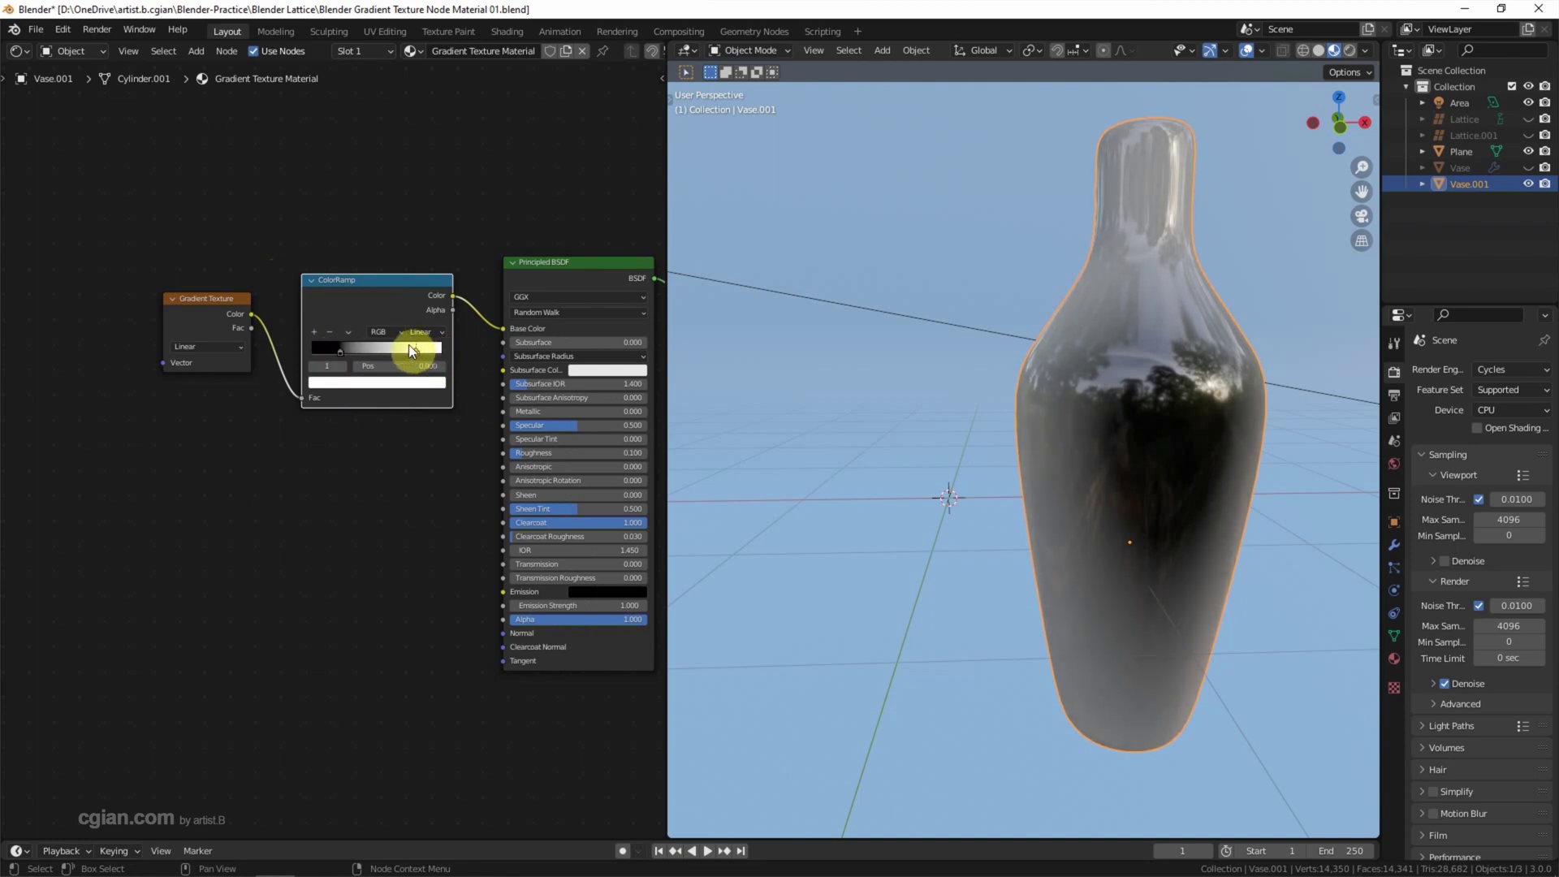
pyautogui.moveTo(439, 351); pyautogui.dragTo(349, 353)
pyautogui.moveTo(838, 451); pyautogui.dragTo(932, 442, button='middle')
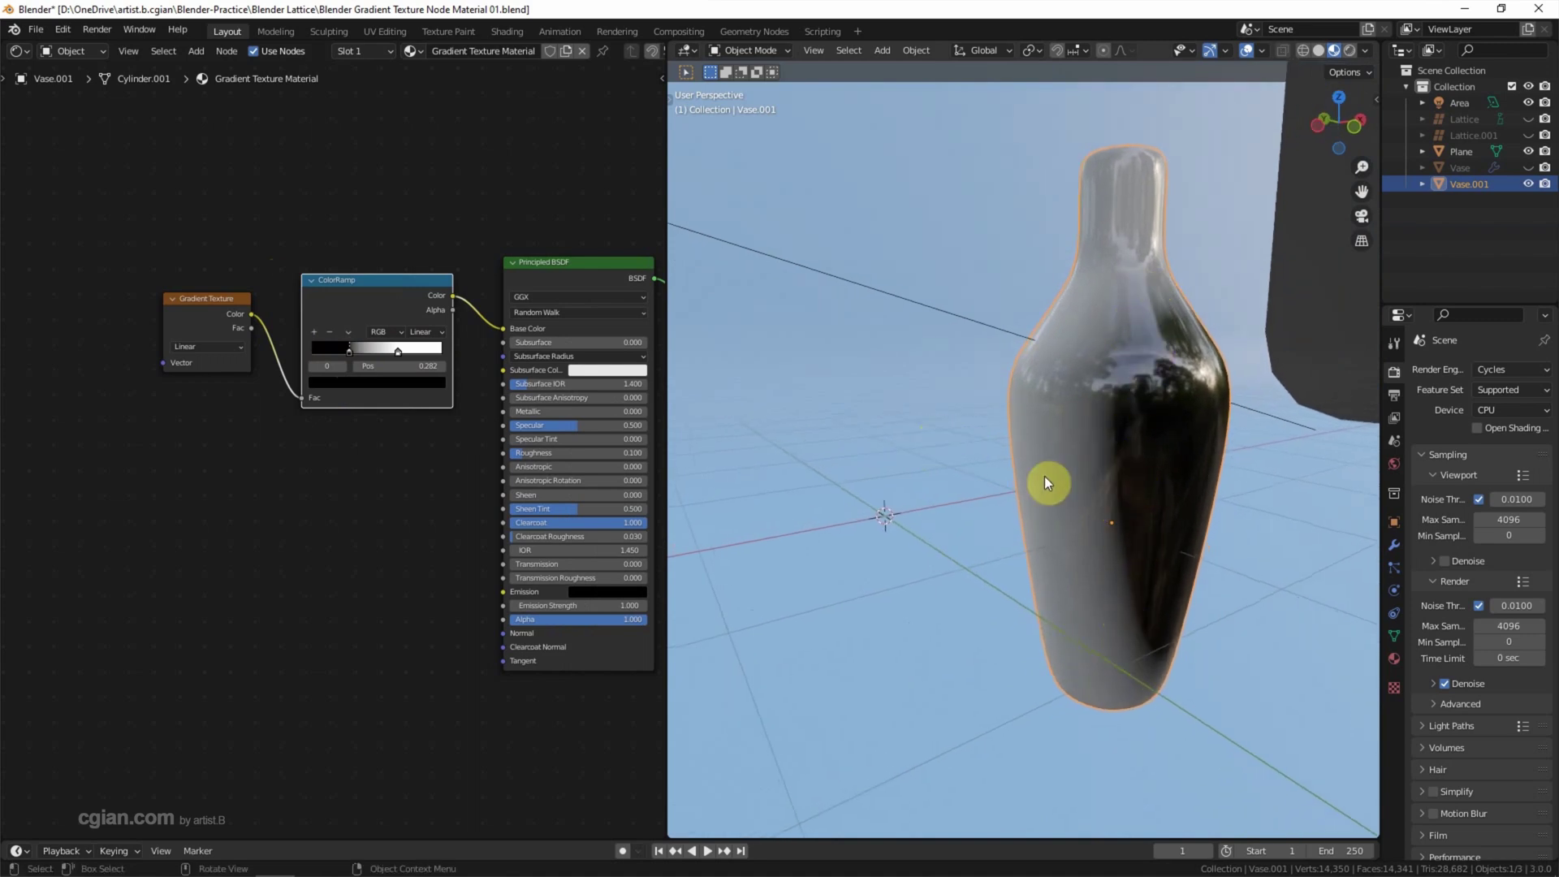
# Step: Add a Mapping node to the left of the Gradient Texture
pyautogui.moveTo(250, 540); pyautogui.dragTo(398, 516, button='middle')
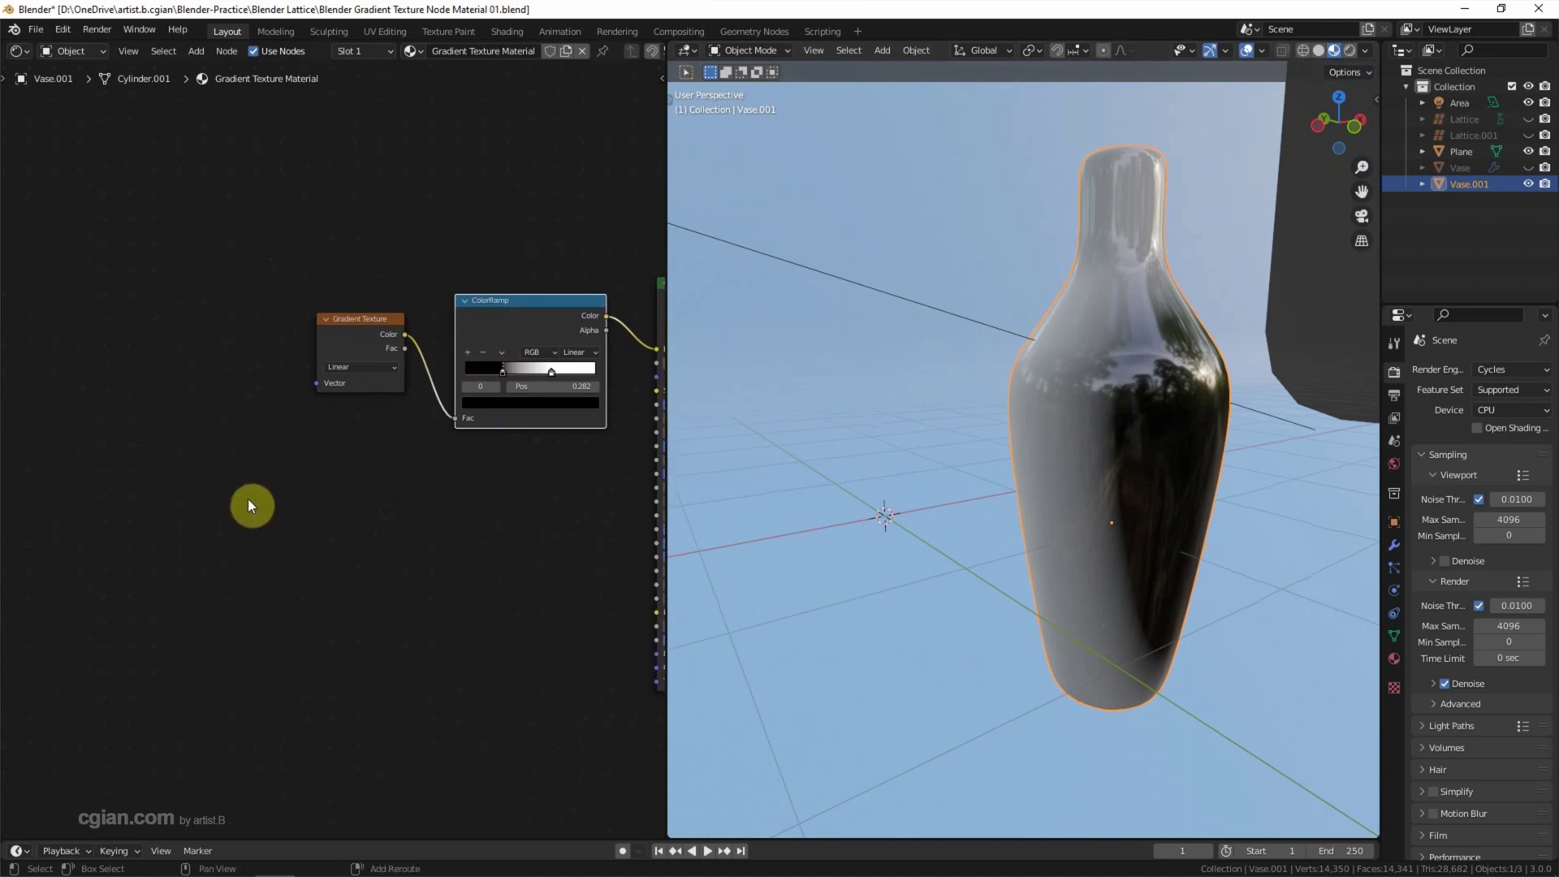
pyautogui.hotkey('shift', 'a')
pyautogui.write('mapp')
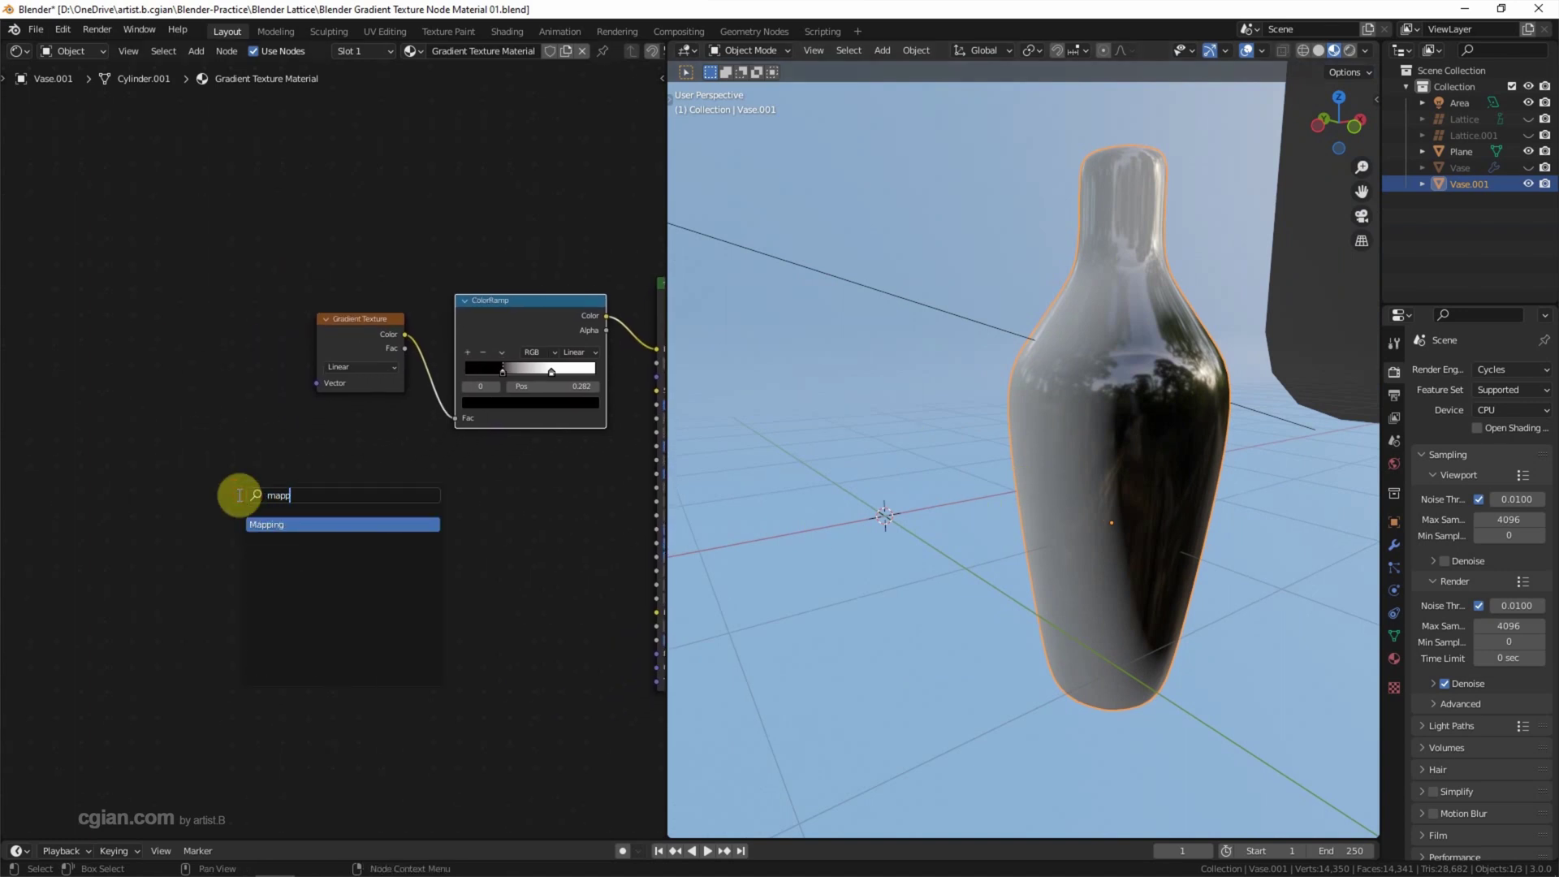
pyautogui.press('Return')
pyautogui.click(182, 260)
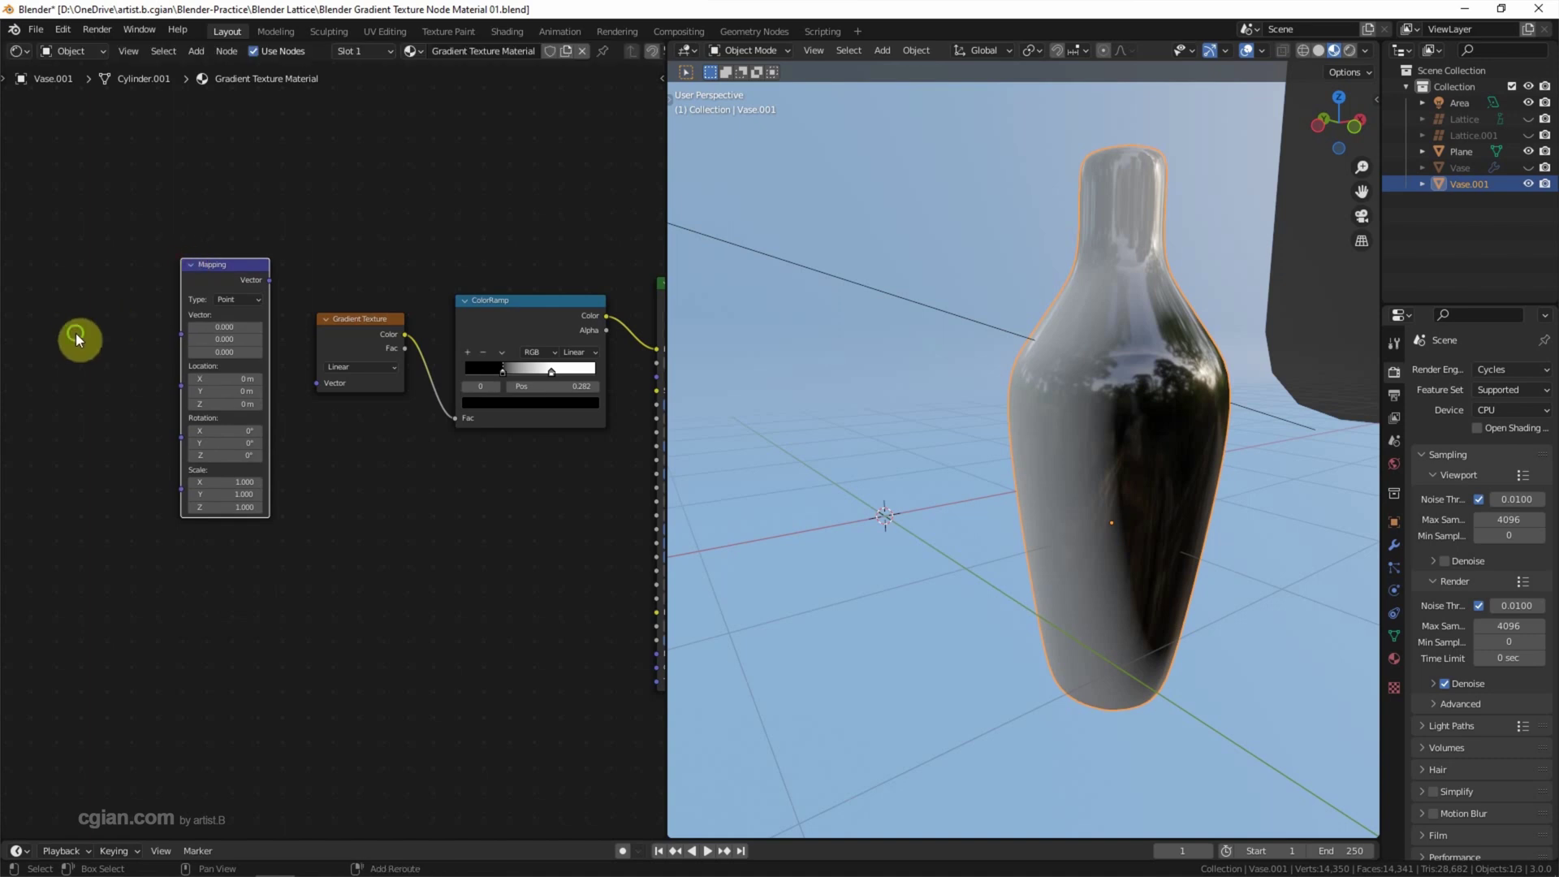
pyautogui.moveTo(70, 329); pyautogui.dragTo(124, 337, button='middle')
# Step: Add a Texture Coordinate node and chain Object → Mapping Vector → Gradient Texture Vector
pyautogui.hotkey('shift', 'a')
pyautogui.click(123, 339)
pyautogui.write('texture c')
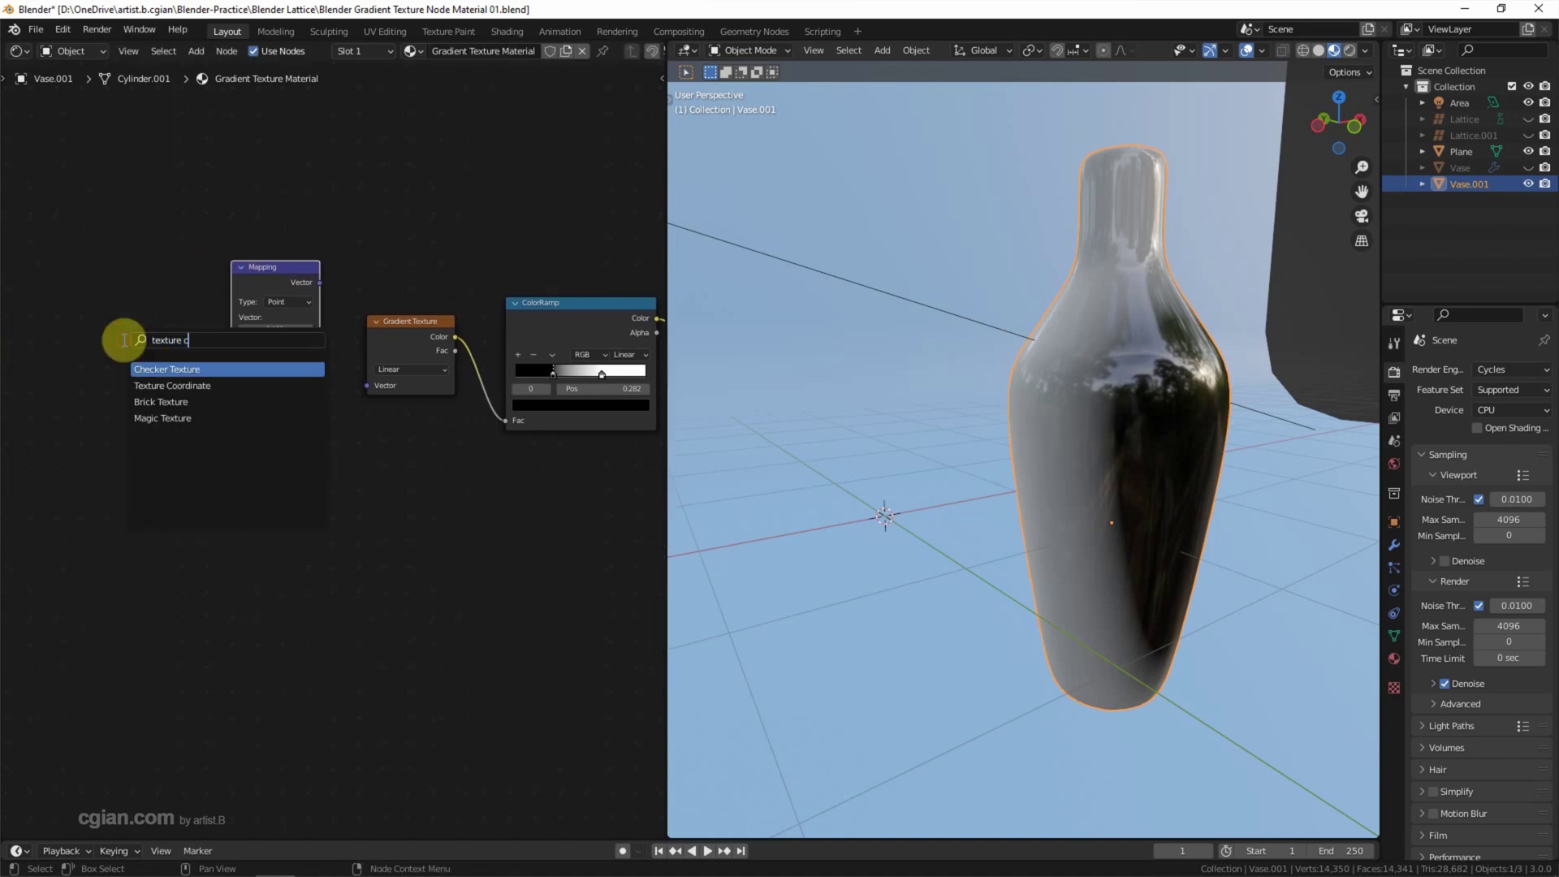
pyautogui.press('Down')
pyautogui.press('Return')
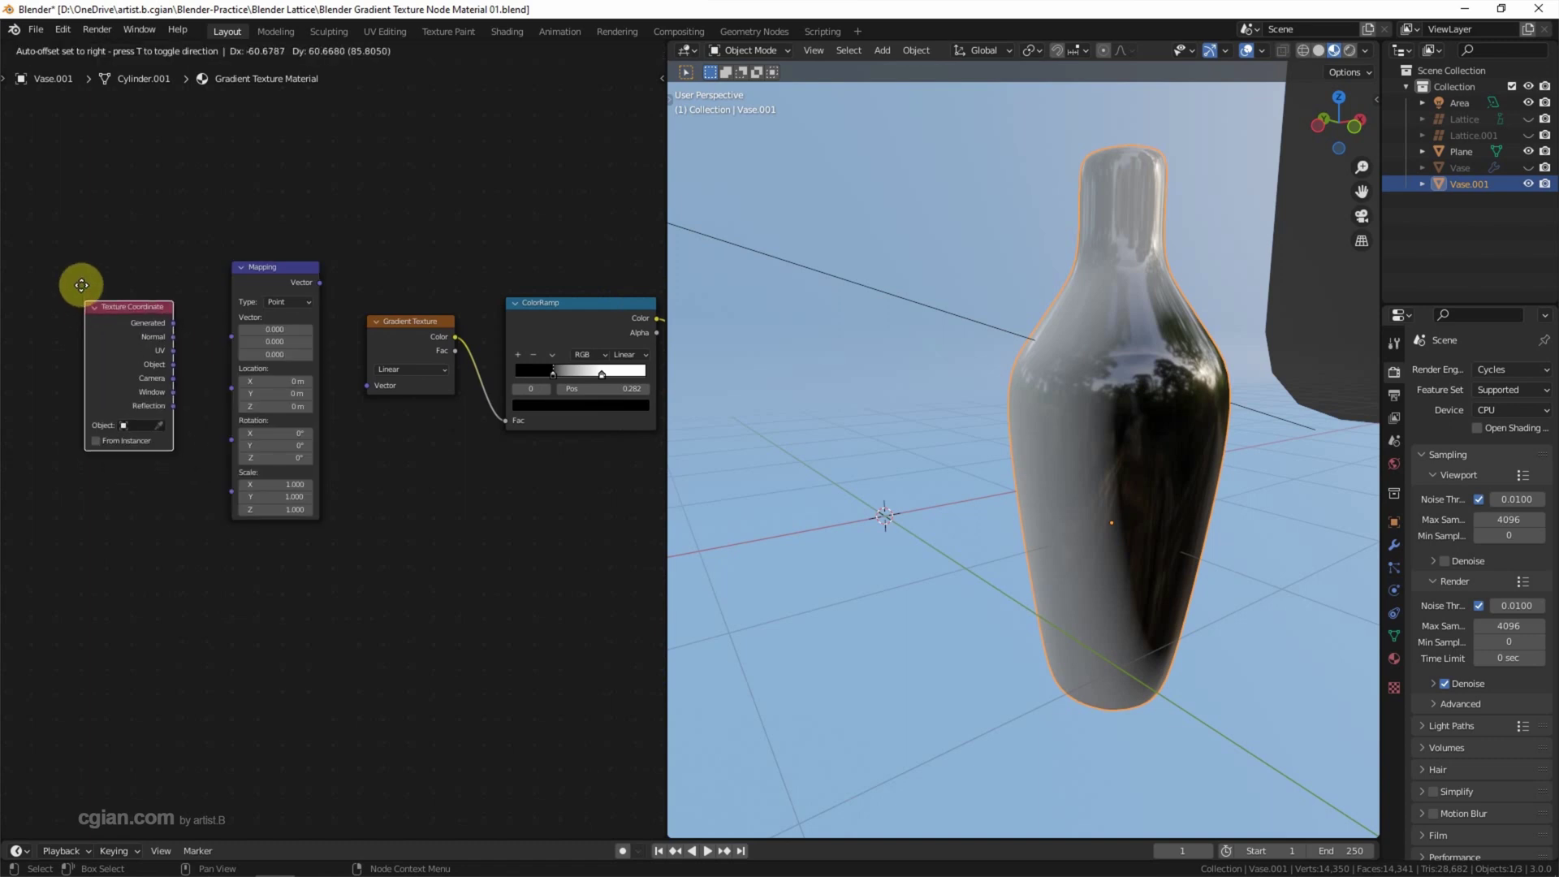
pyautogui.click(83, 276)
pyautogui.moveTo(170, 337); pyautogui.dragTo(234, 343)
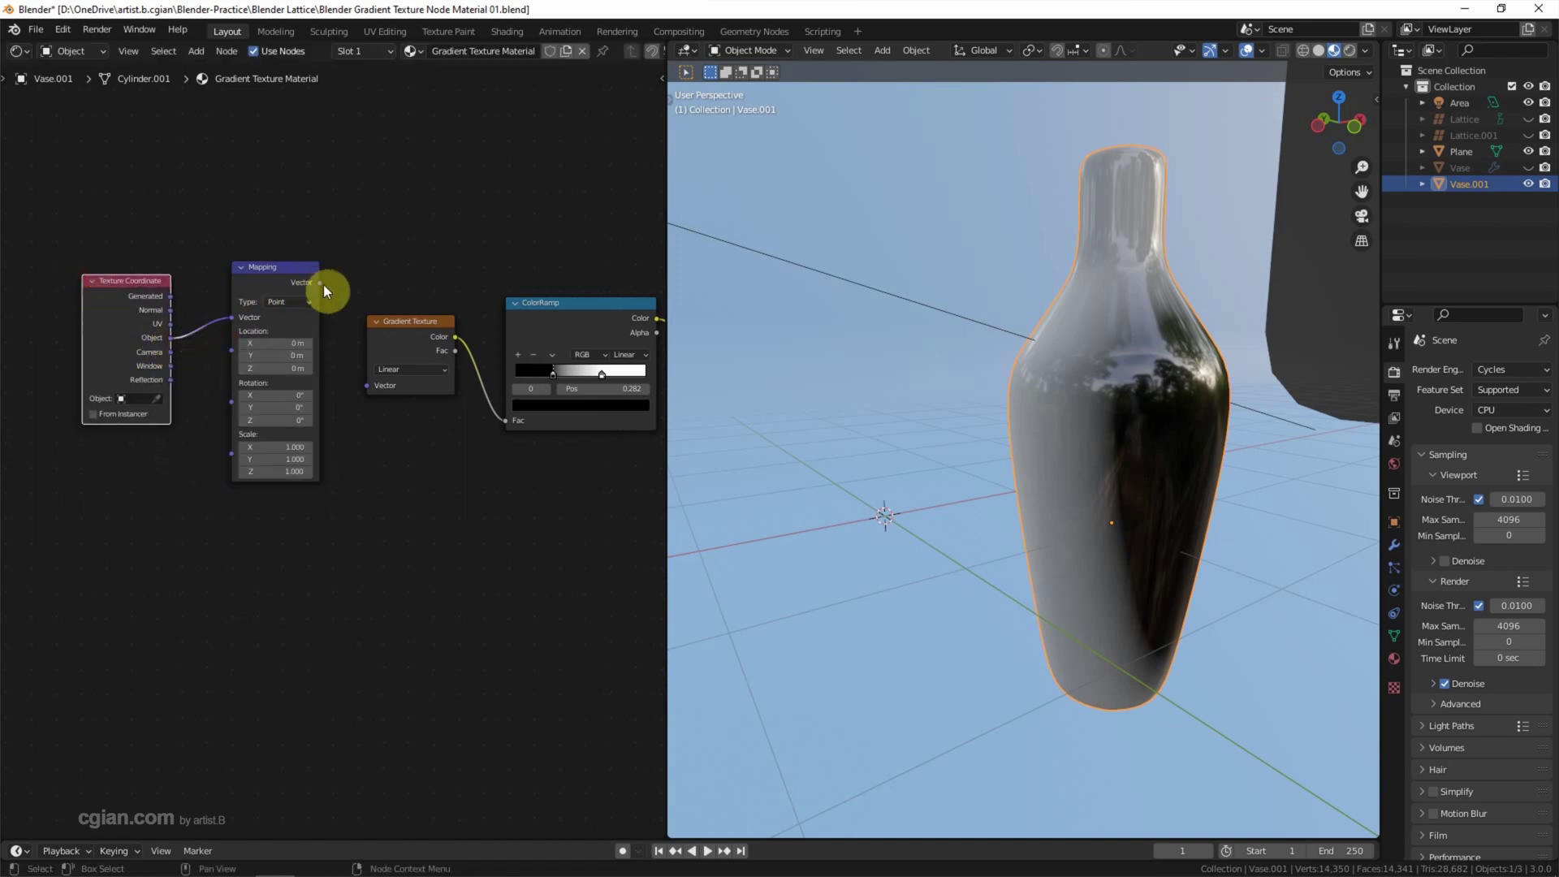
pyautogui.moveTo(321, 282)
pyautogui.mouseDown()
pyautogui.moveTo(364, 389)
pyautogui.moveTo(412, 394)
pyautogui.mouseUp()
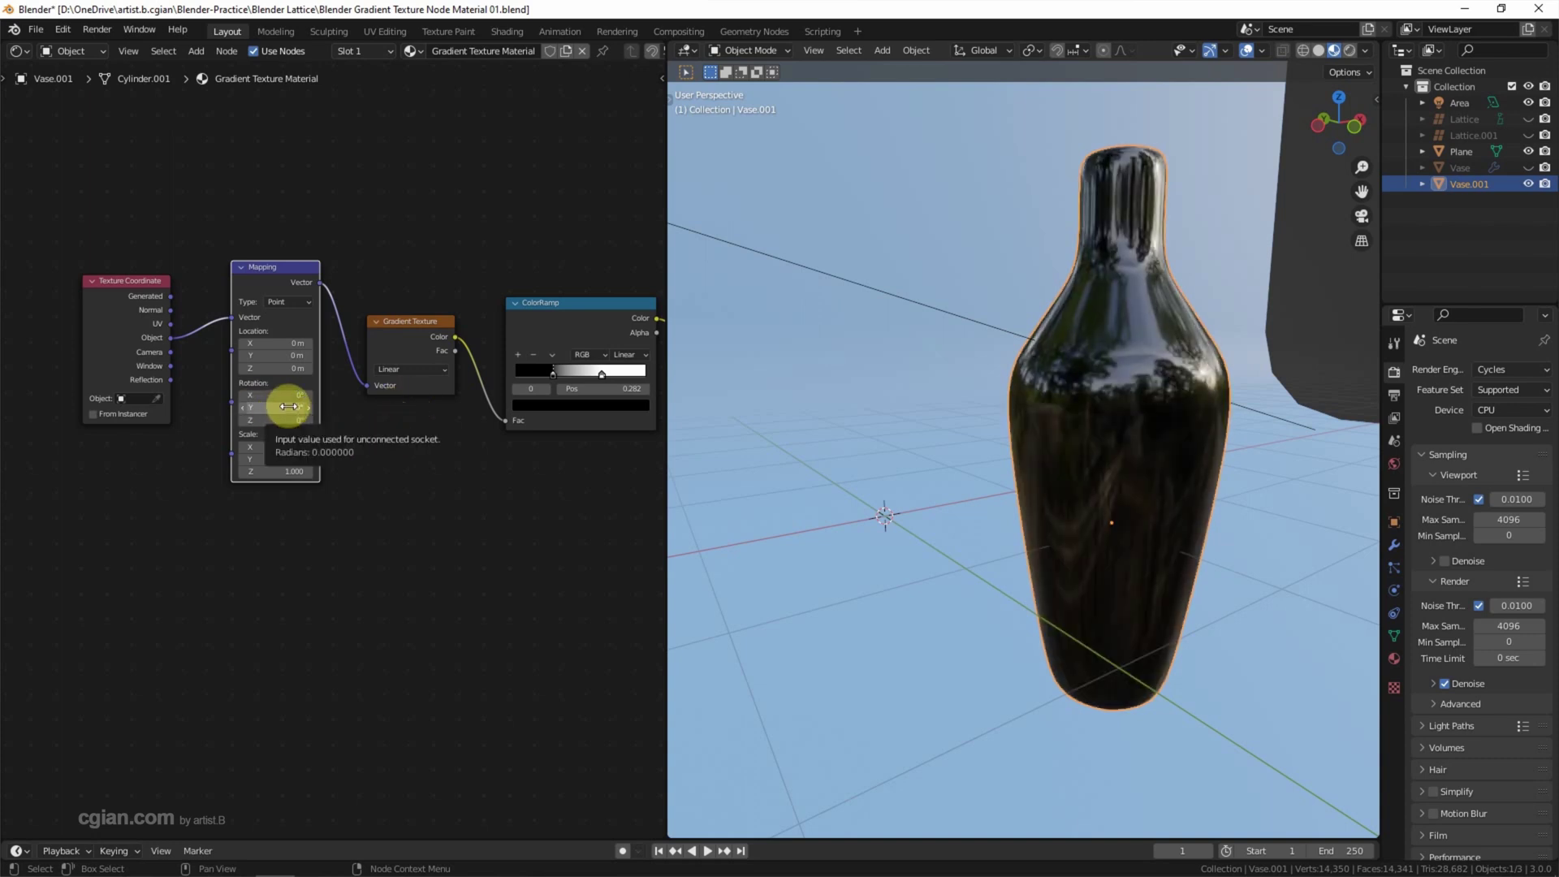
pyautogui.click(289, 406)
# Step: Rotate the gradient 90° on Y and move the ColorRamp stops (white to end, black to 0.200)
pyautogui.write('90')
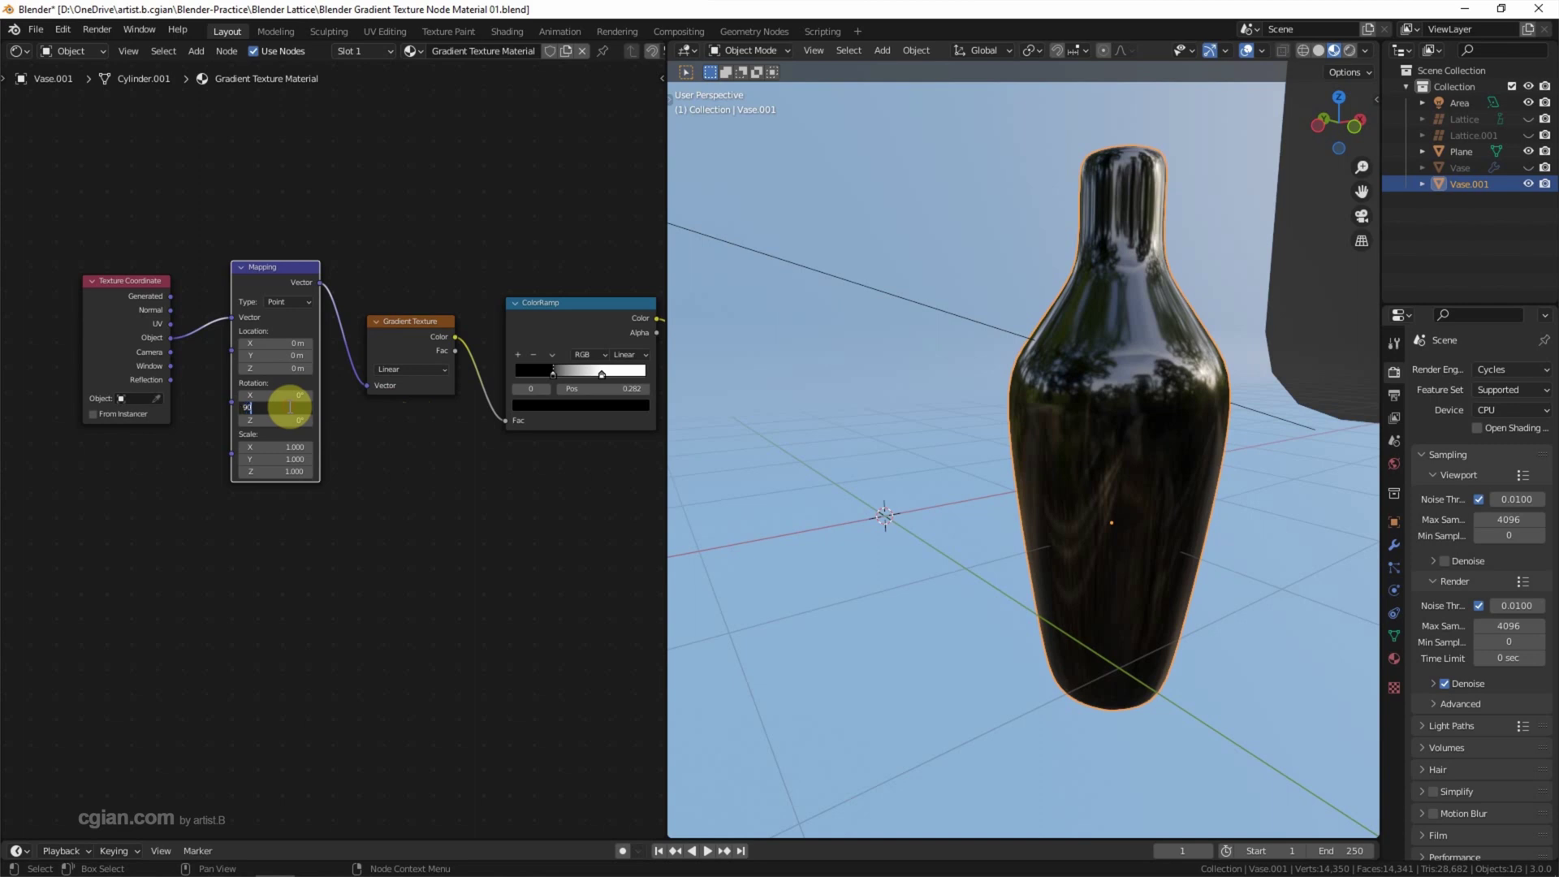
pyautogui.press('Return')
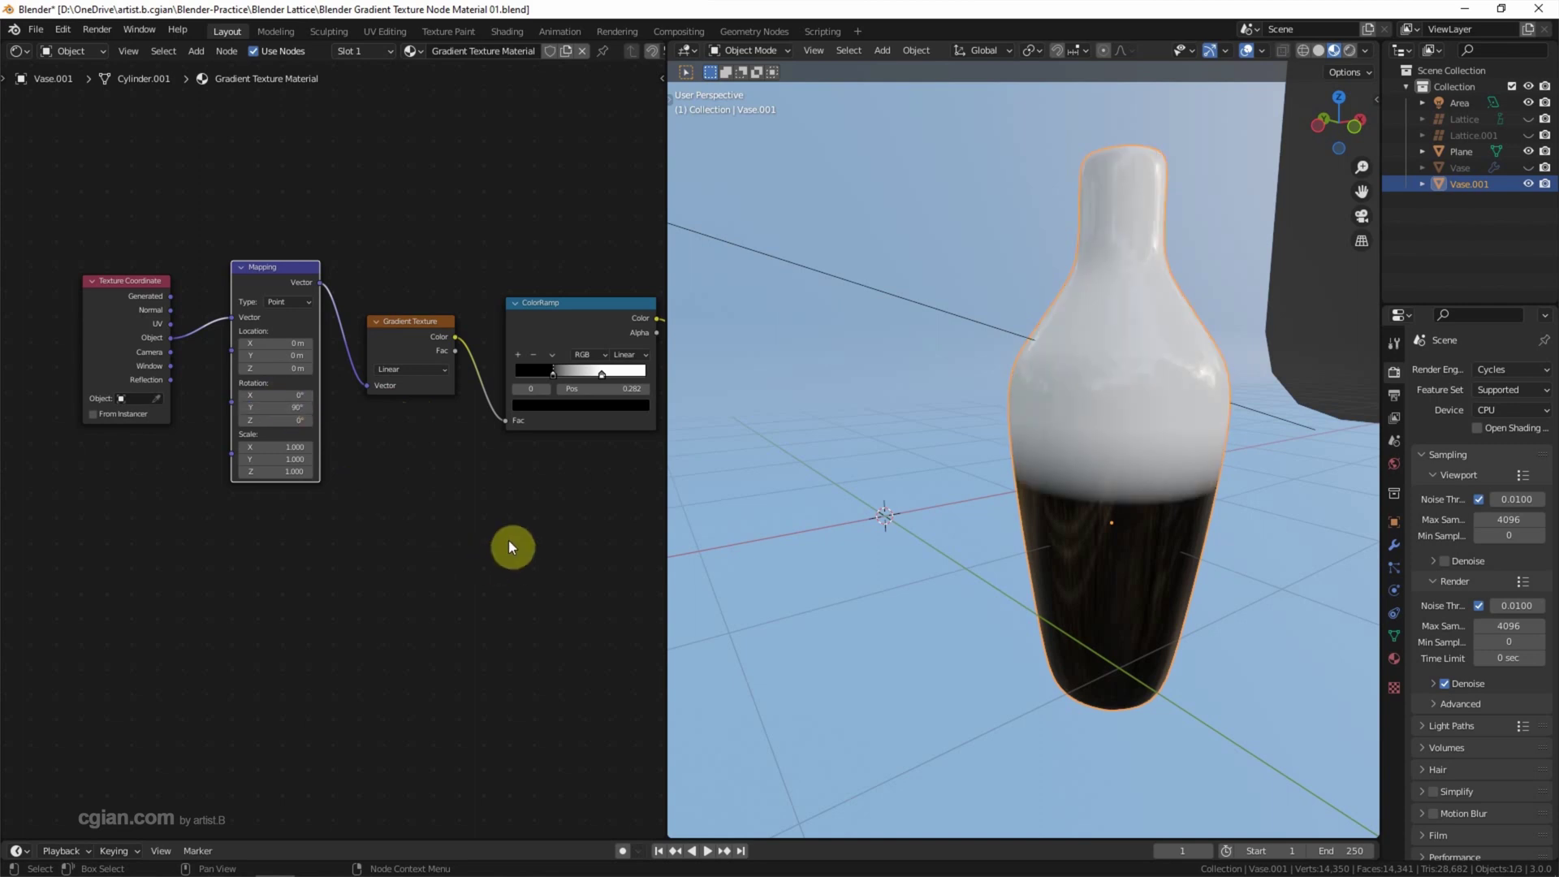
pyautogui.moveTo(508, 539); pyautogui.dragTo(406, 544, button='middle')
pyautogui.moveTo(500, 379); pyautogui.dragTo(557, 382)
pyautogui.moveTo(451, 378); pyautogui.dragTo(407, 387)
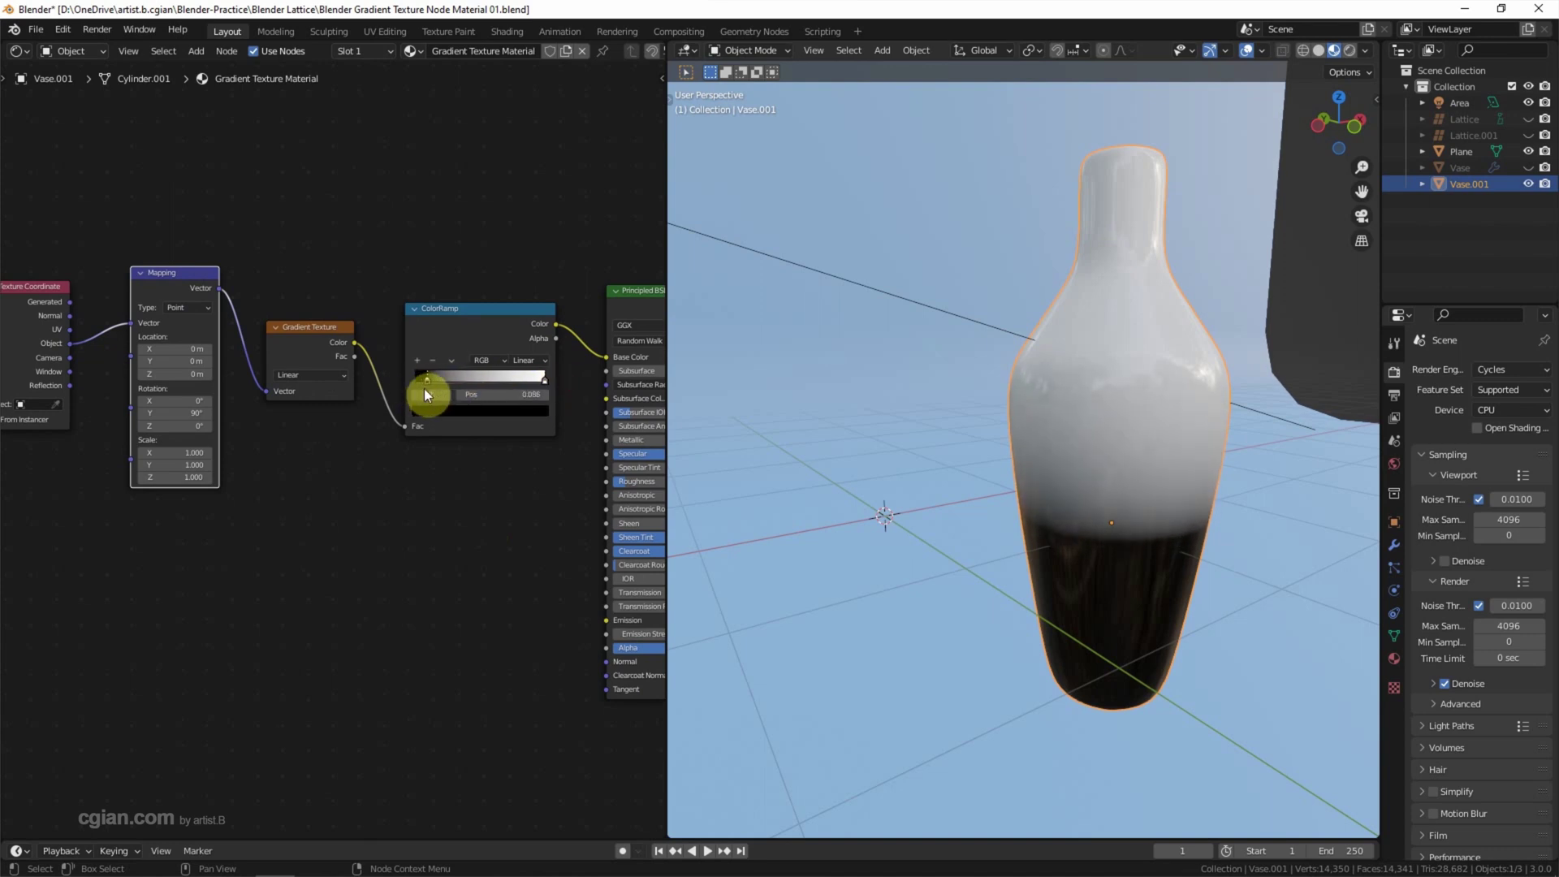
# Step: Move the ColorRamp white stop to 0.814 and set interpolation from Linear to Ease
pyautogui.moveTo(542, 382); pyautogui.dragTo(519, 382)
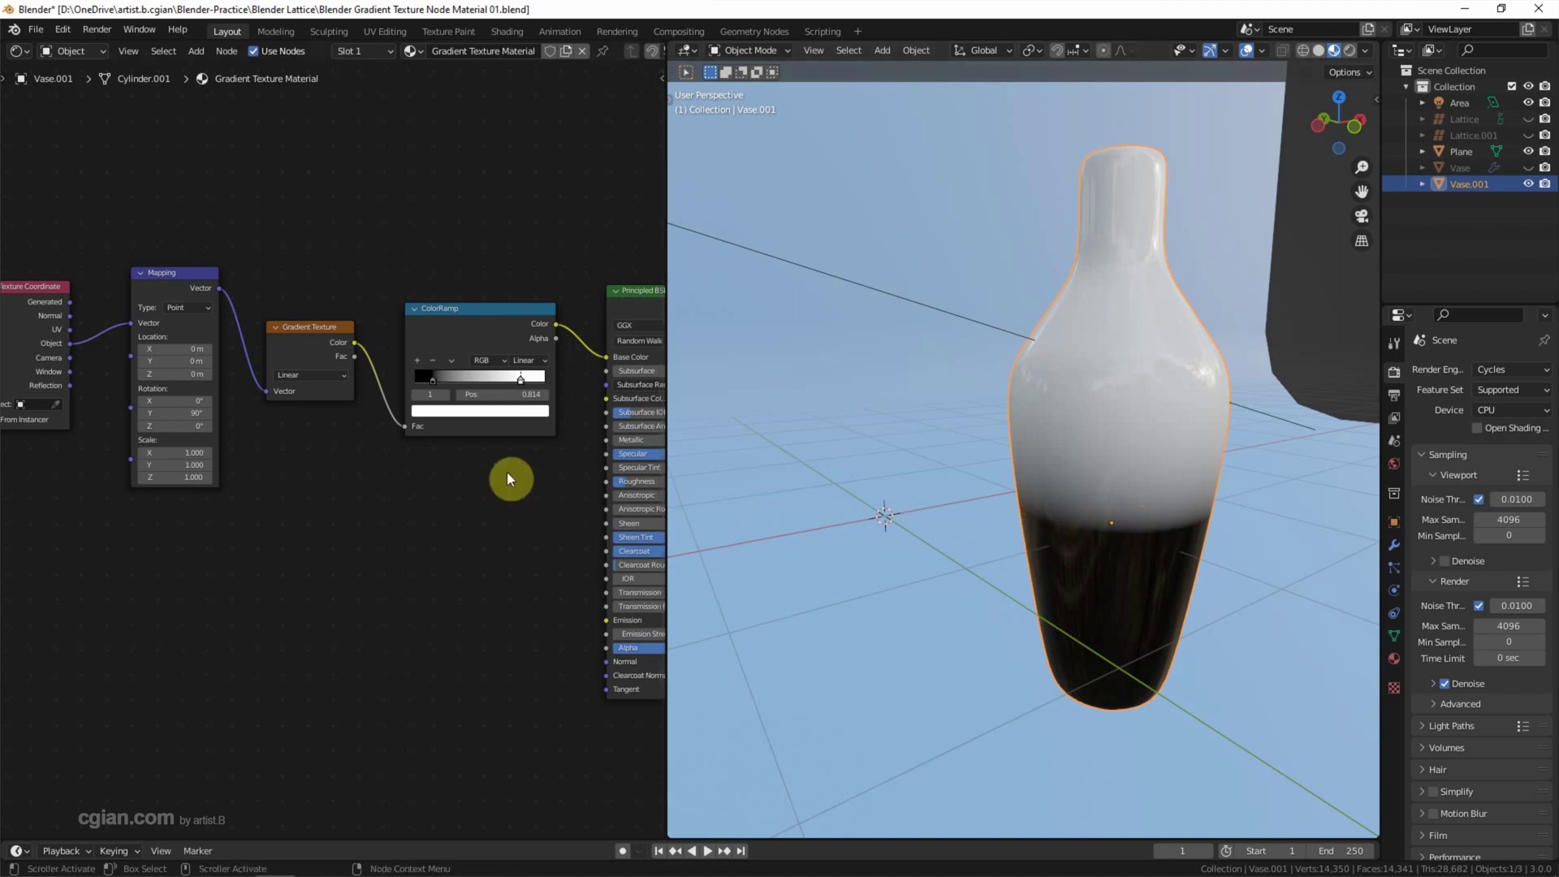
pyautogui.click(532, 361)
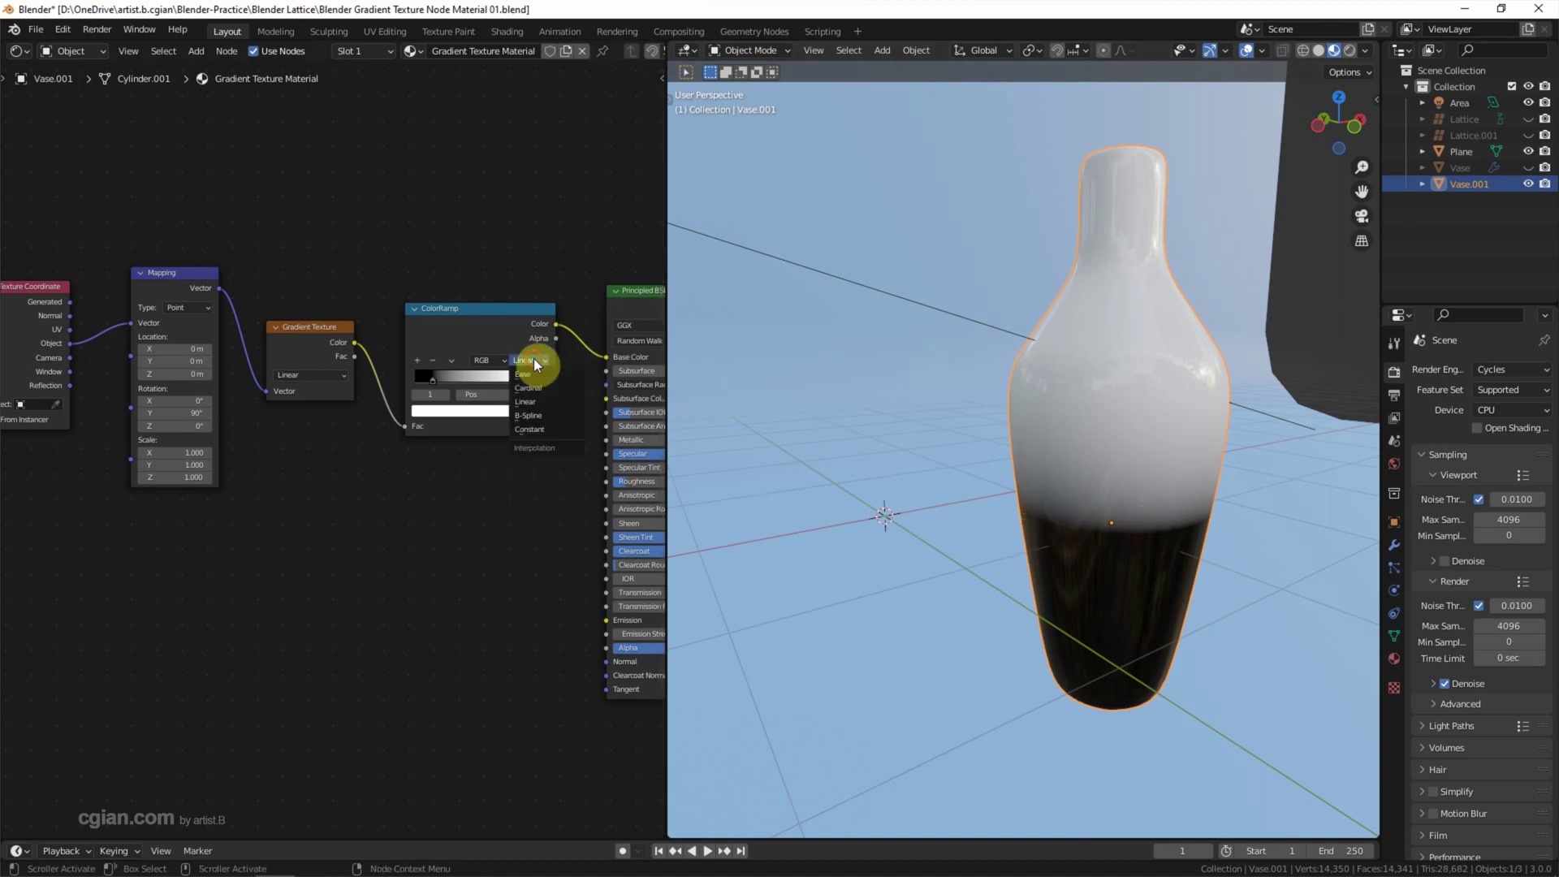
pyautogui.click(548, 375)
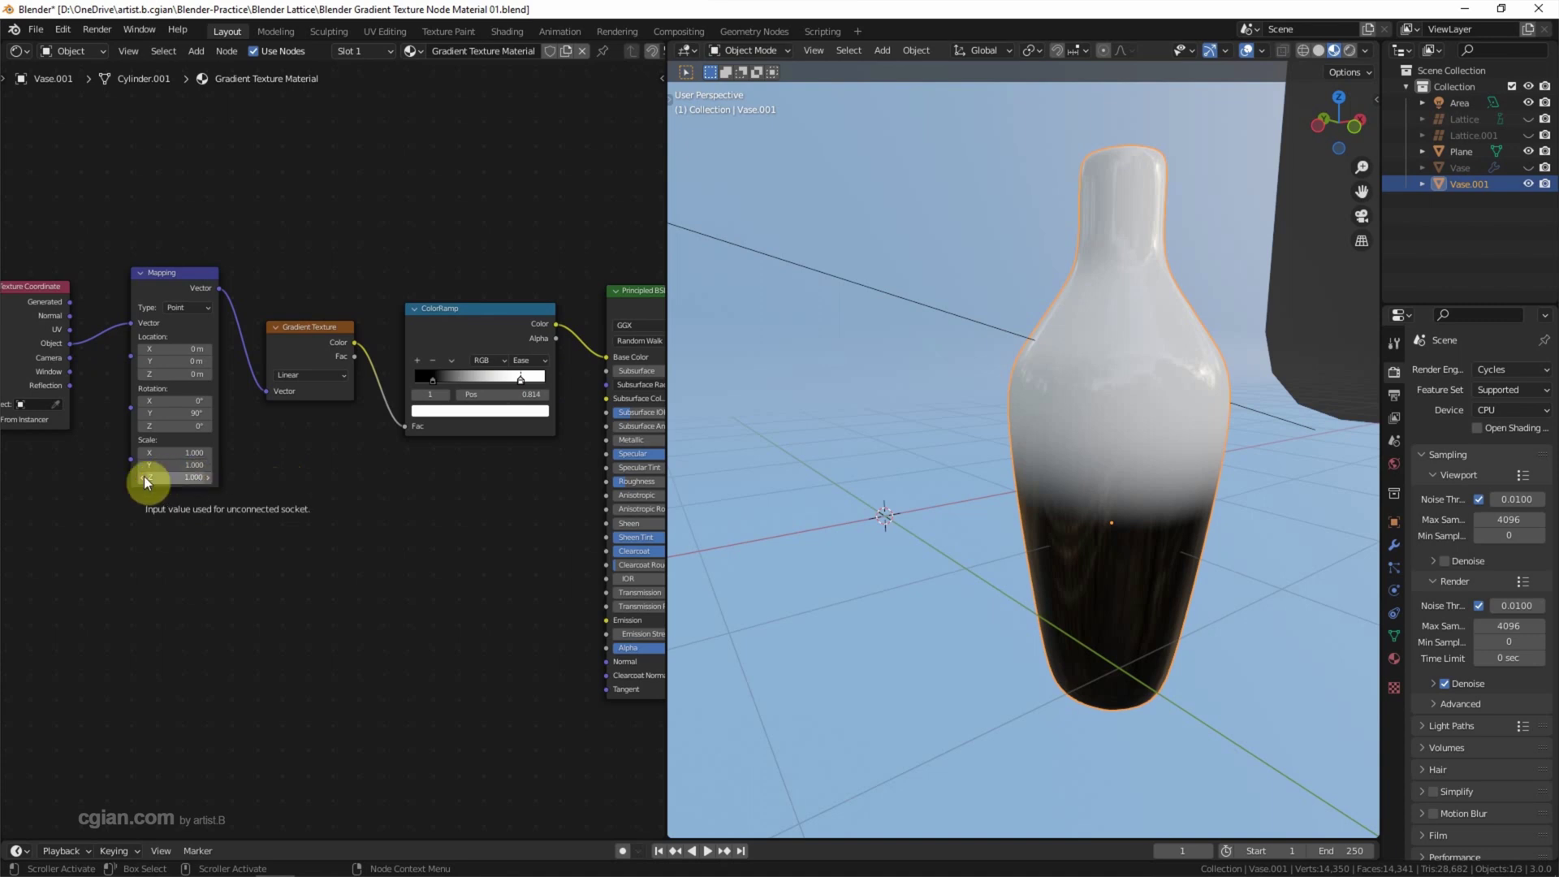
# Step: Set the Mapping node's Scale Z to 0.400 and Location X to 0.3 m
pyautogui.moveTo(139, 476); pyautogui.dragTo(106, 476)
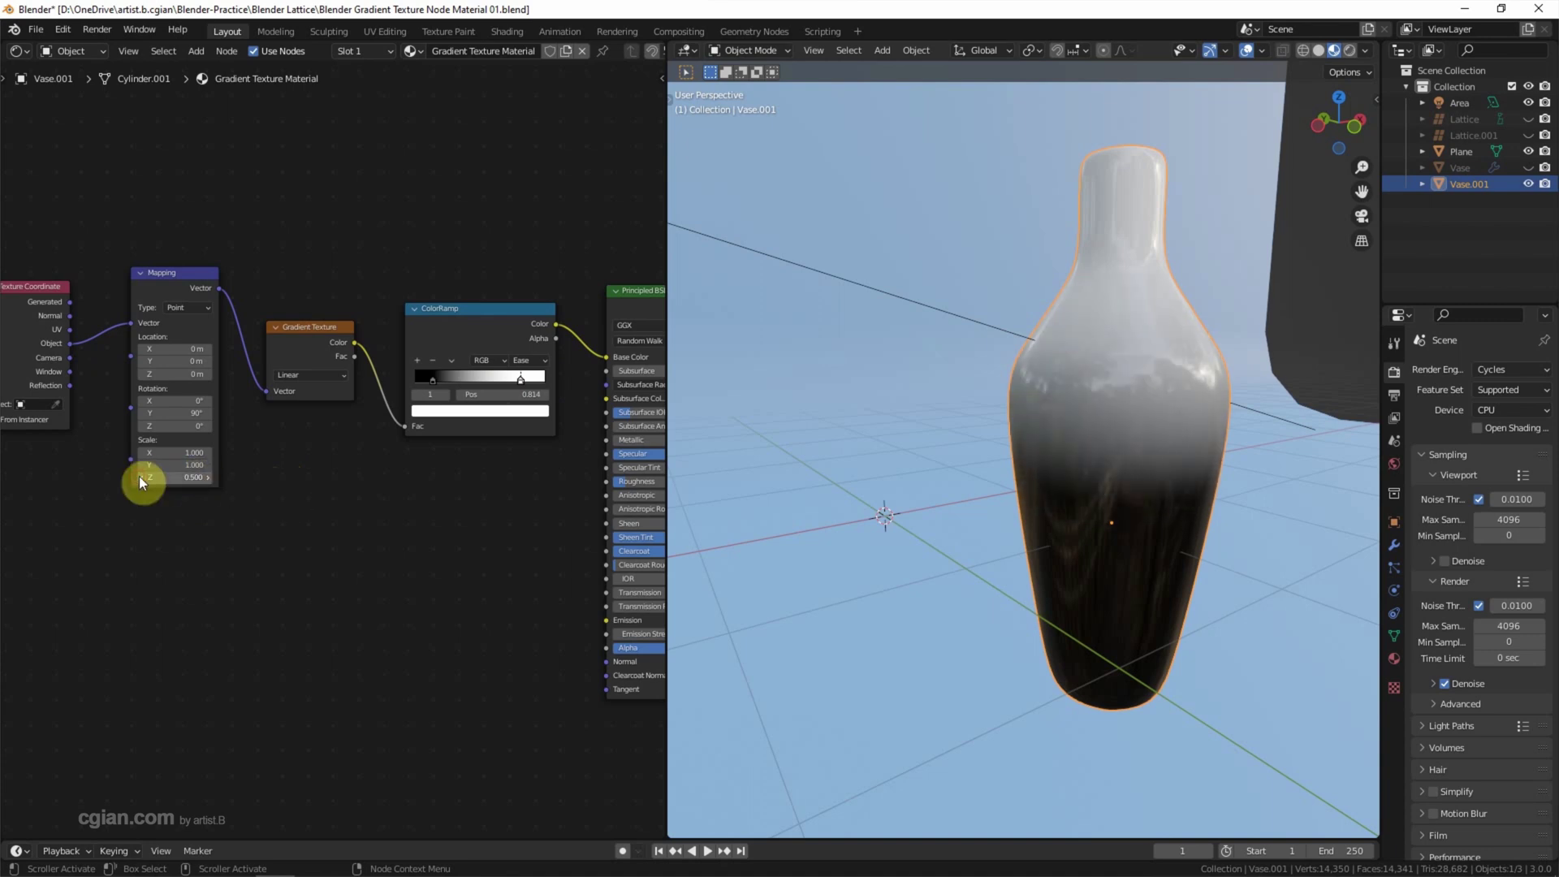
pyautogui.moveTo(139, 476); pyautogui.dragTo(114, 476)
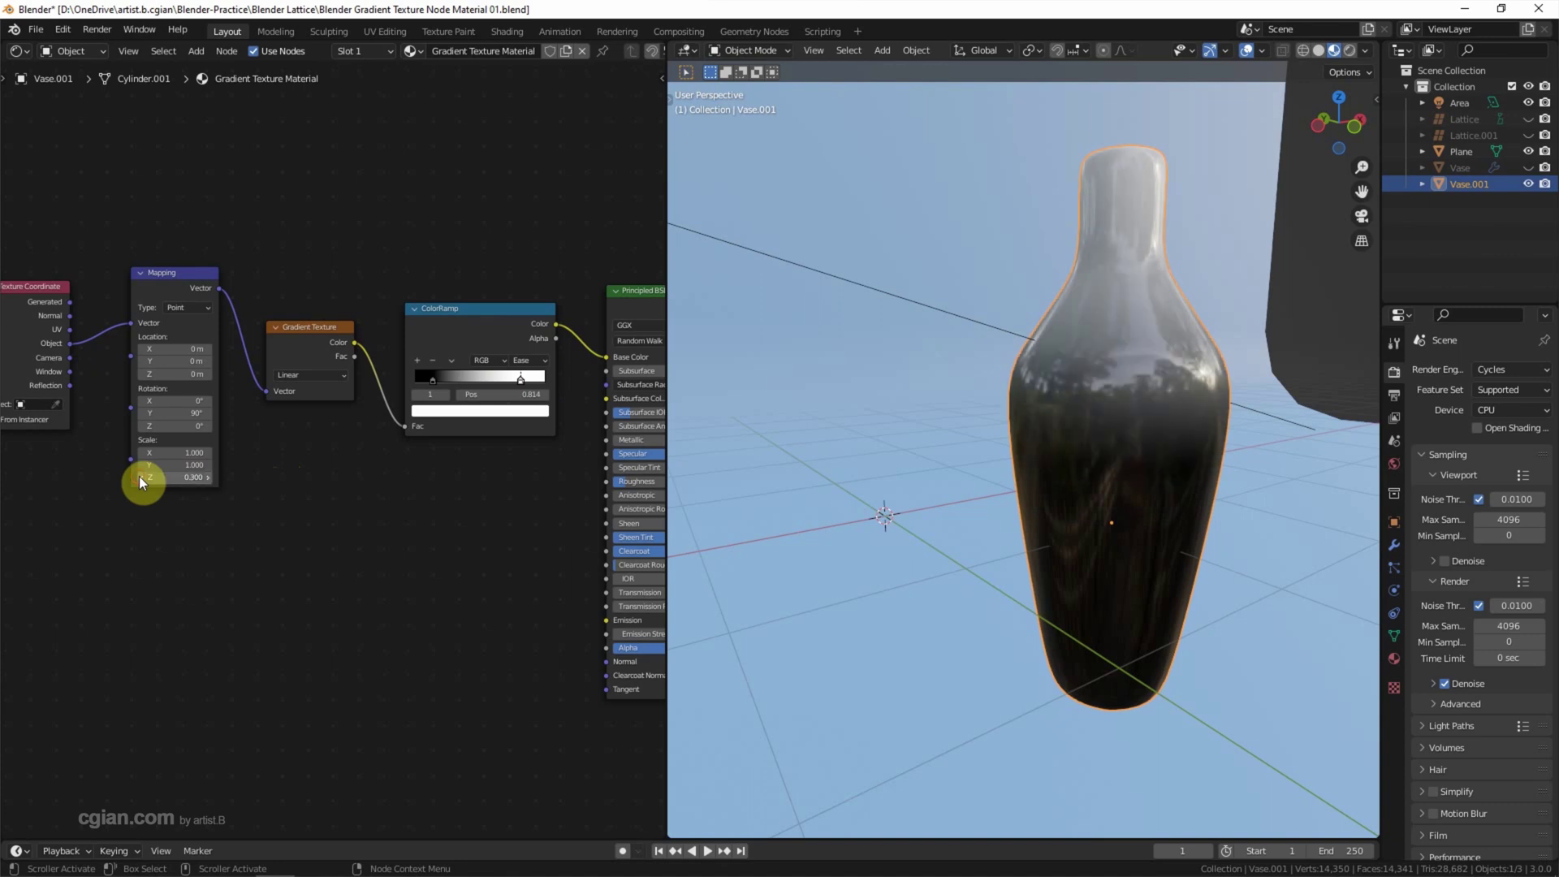
pyautogui.click(209, 478)
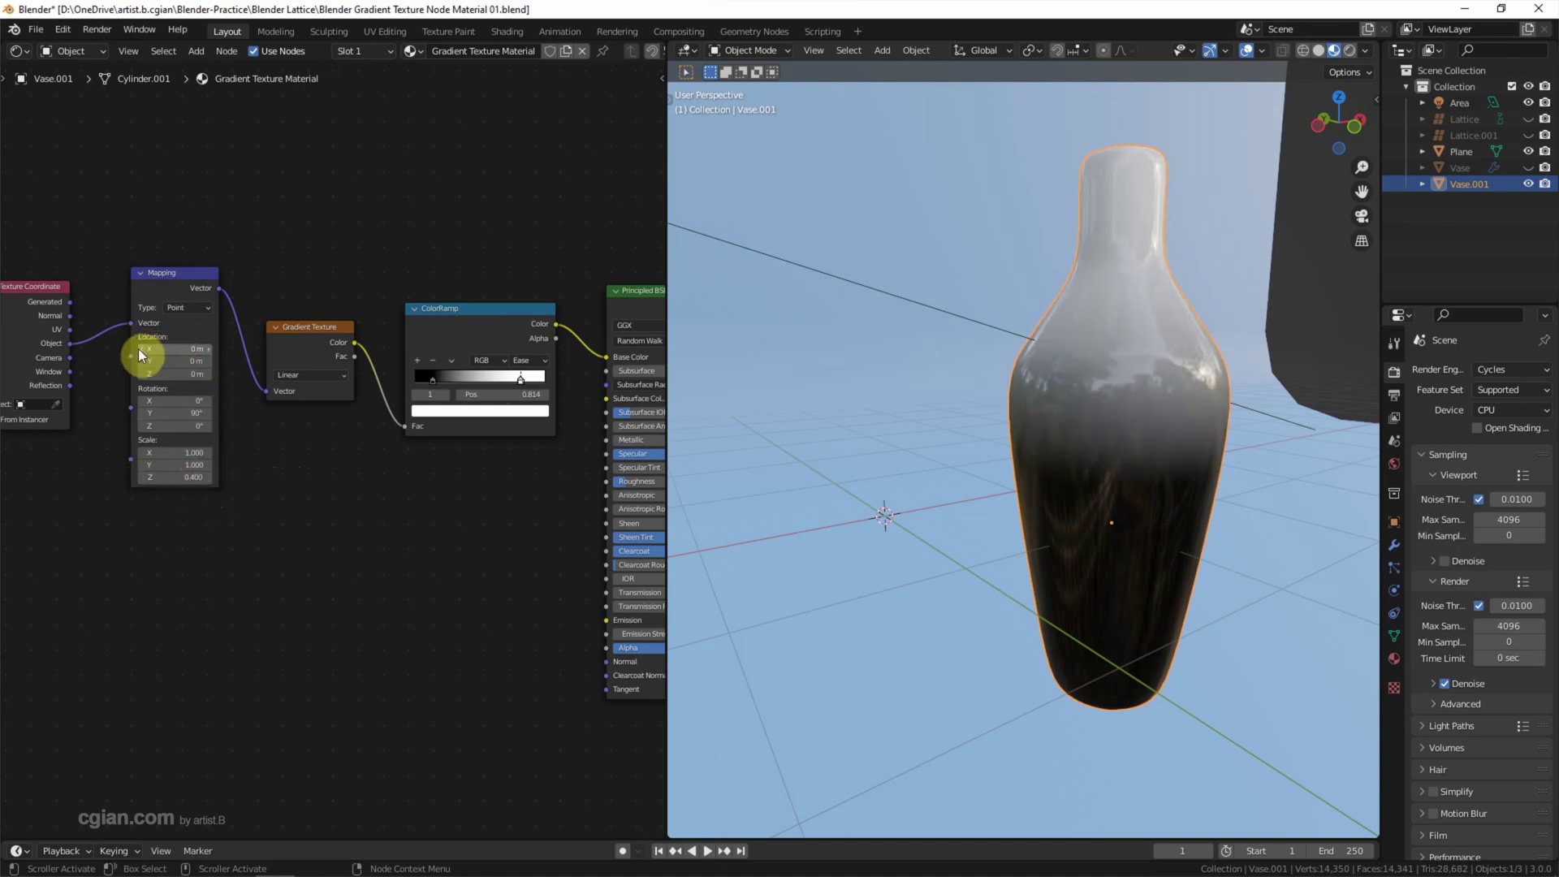
pyautogui.moveTo(138, 348); pyautogui.dragTo(105, 348)
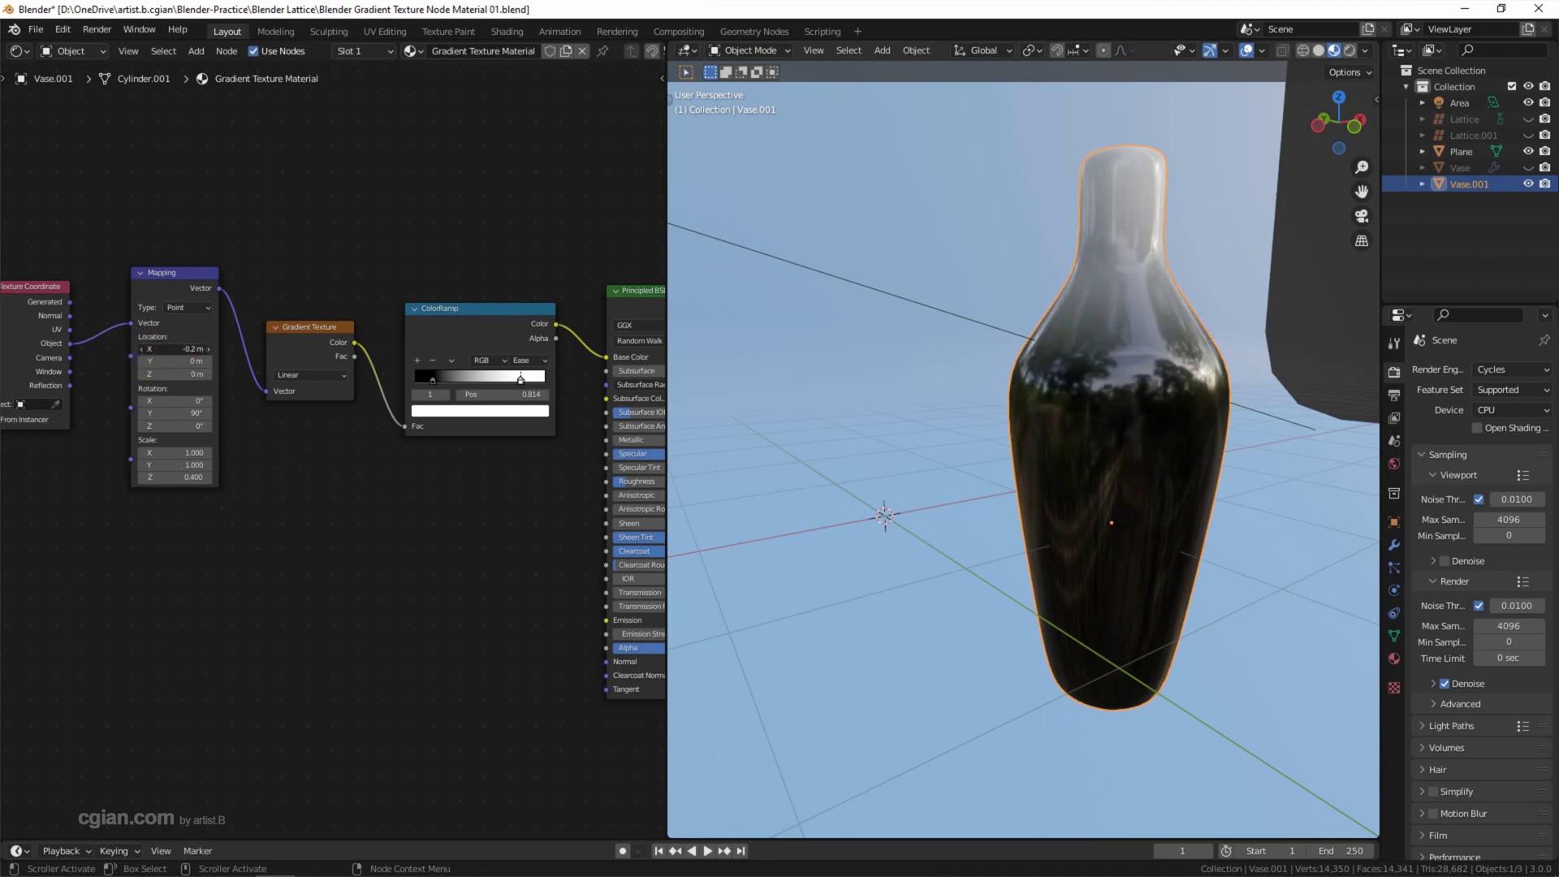
pyautogui.click(208, 349)
pyautogui.click(208, 350)
pyautogui.click(208, 349)
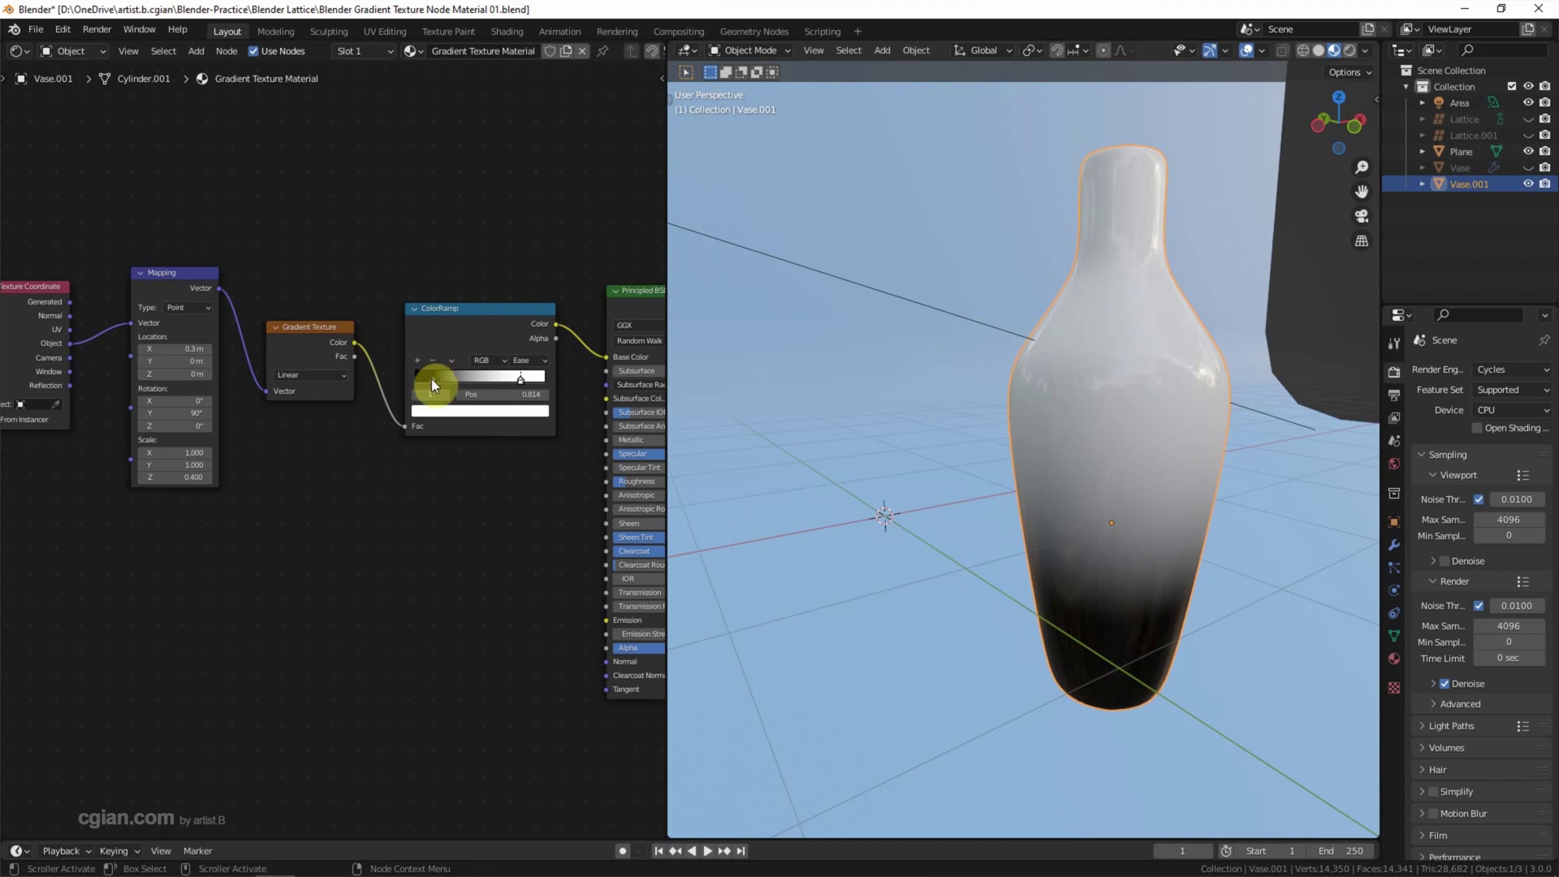
# Step: Move the ColorRamp stops (dark to ~0.318, white to 1.0) and make the dark stop deep green
pyautogui.moveTo(432, 382); pyautogui.dragTo(460, 378)
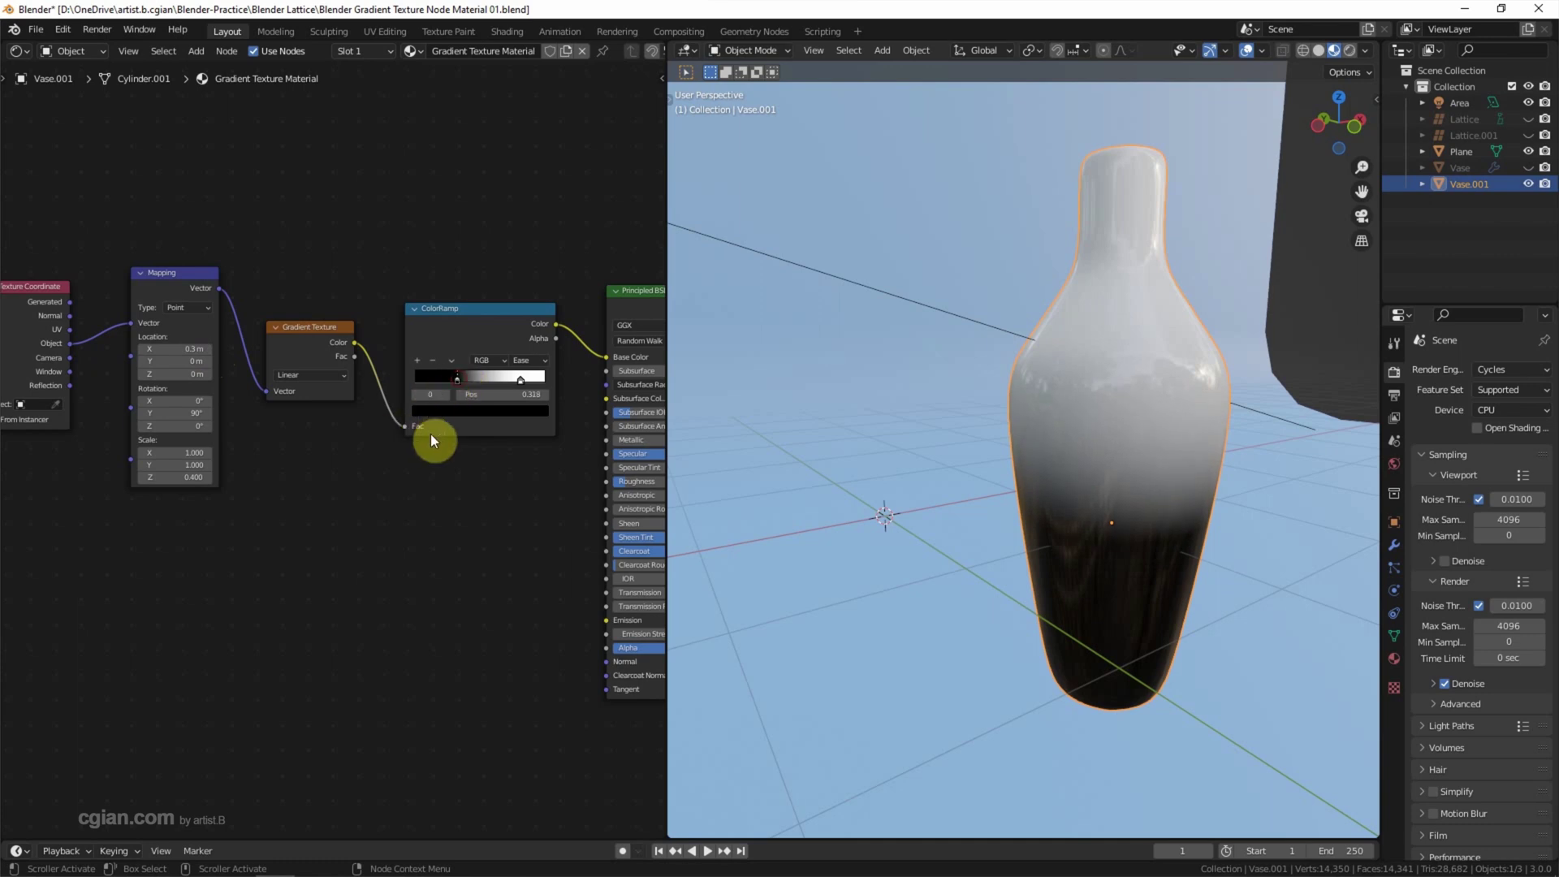
pyautogui.moveTo(521, 379); pyautogui.dragTo(550, 381)
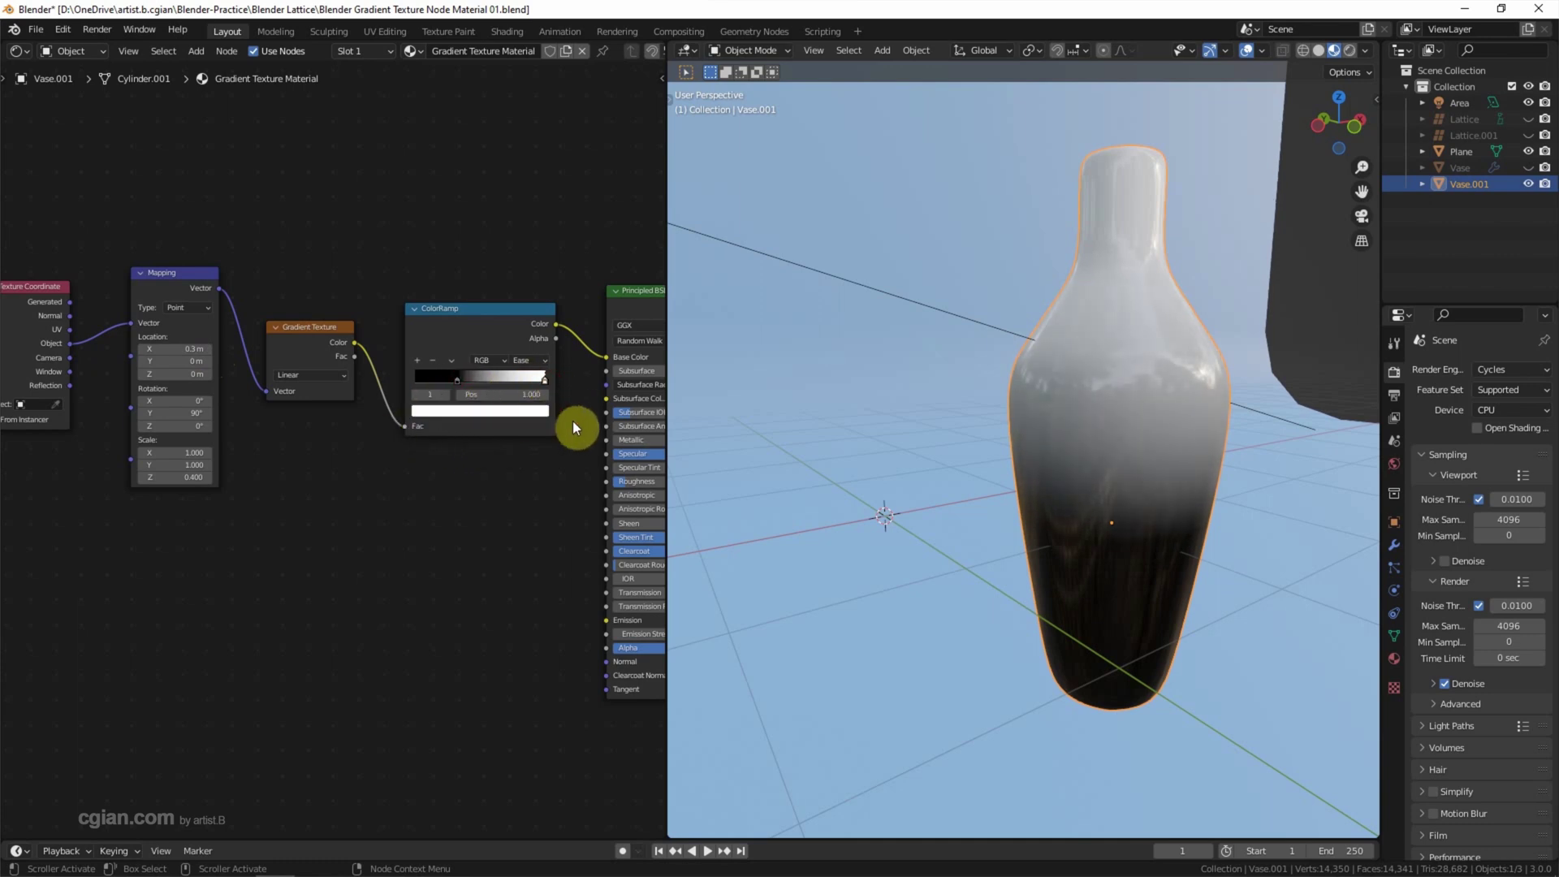
pyautogui.click(456, 380)
pyautogui.click(465, 409)
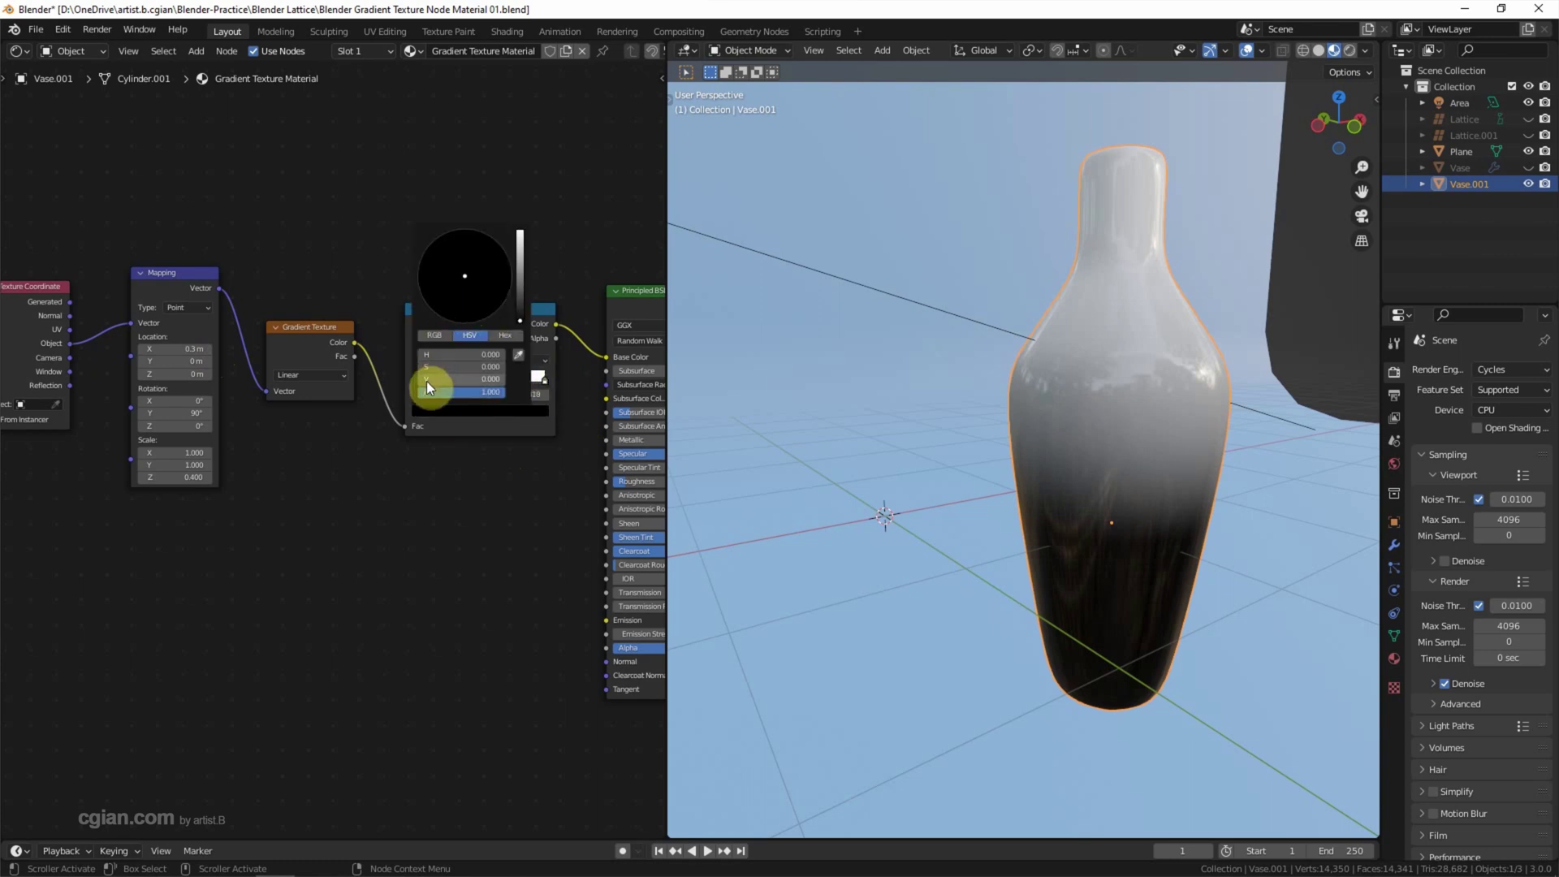
pyautogui.moveTo(426, 380)
pyautogui.mouseDown()
pyautogui.moveTo(442, 380)
pyautogui.moveTo(442, 354)
pyautogui.moveTo(486, 366)
pyautogui.mouseUp()
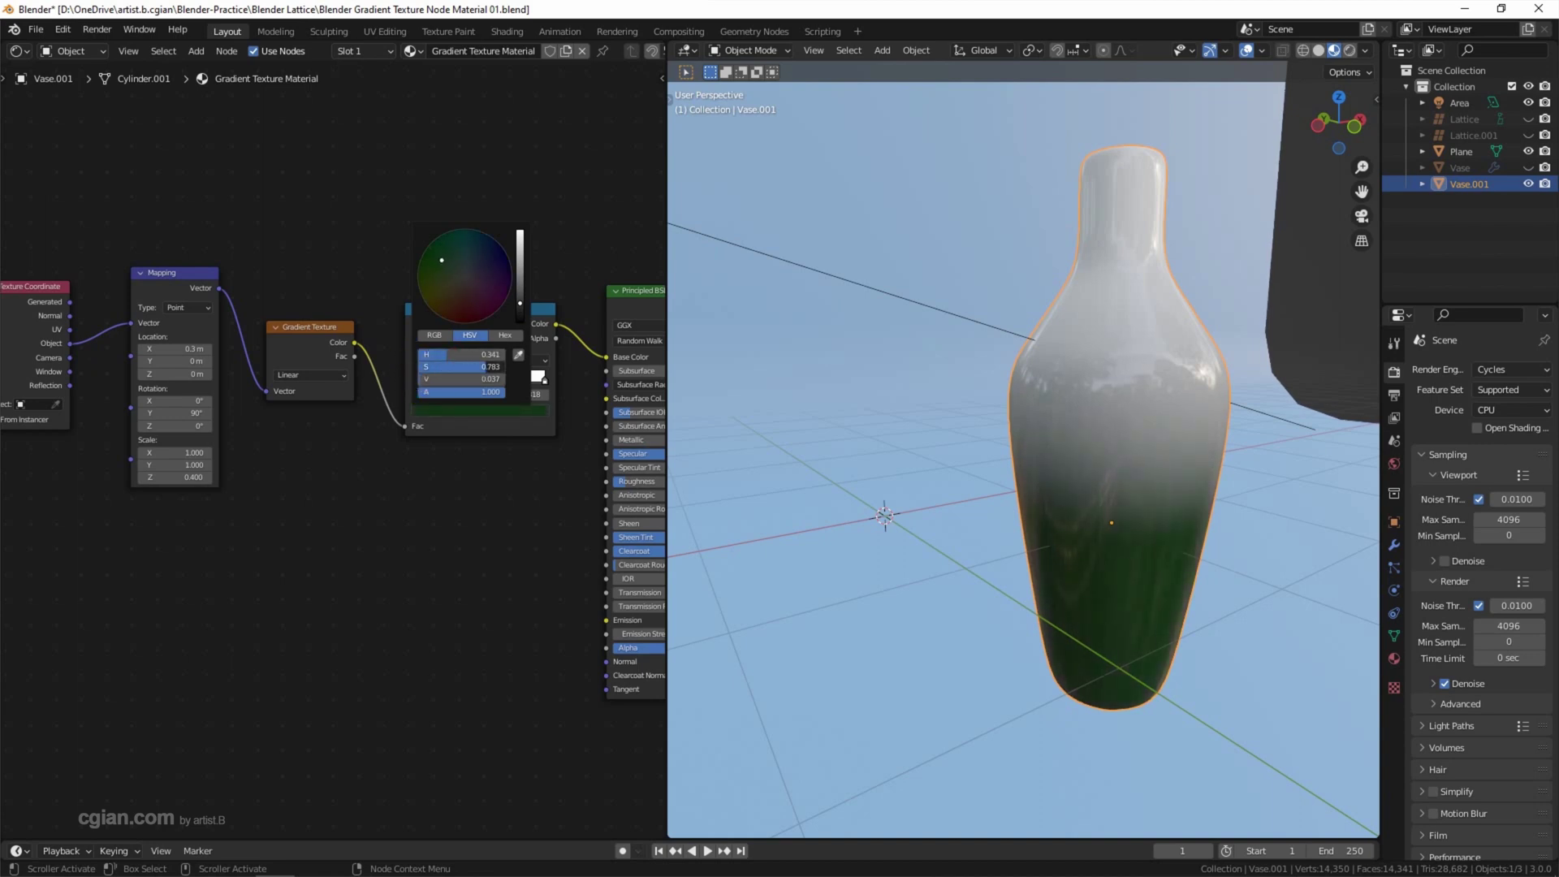
pyautogui.moveTo(486, 367); pyautogui.dragTo(492, 367)
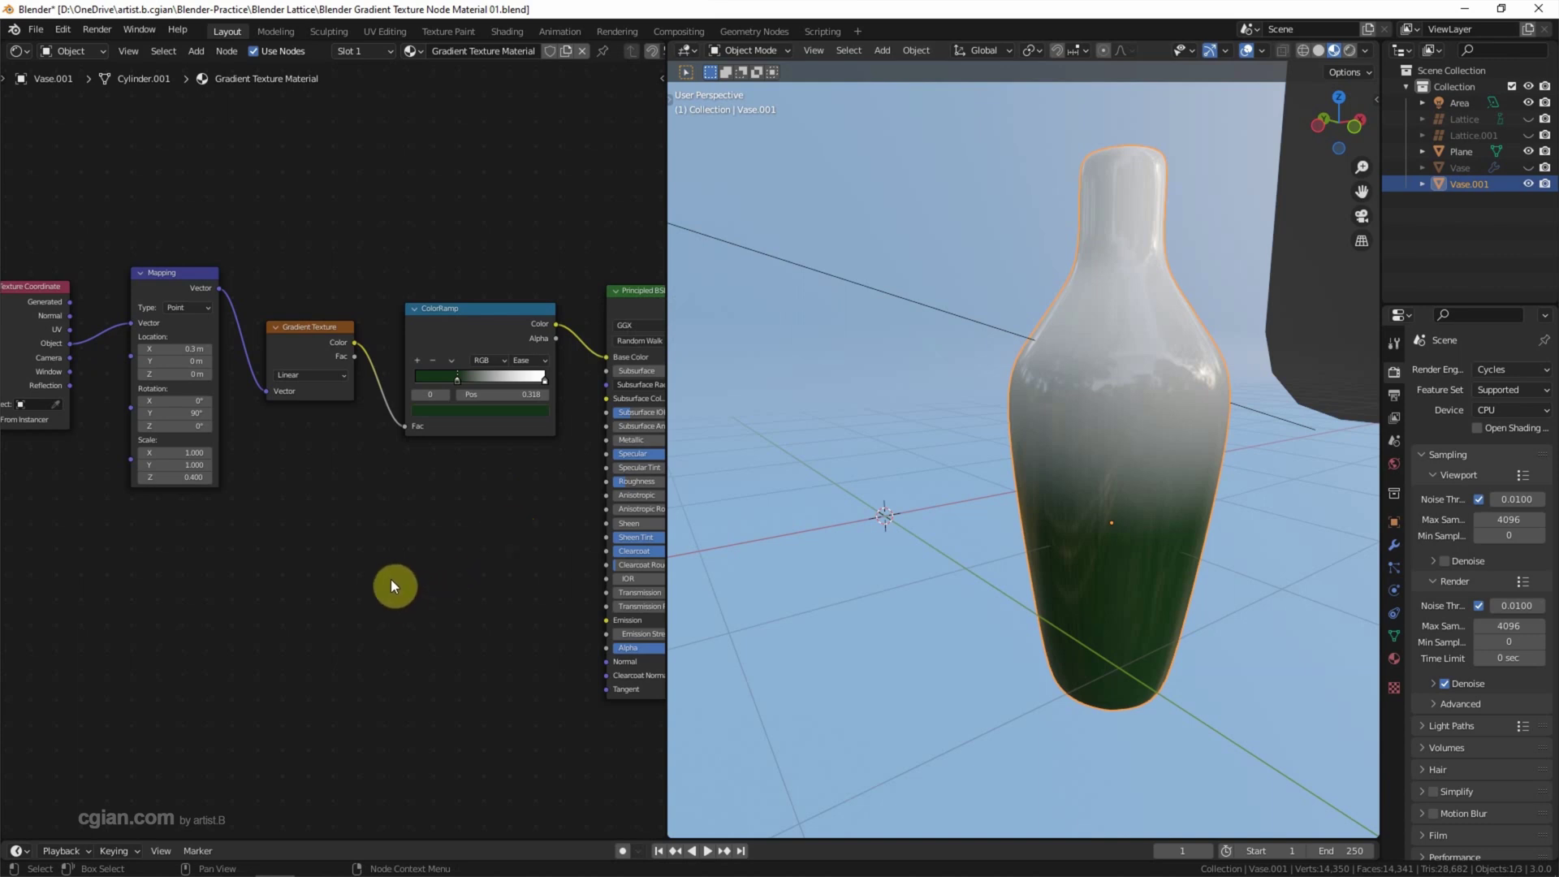
pyautogui.hotkey('shift', 'a')
# Step: Add a Noise Texture node below the ColorRamp
pyautogui.click(329, 612)
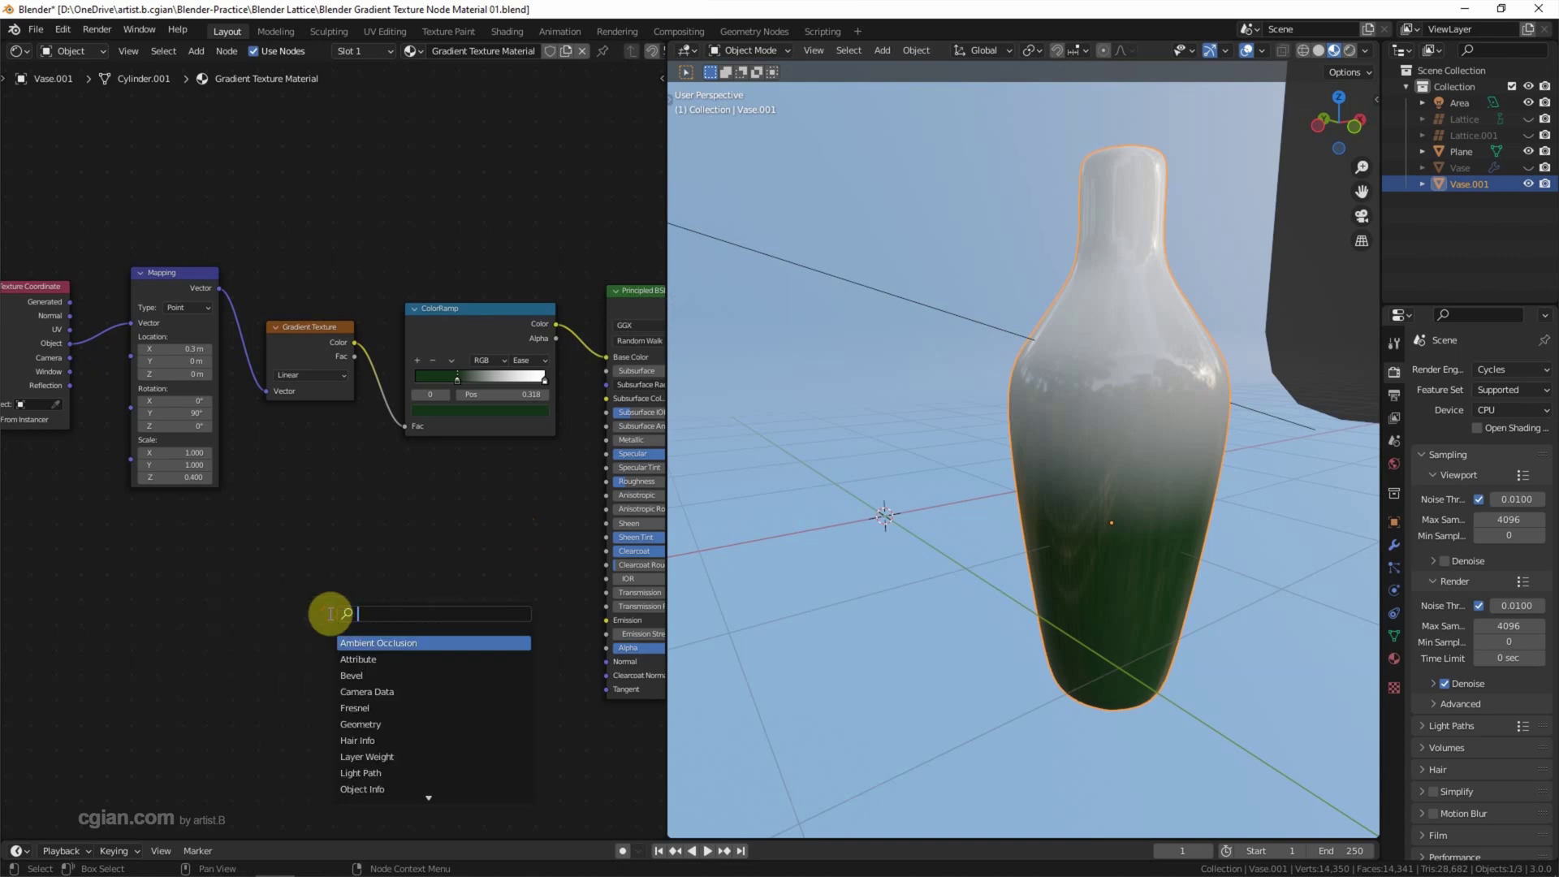
pyautogui.write('noise')
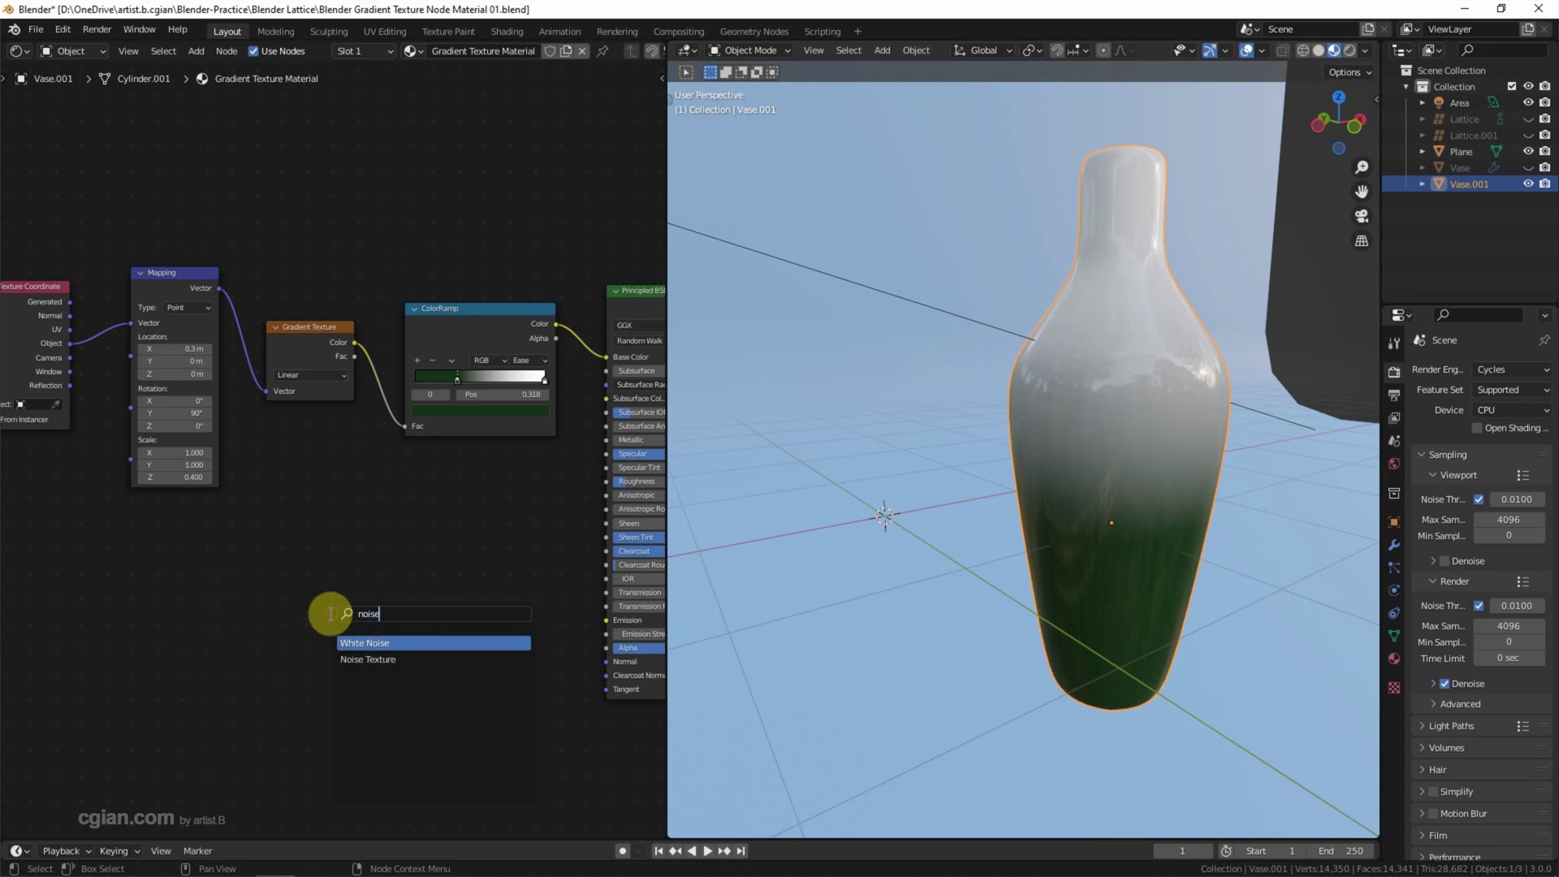
pyautogui.press('Down')
pyautogui.press('Return')
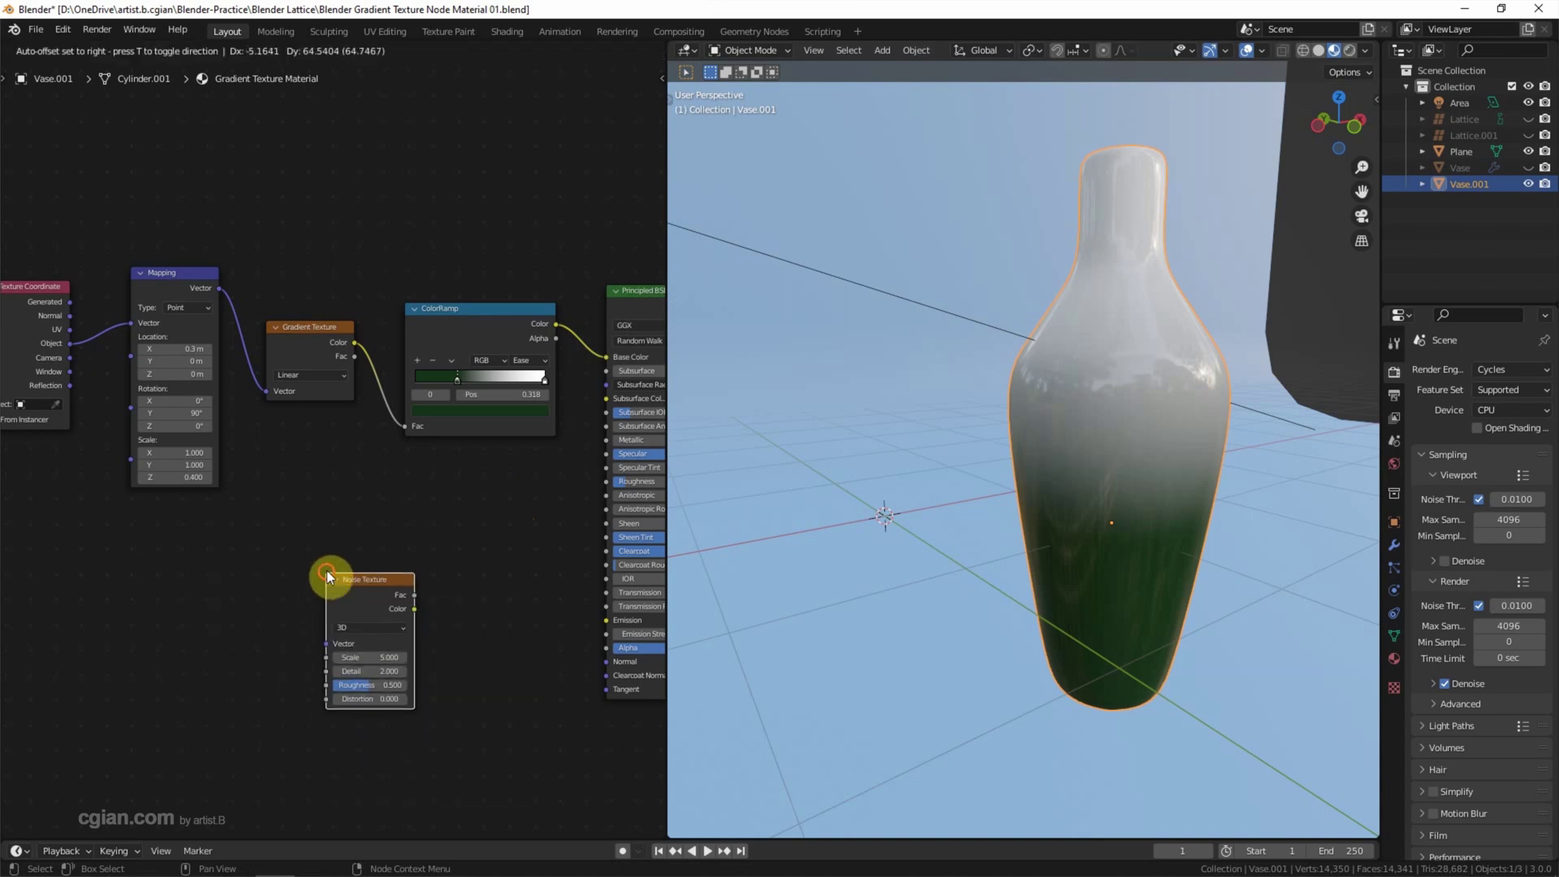
pyautogui.click(326, 570)
pyautogui.moveTo(521, 577); pyautogui.dragTo(428, 567, button='middle')
# Step: Add a Normal Map node fed by the noise colour, linked into the Principled BSDF Normal input
pyautogui.hotkey('shift', 'a')
pyautogui.write('norma')
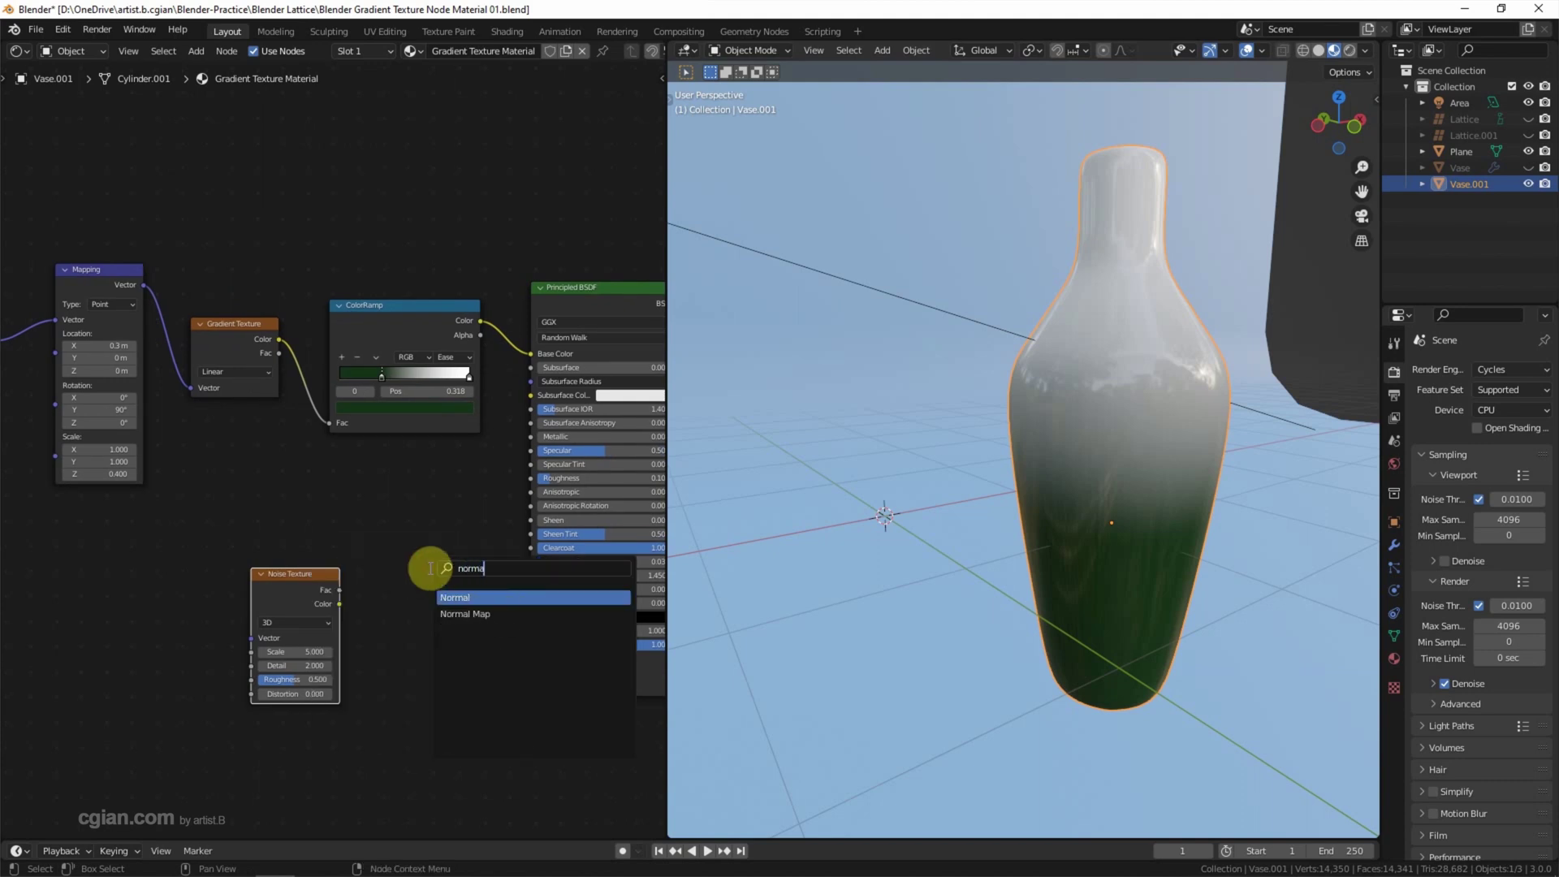
pyautogui.press('Down')
pyautogui.press('Return')
pyautogui.click(382, 591)
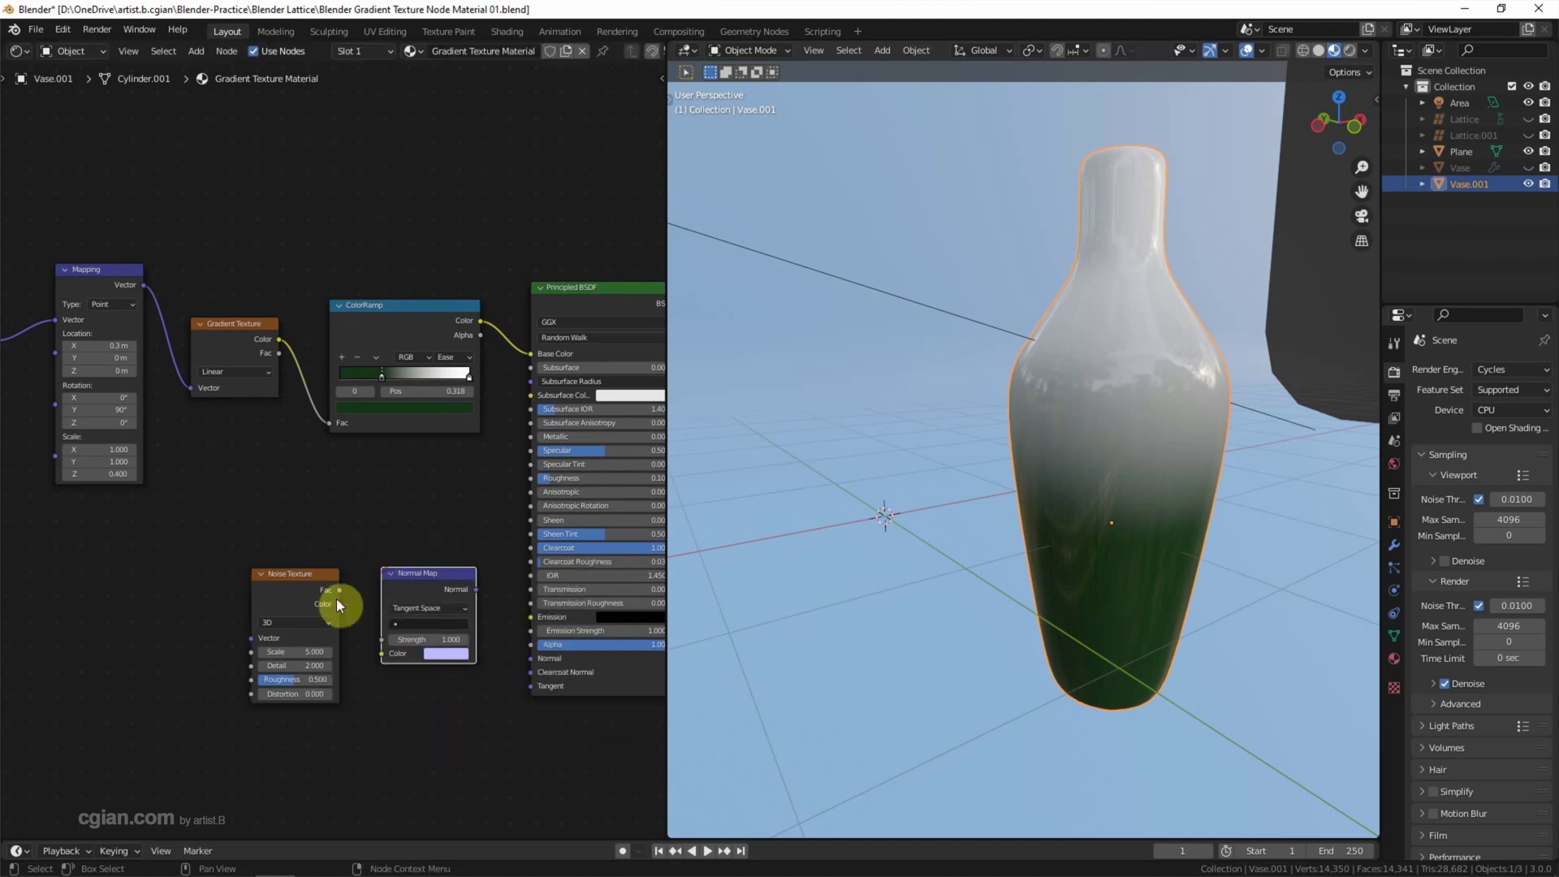
pyautogui.moveTo(340, 603)
pyautogui.mouseDown()
pyautogui.moveTo(370, 664)
pyautogui.moveTo(381, 653)
pyautogui.mouseUp()
pyautogui.moveTo(473, 589); pyautogui.dragTo(526, 677)
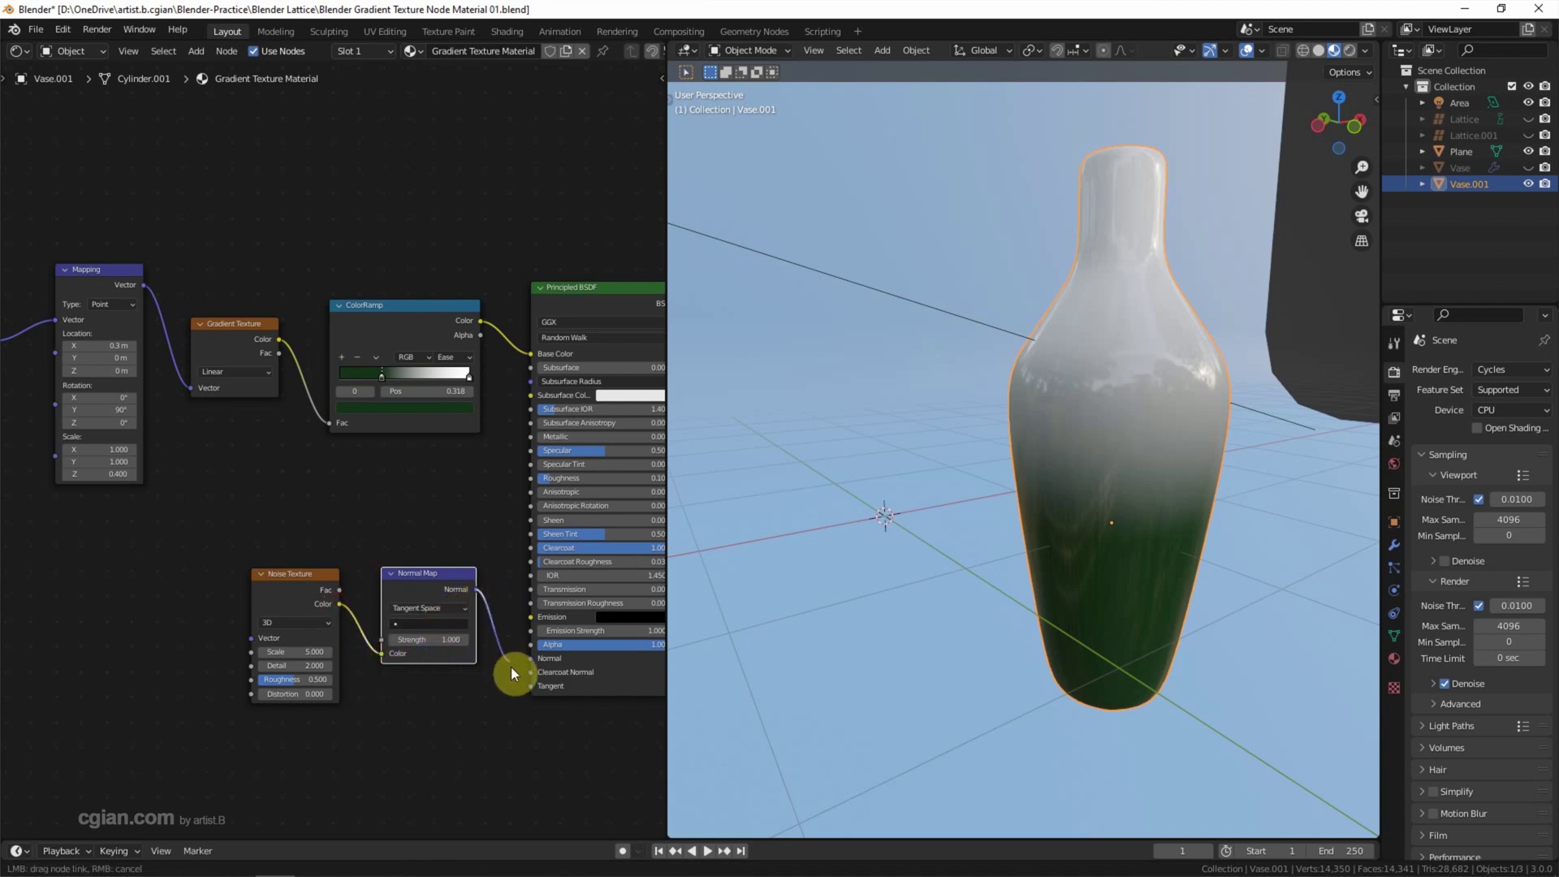
pyautogui.moveTo(532, 672); pyautogui.dragTo(532, 673)
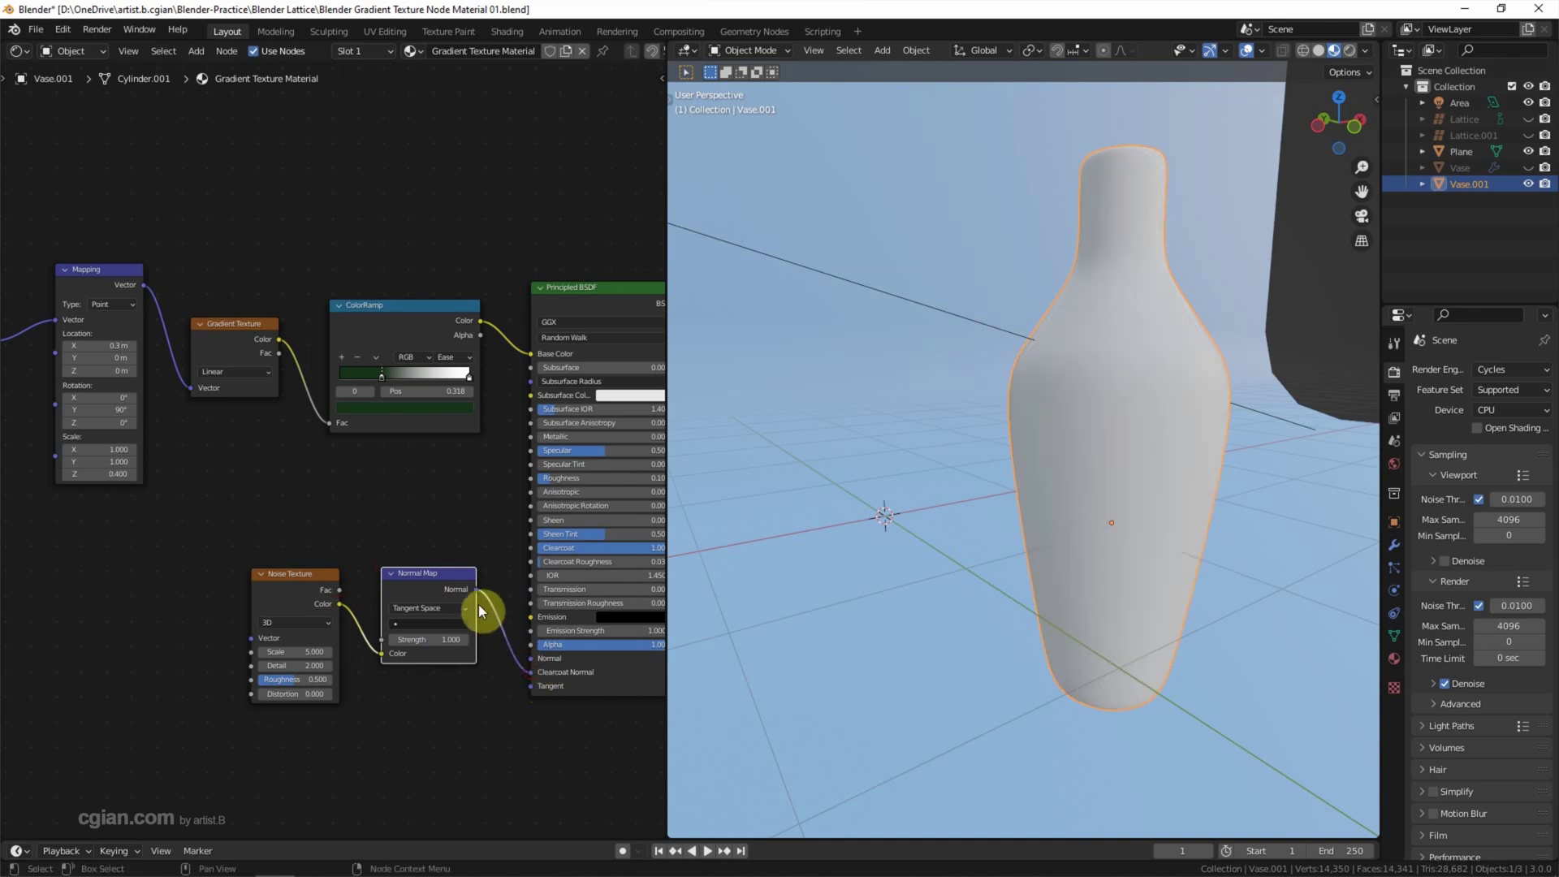
pyautogui.moveTo(475, 591); pyautogui.dragTo(526, 660)
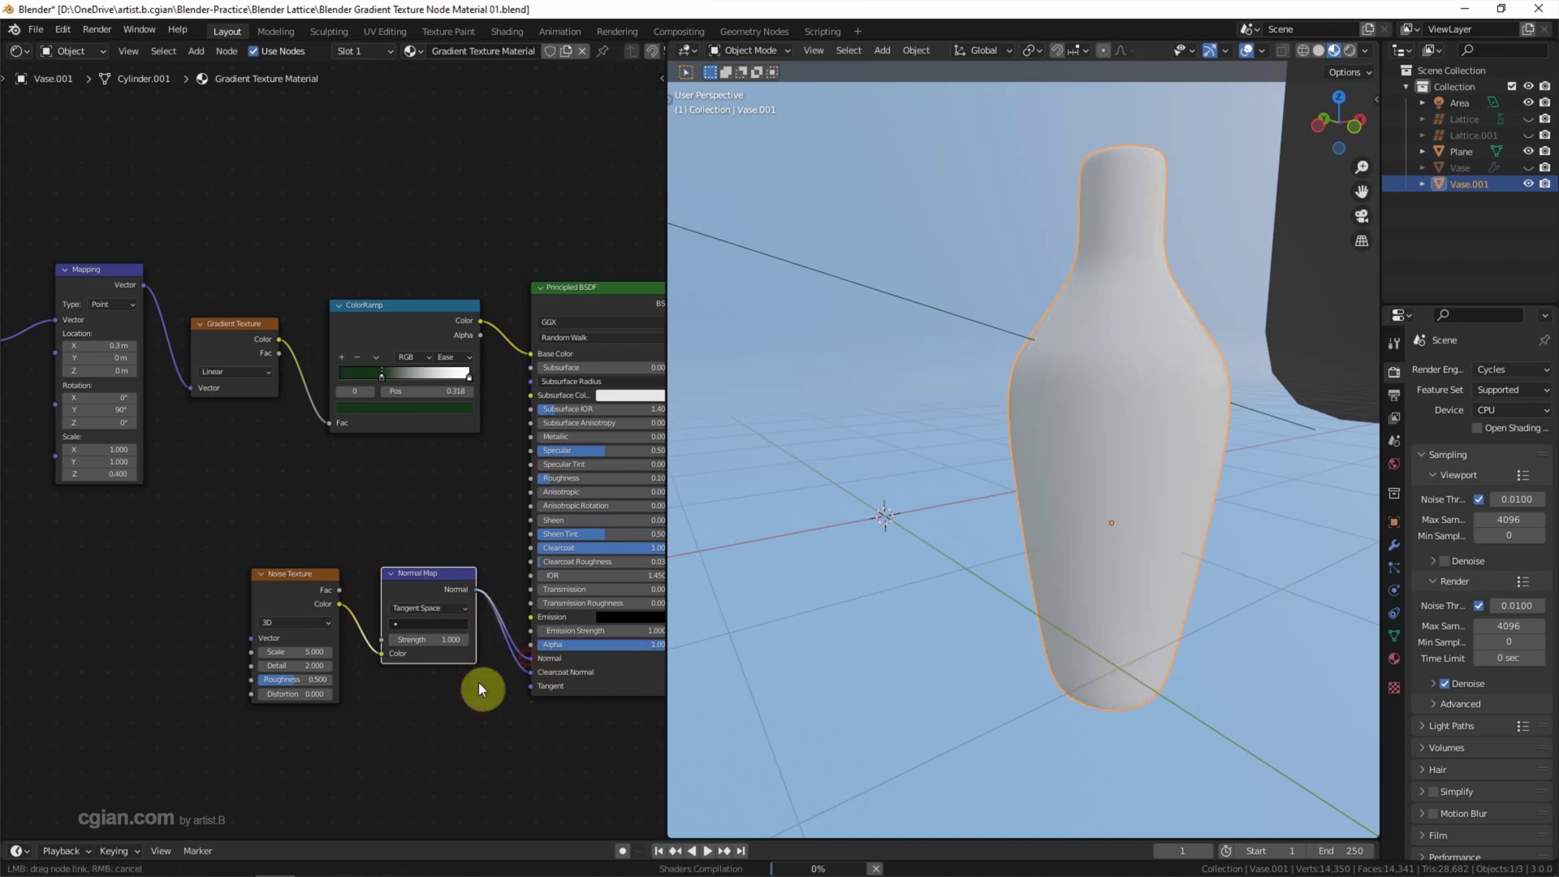
# Step: Set Normal Map strength to 0.1, Noise Texture scale to 150 and roughness to 1.0
pyautogui.click(437, 638)
pyautogui.write('0')
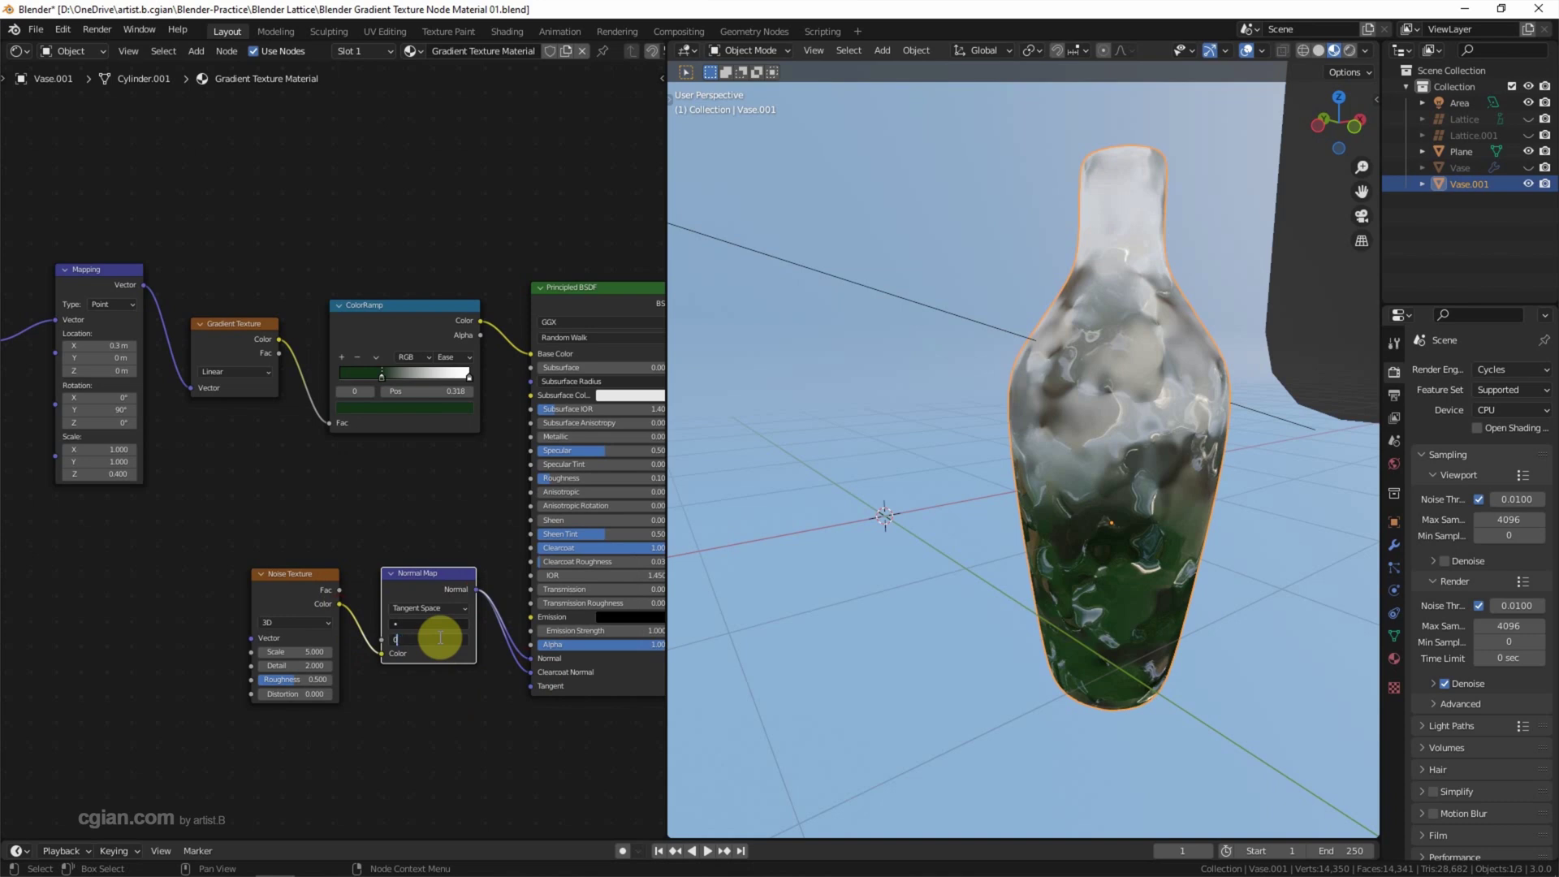
pyautogui.write('.1')
pyautogui.press('Return')
pyautogui.click(295, 652)
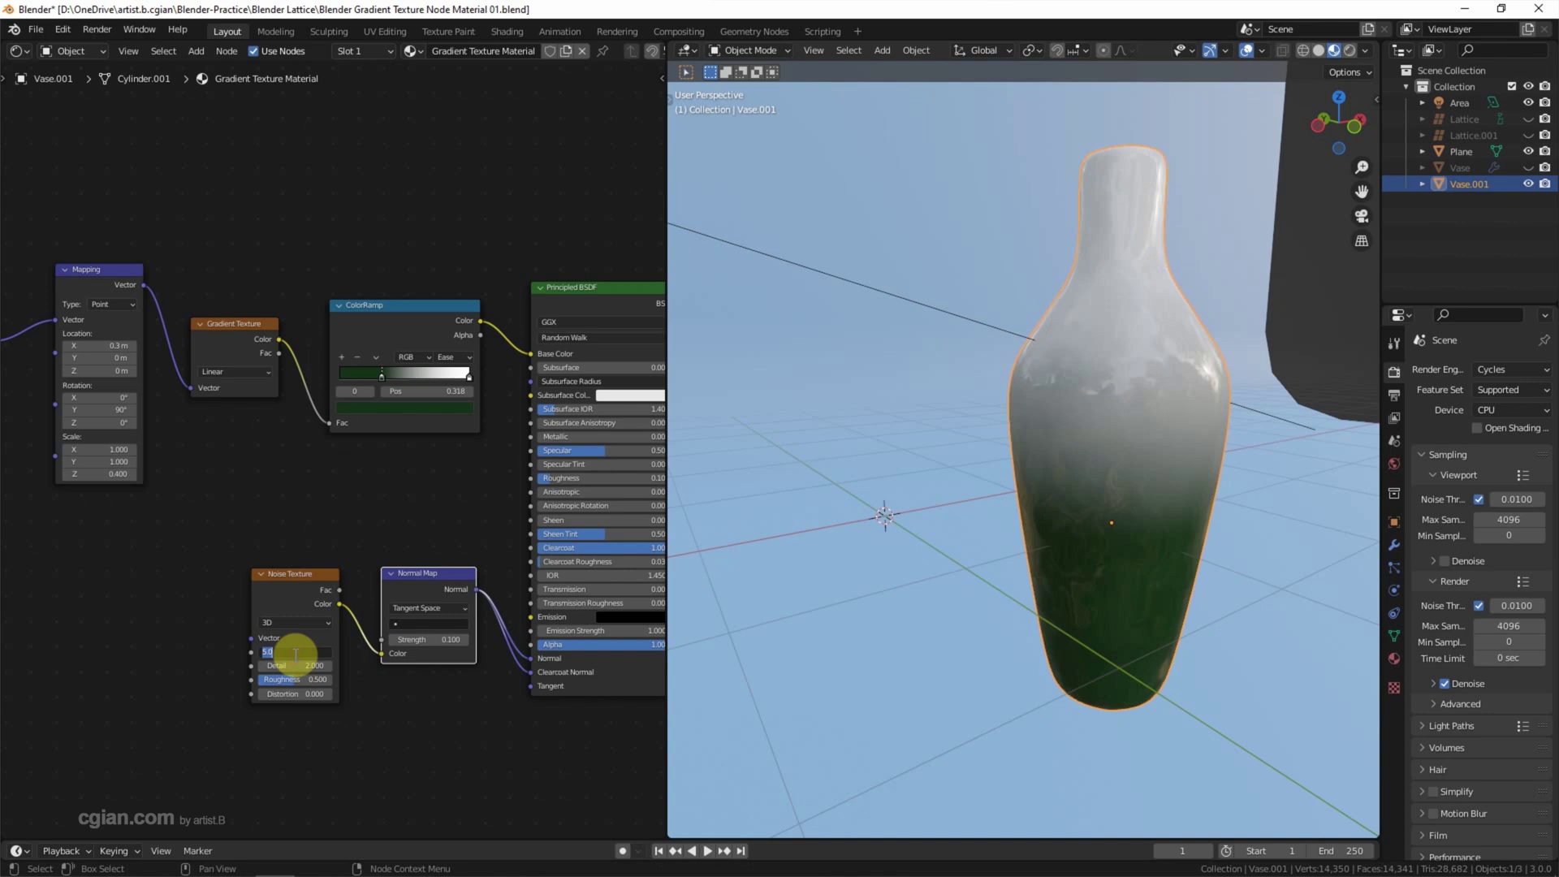
pyautogui.write('0')
pyautogui.press('Return')
pyautogui.moveTo(295, 678); pyautogui.dragTo(329, 679)
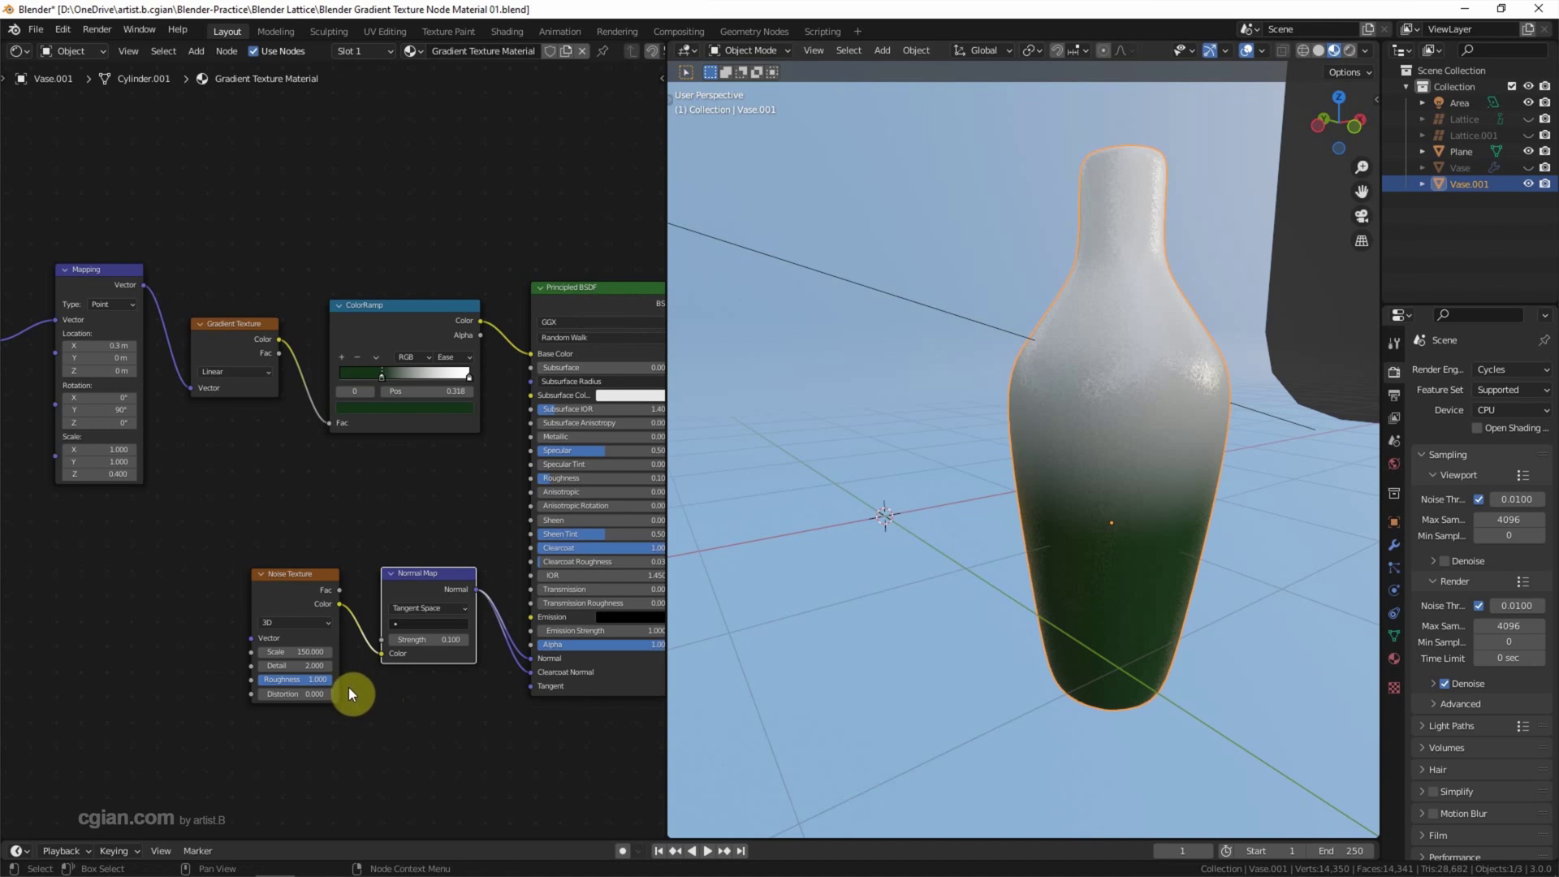
# Step: Unhide and select the smaller vase, assign Gradient Texture Material, and make it single-user
pyautogui.click(1529, 169)
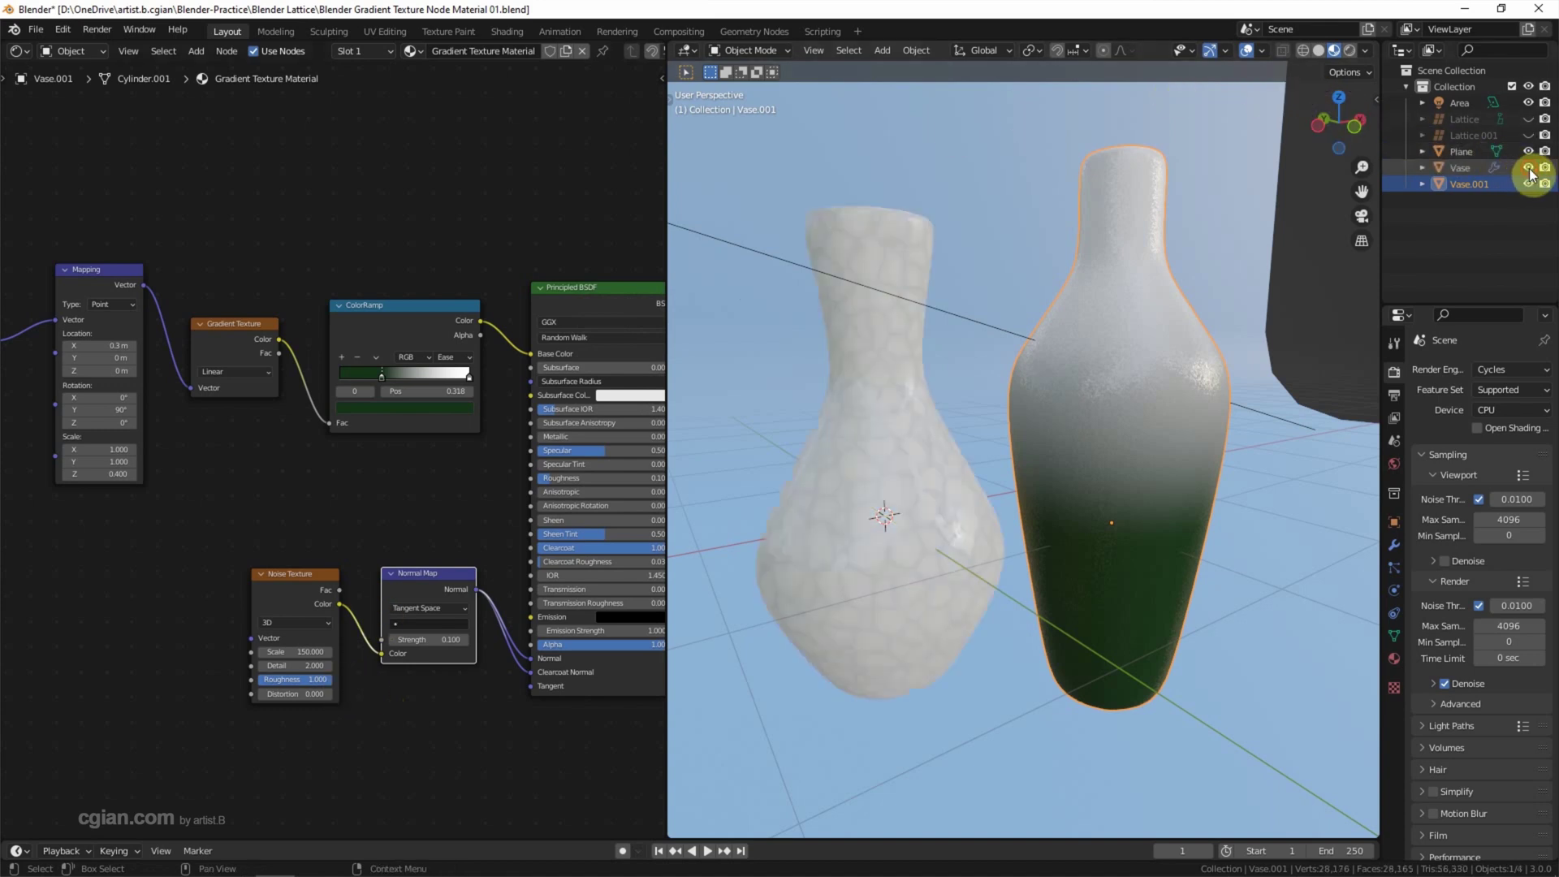
pyautogui.click(863, 244)
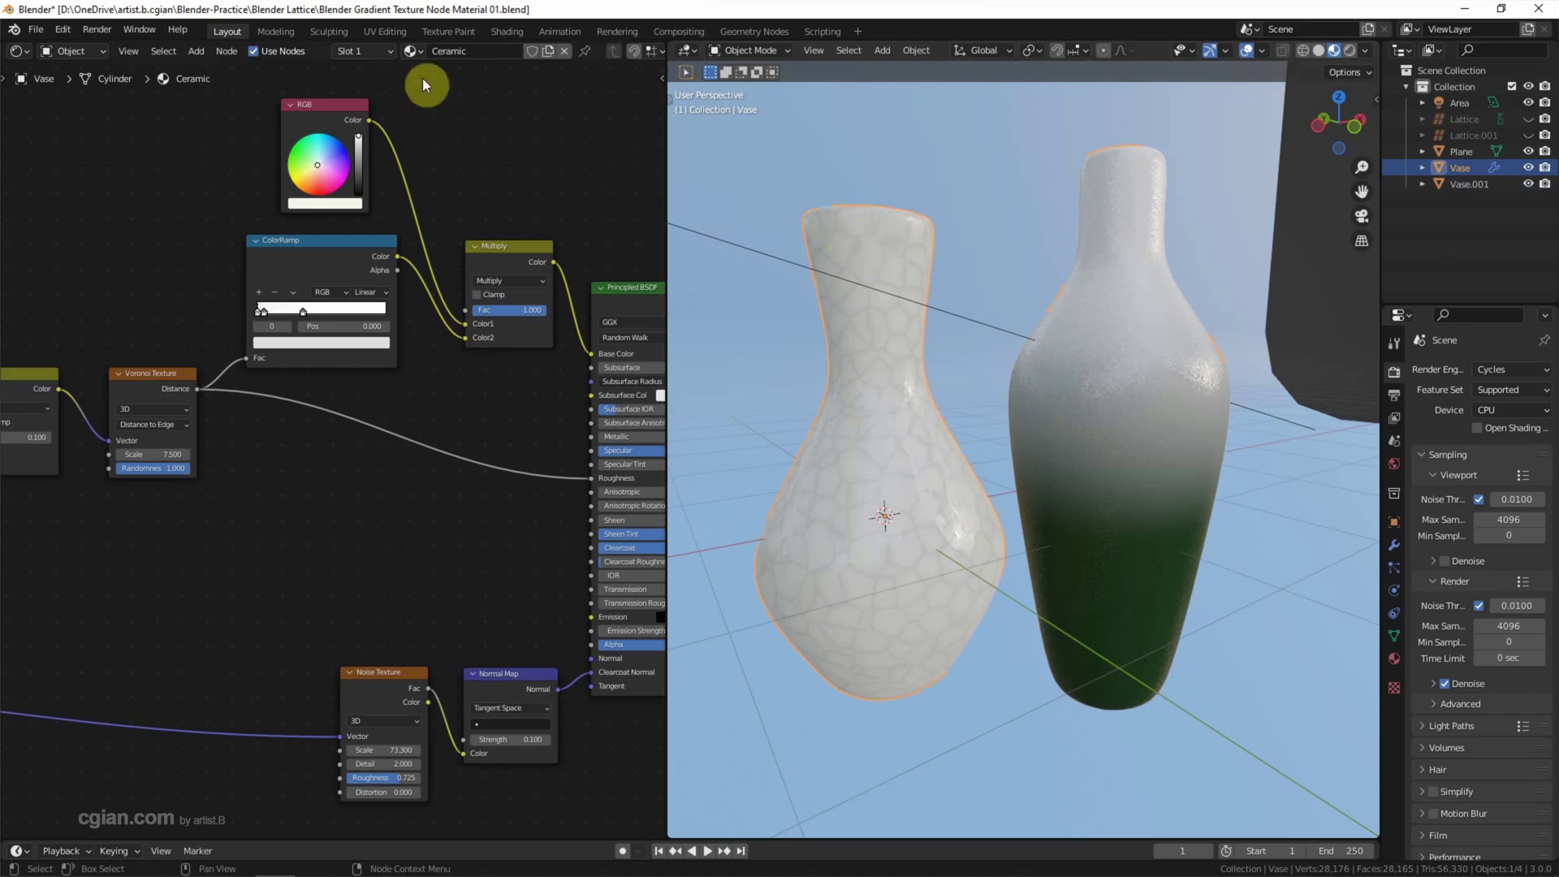
pyautogui.click(412, 50)
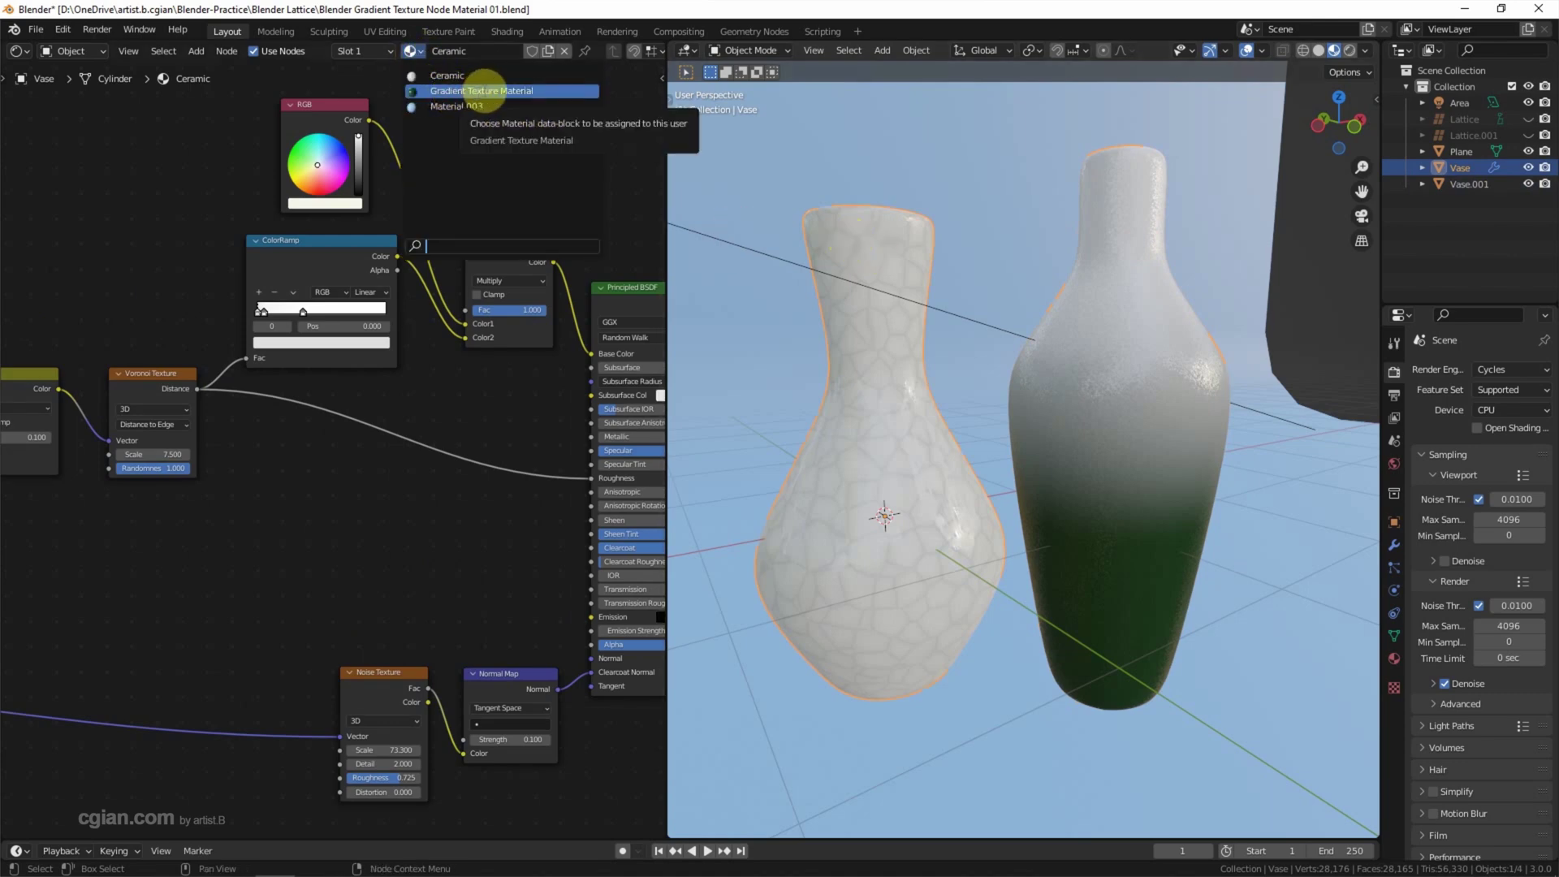
pyautogui.click(484, 90)
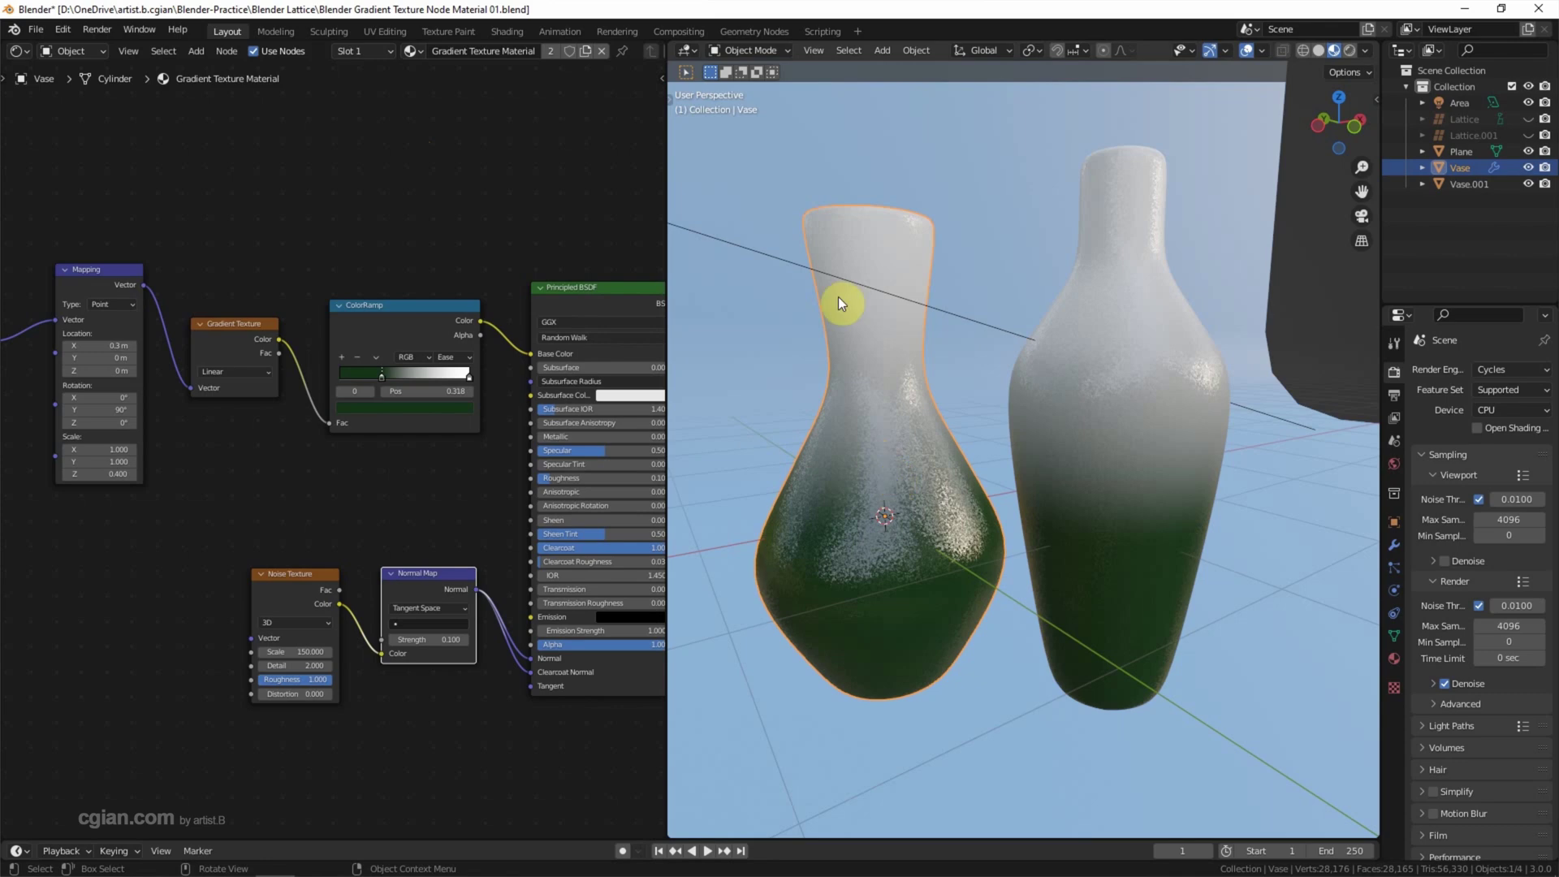
pyautogui.click(583, 51)
# Step: Add a Noise Texture and a Mix node inserted between the Gradient and ColorRamp
pyautogui.hotkey('shift', 'a')
pyautogui.write('n')
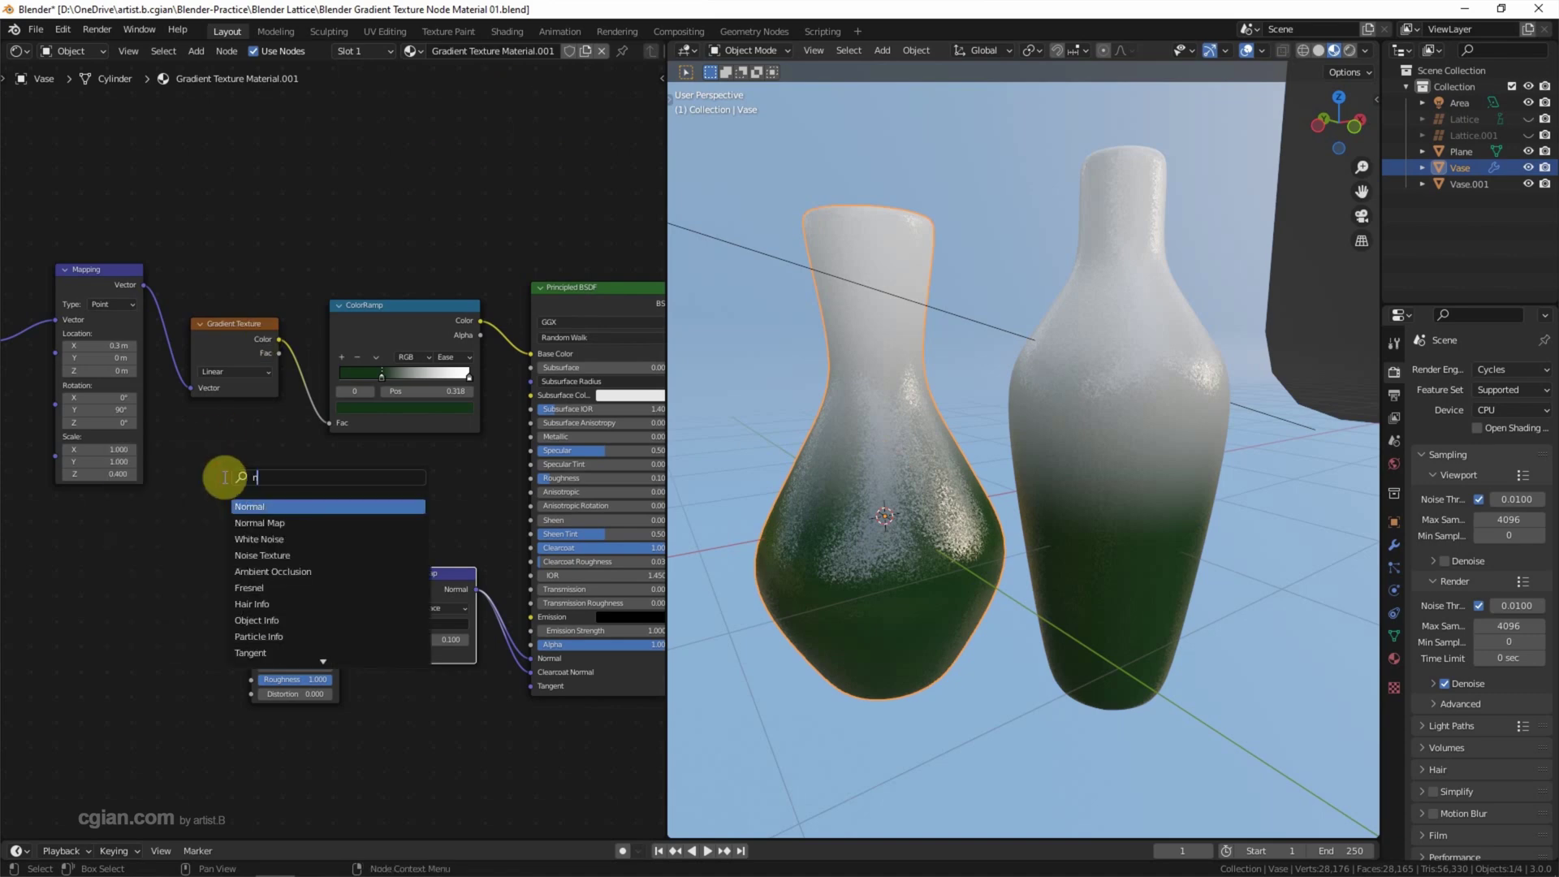
pyautogui.write('oise')
pyautogui.press('Return')
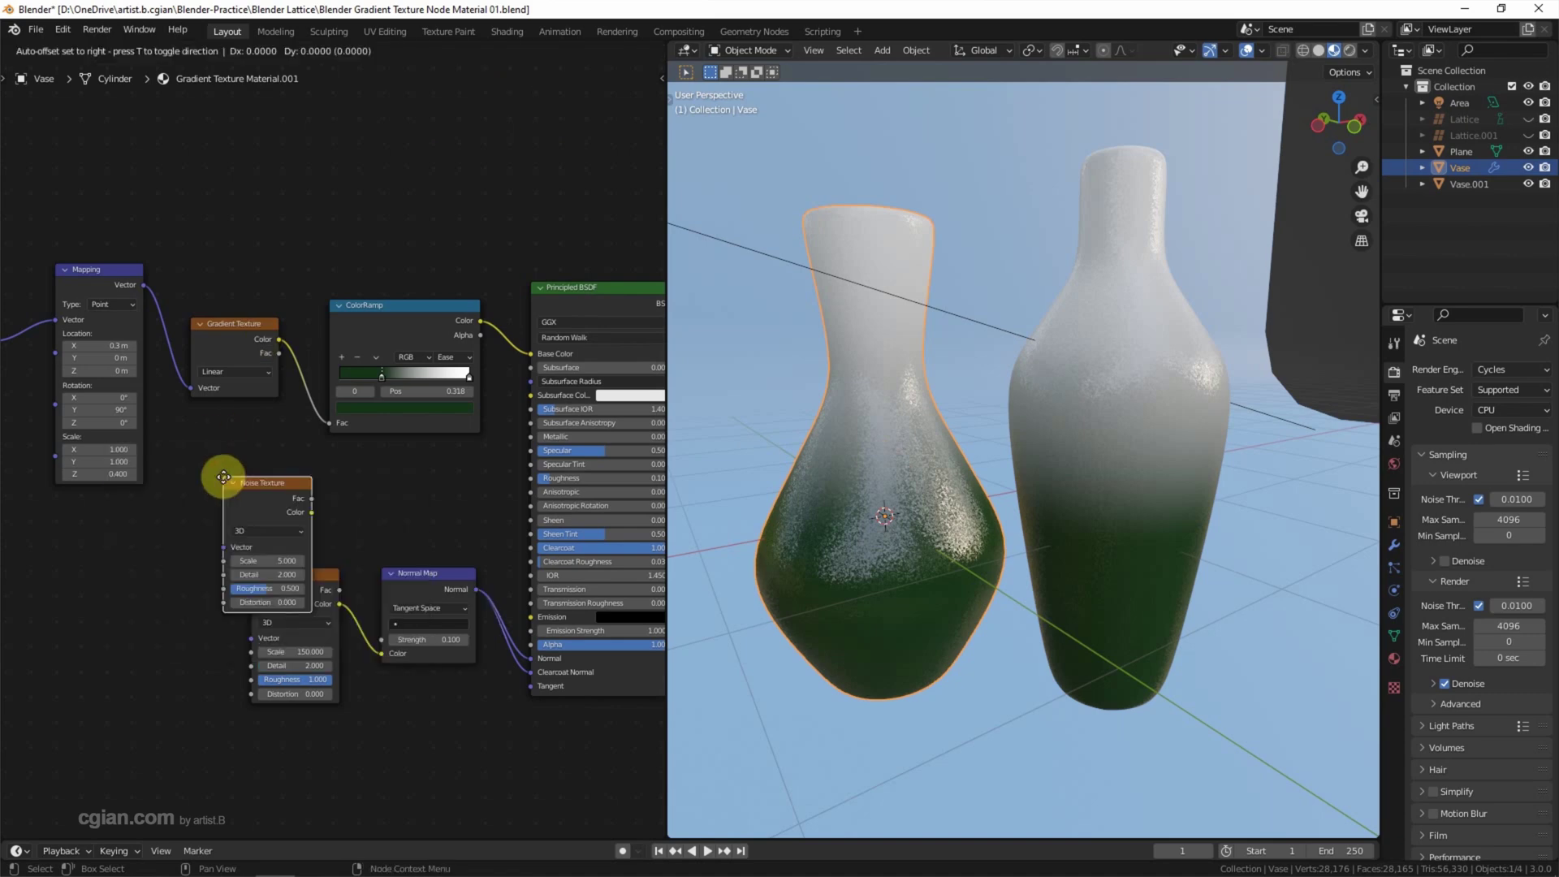
pyautogui.click(189, 423)
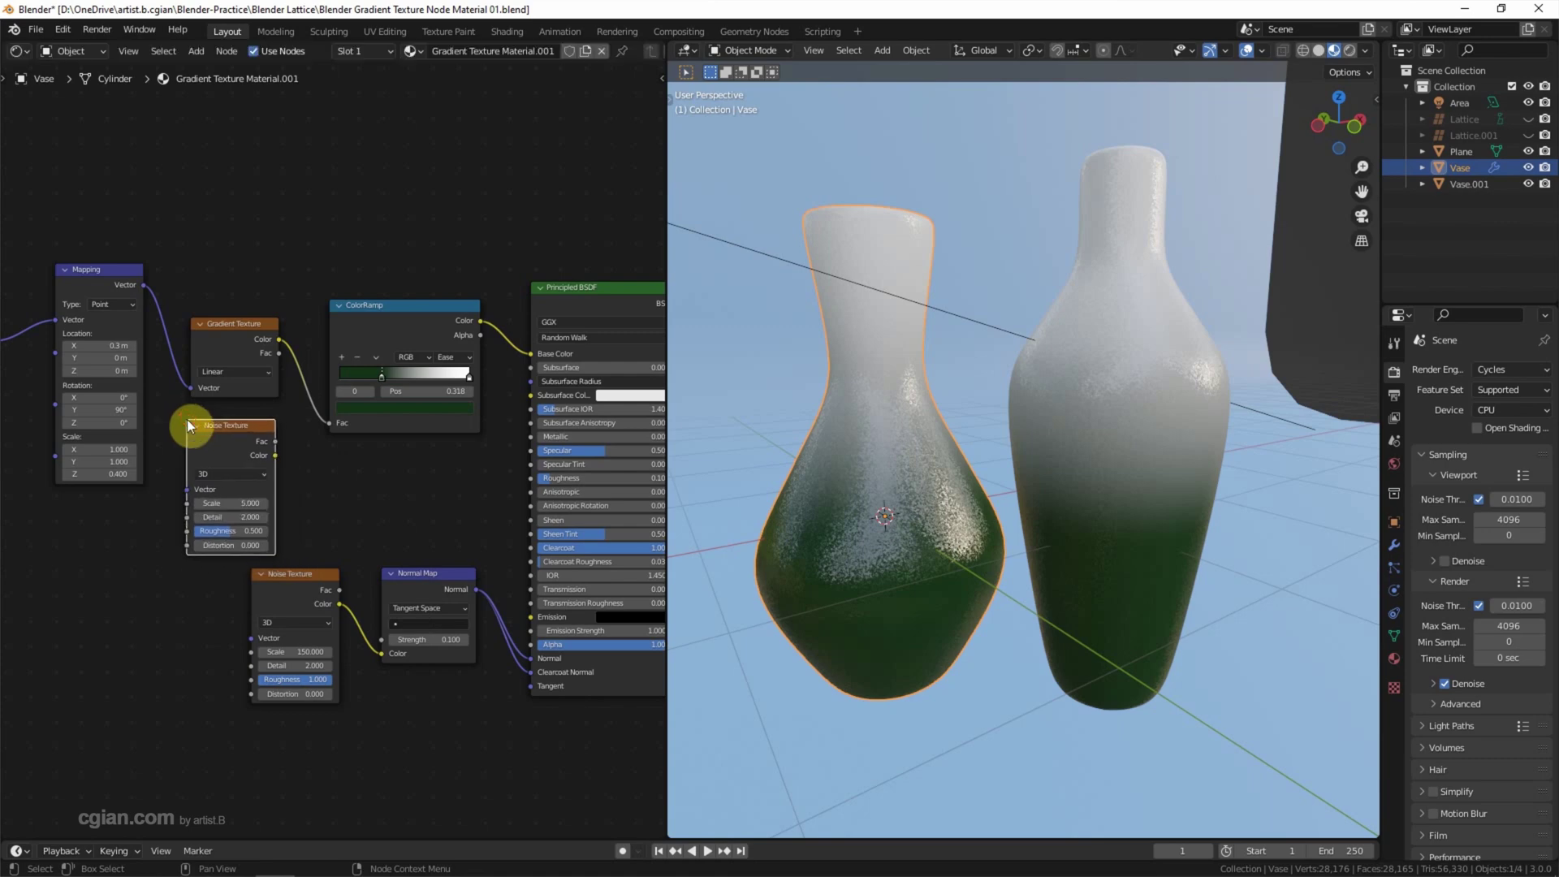
pyautogui.hotkey('shift', 'a')
pyautogui.write('mix')
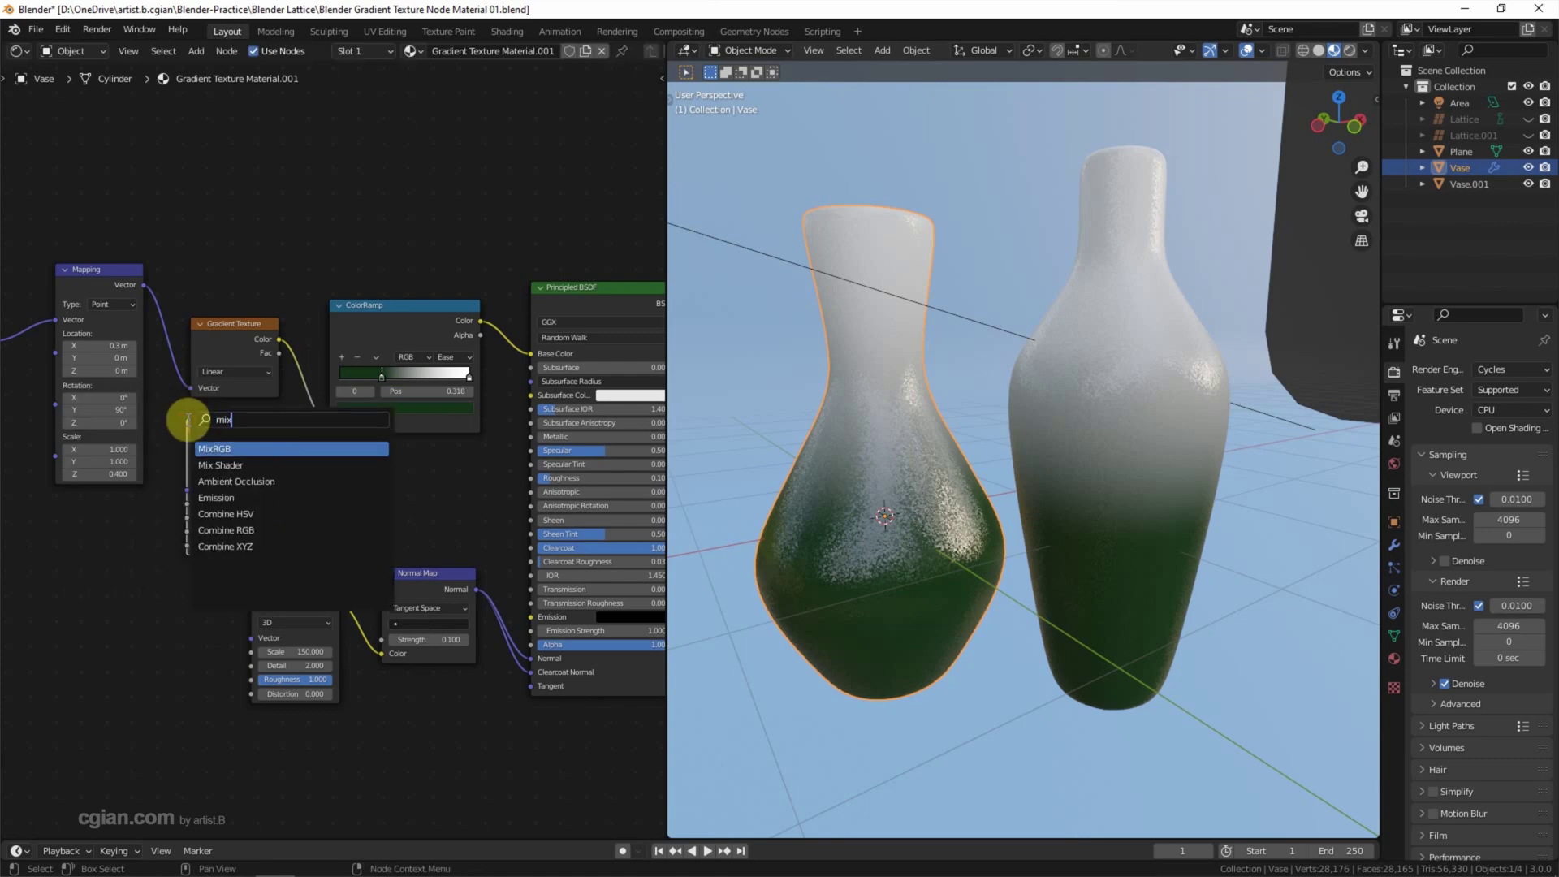
pyautogui.press('Return')
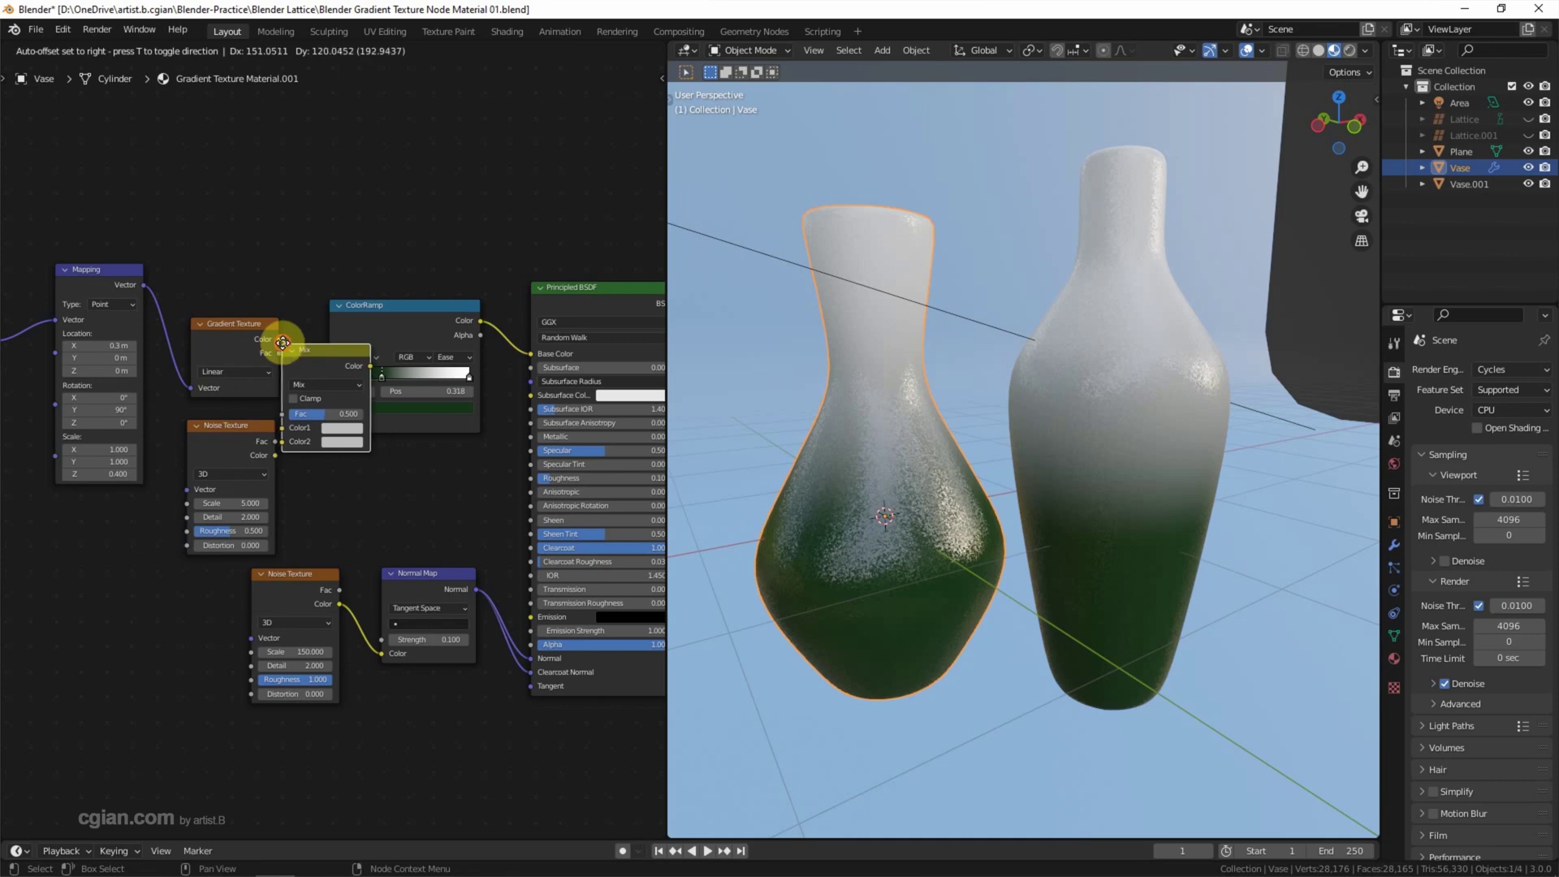
pyautogui.click(282, 343)
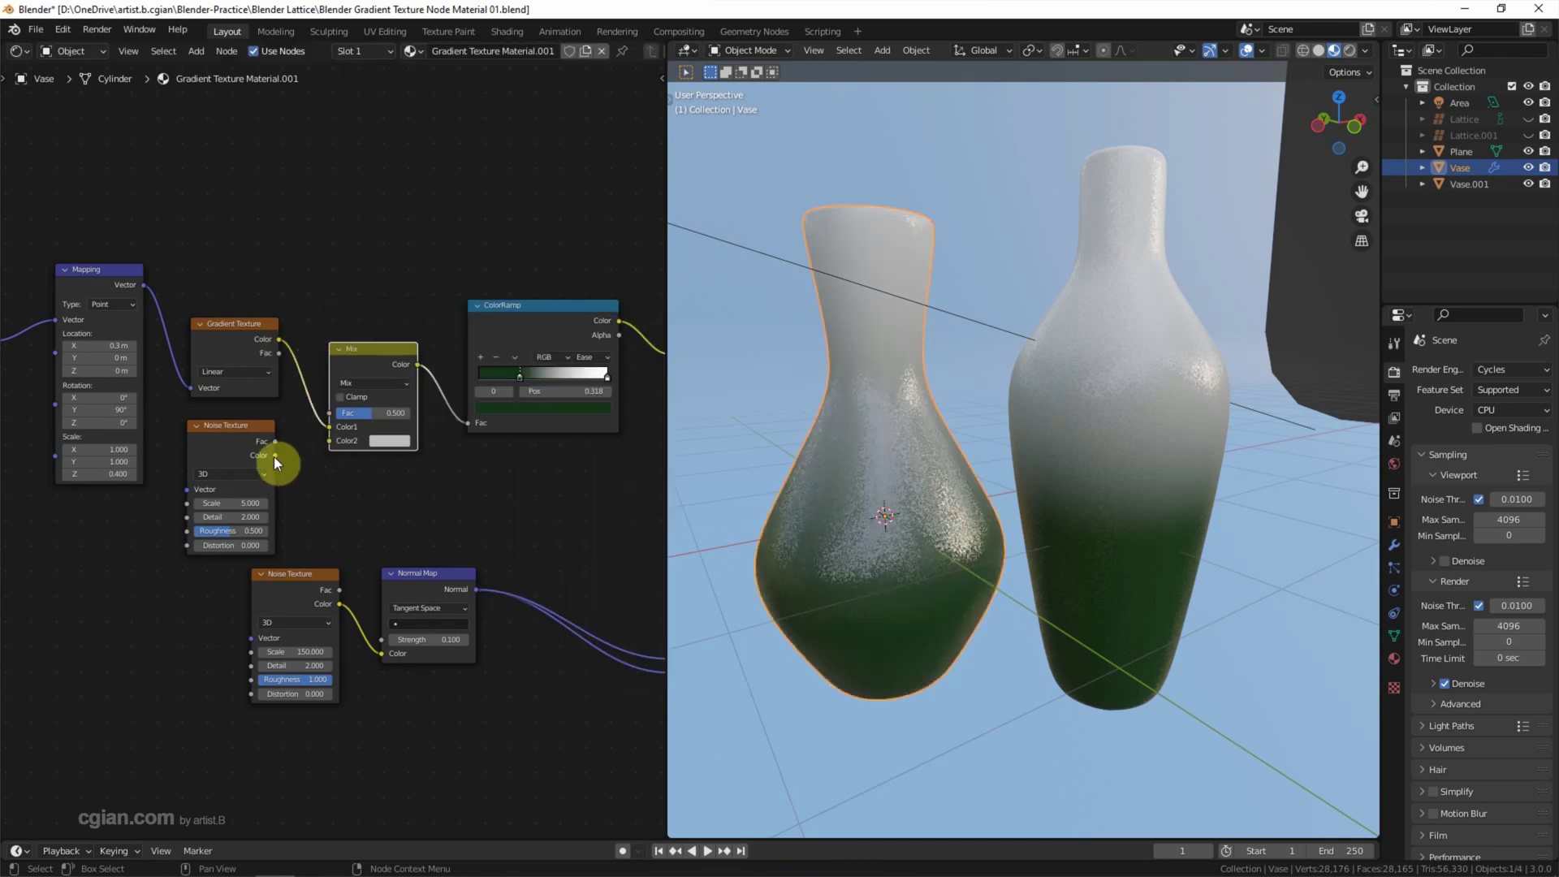
# Step: Connect the noise Fac to the Mix node's Color2 and set noise scale to 50
pyautogui.moveTo(274, 442); pyautogui.dragTo(290, 442)
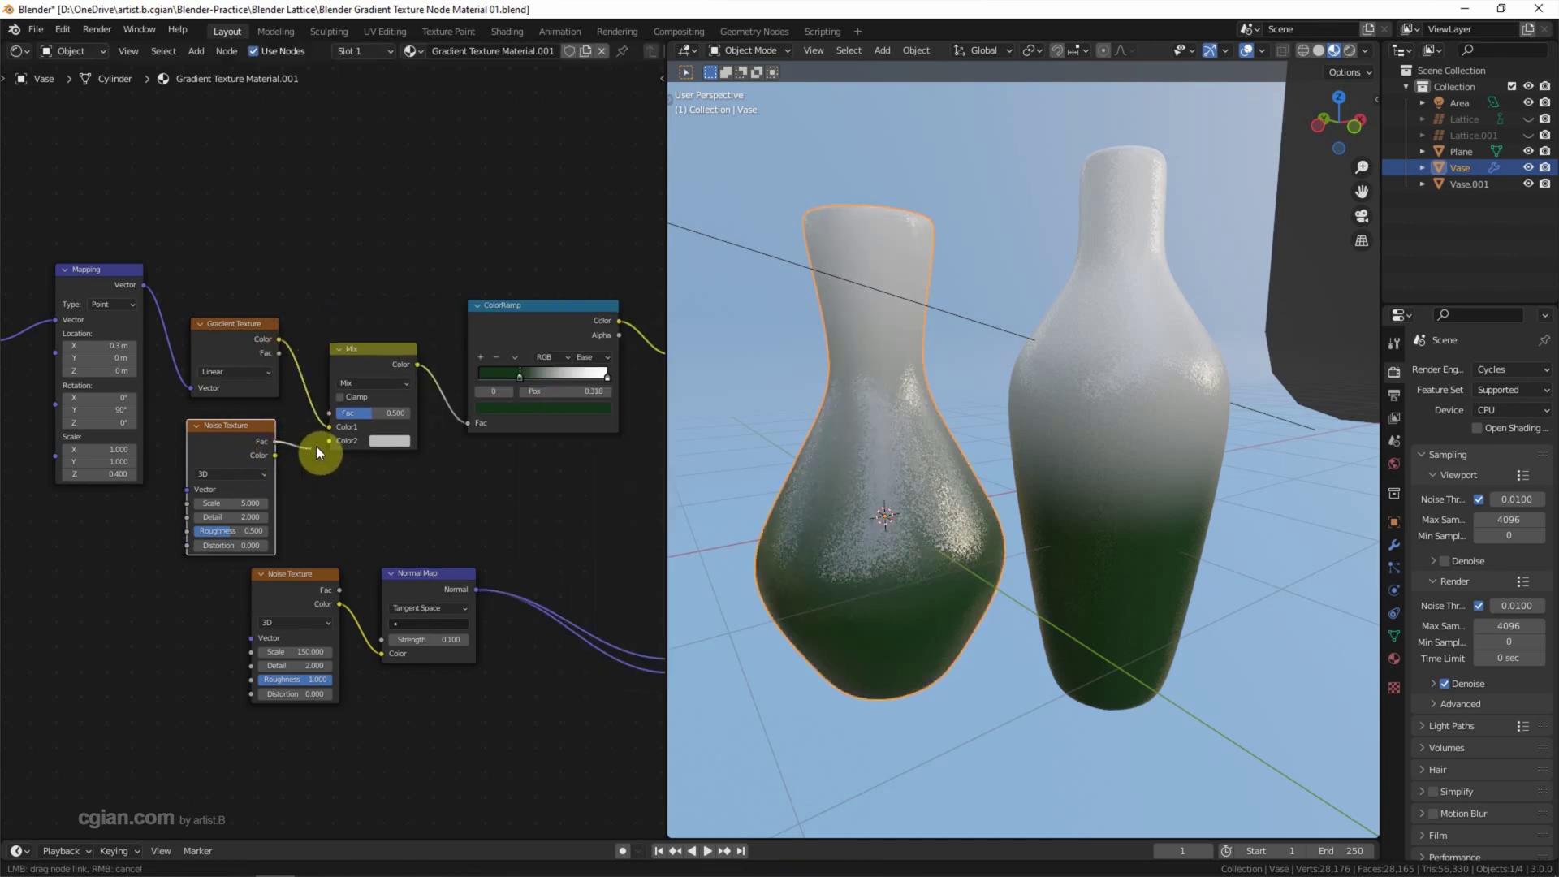
pyautogui.moveTo(326, 441); pyautogui.dragTo(325, 441)
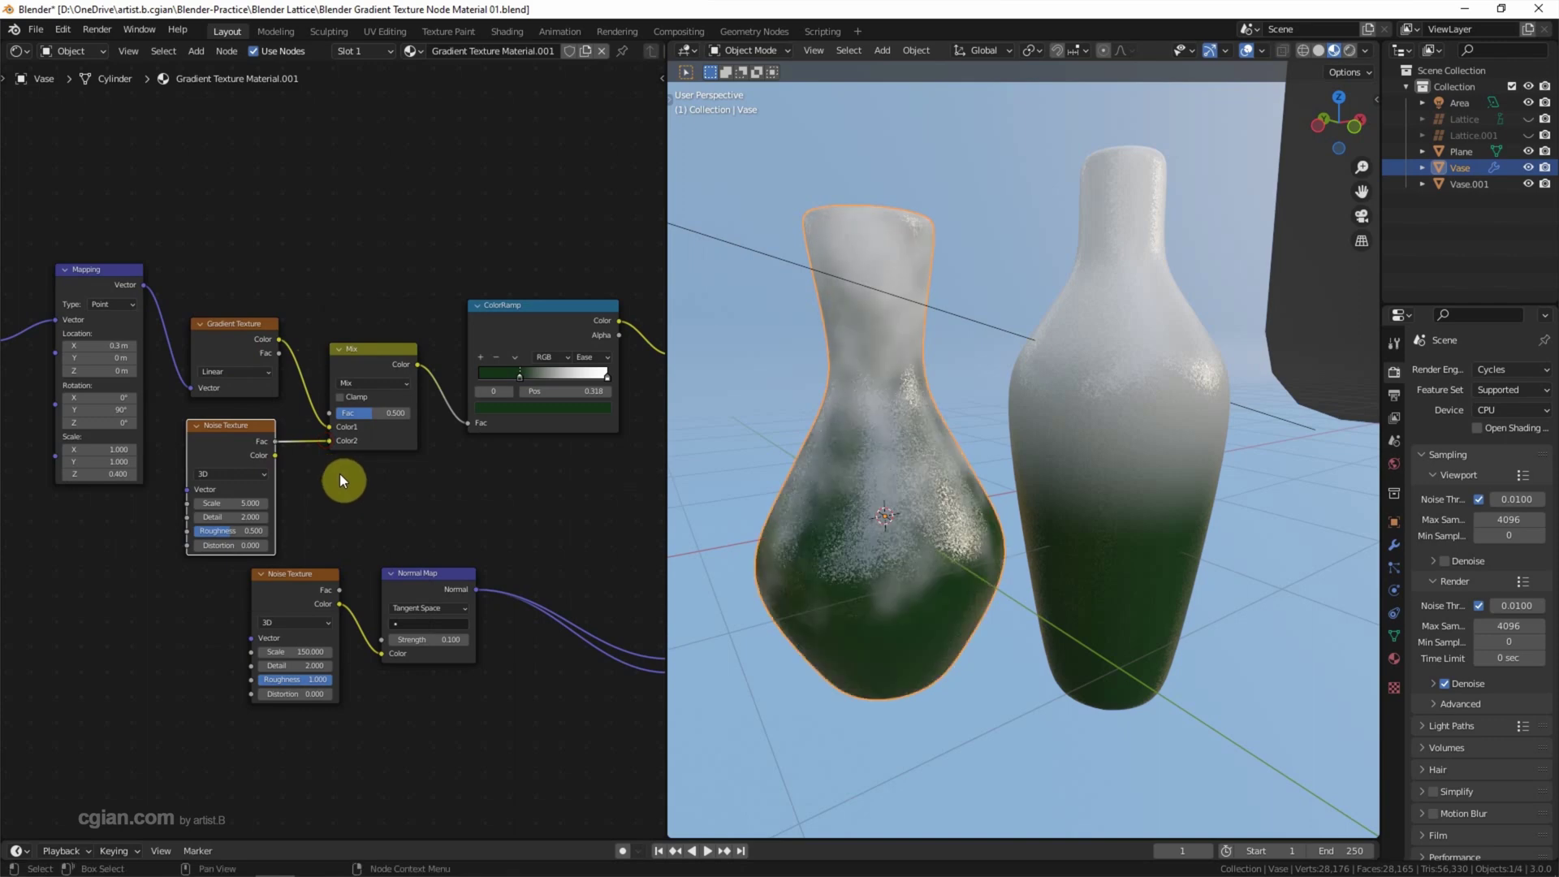
pyautogui.moveTo(240, 514); pyautogui.dragTo(261, 514)
pyautogui.moveTo(240, 503); pyautogui.dragTo(262, 502)
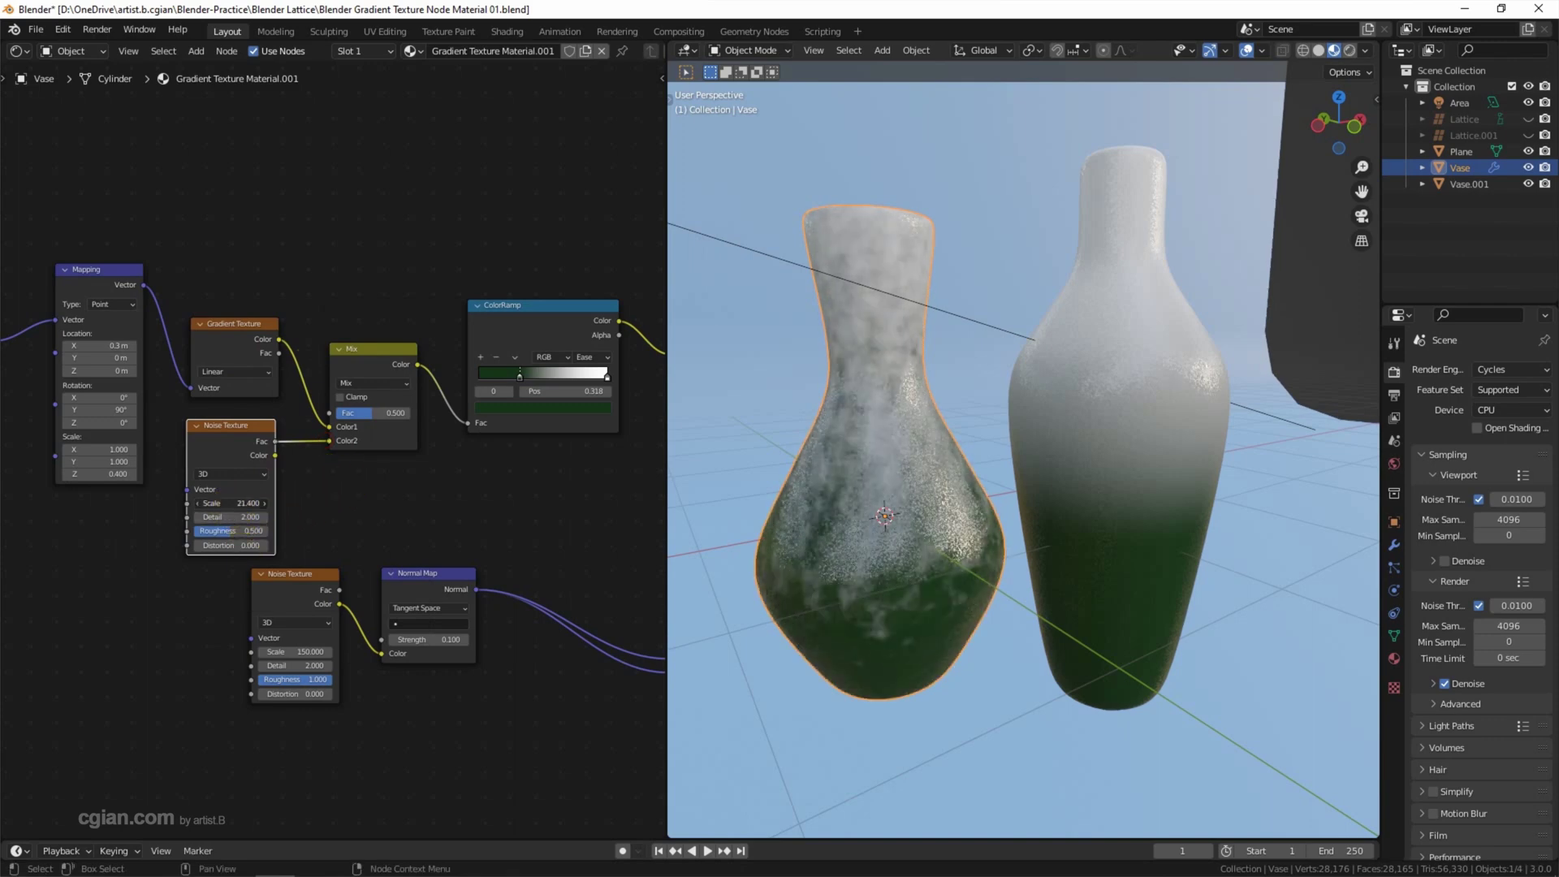
pyautogui.click(217, 502)
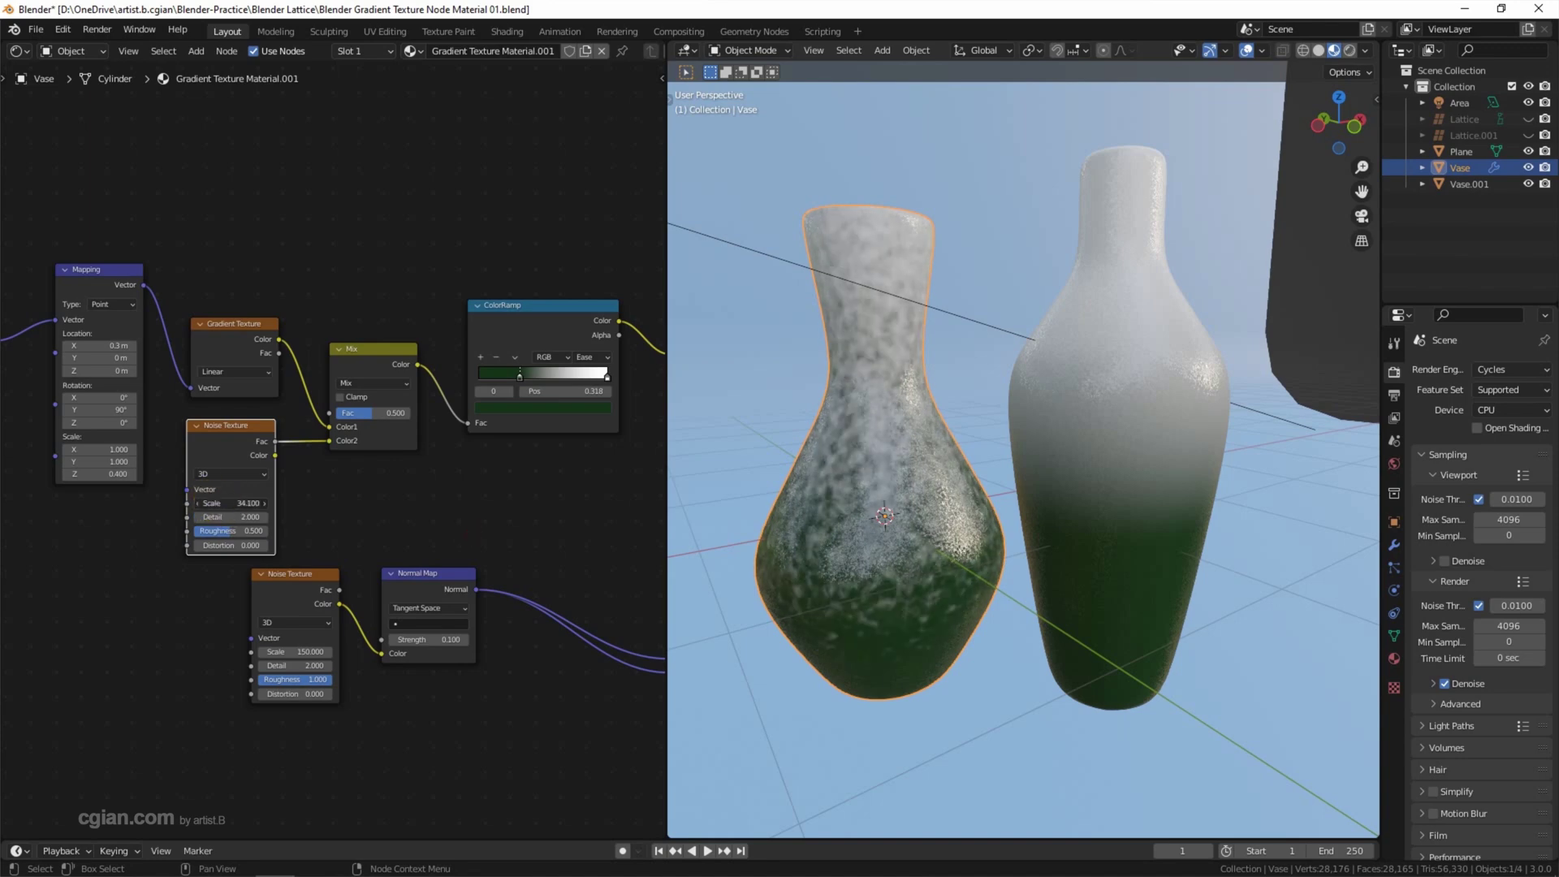
pyautogui.doubleClick(217, 501)
pyautogui.write('50')
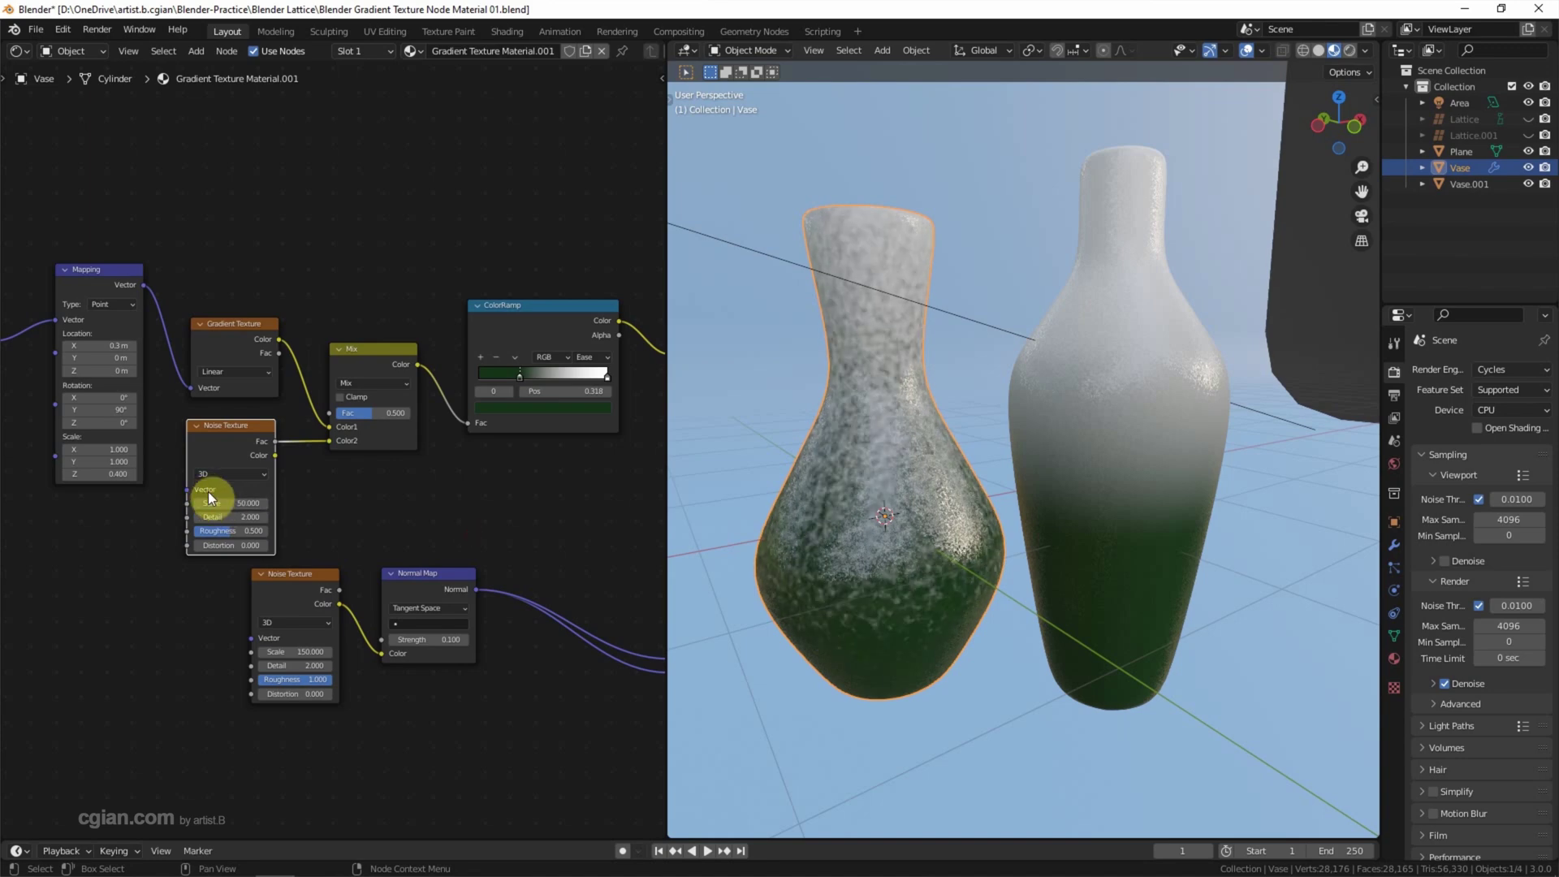
pyautogui.press('Return')
# Step: Adjust the mixing noise's roughness and detail, settling detail at 2
pyautogui.moveTo(232, 530)
pyautogui.mouseDown()
pyautogui.moveTo(208, 530)
pyautogui.moveTo(268, 530)
pyautogui.mouseUp()
pyautogui.click(264, 516)
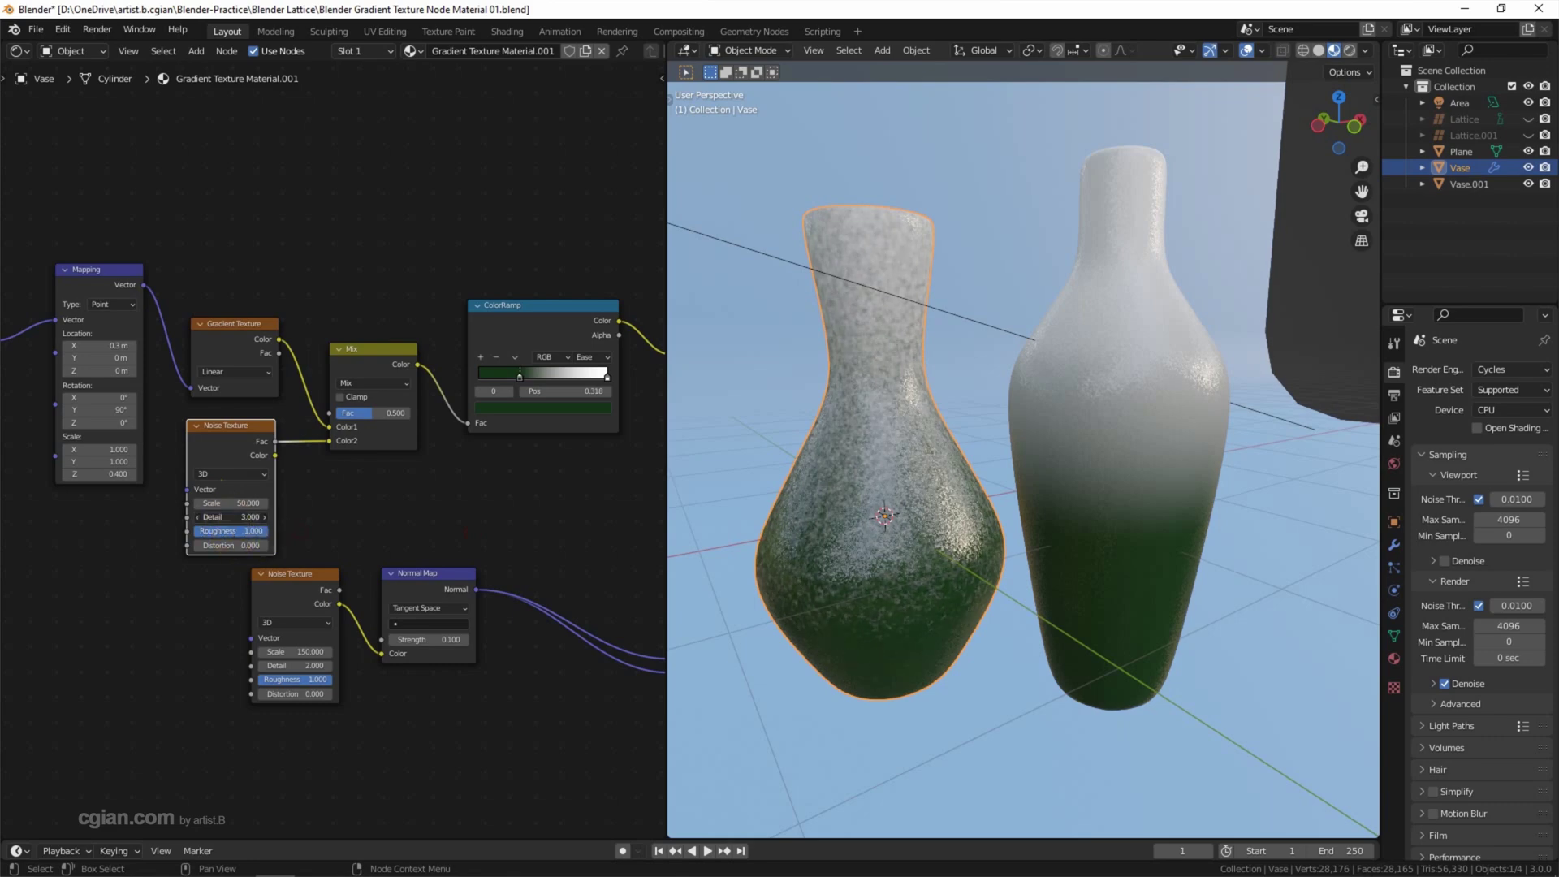
pyautogui.moveTo(235, 517); pyautogui.dragTo(232, 524)
# Step: Recolour the ColorRamp stops to reddish-brown and light peach
pyautogui.click(518, 405)
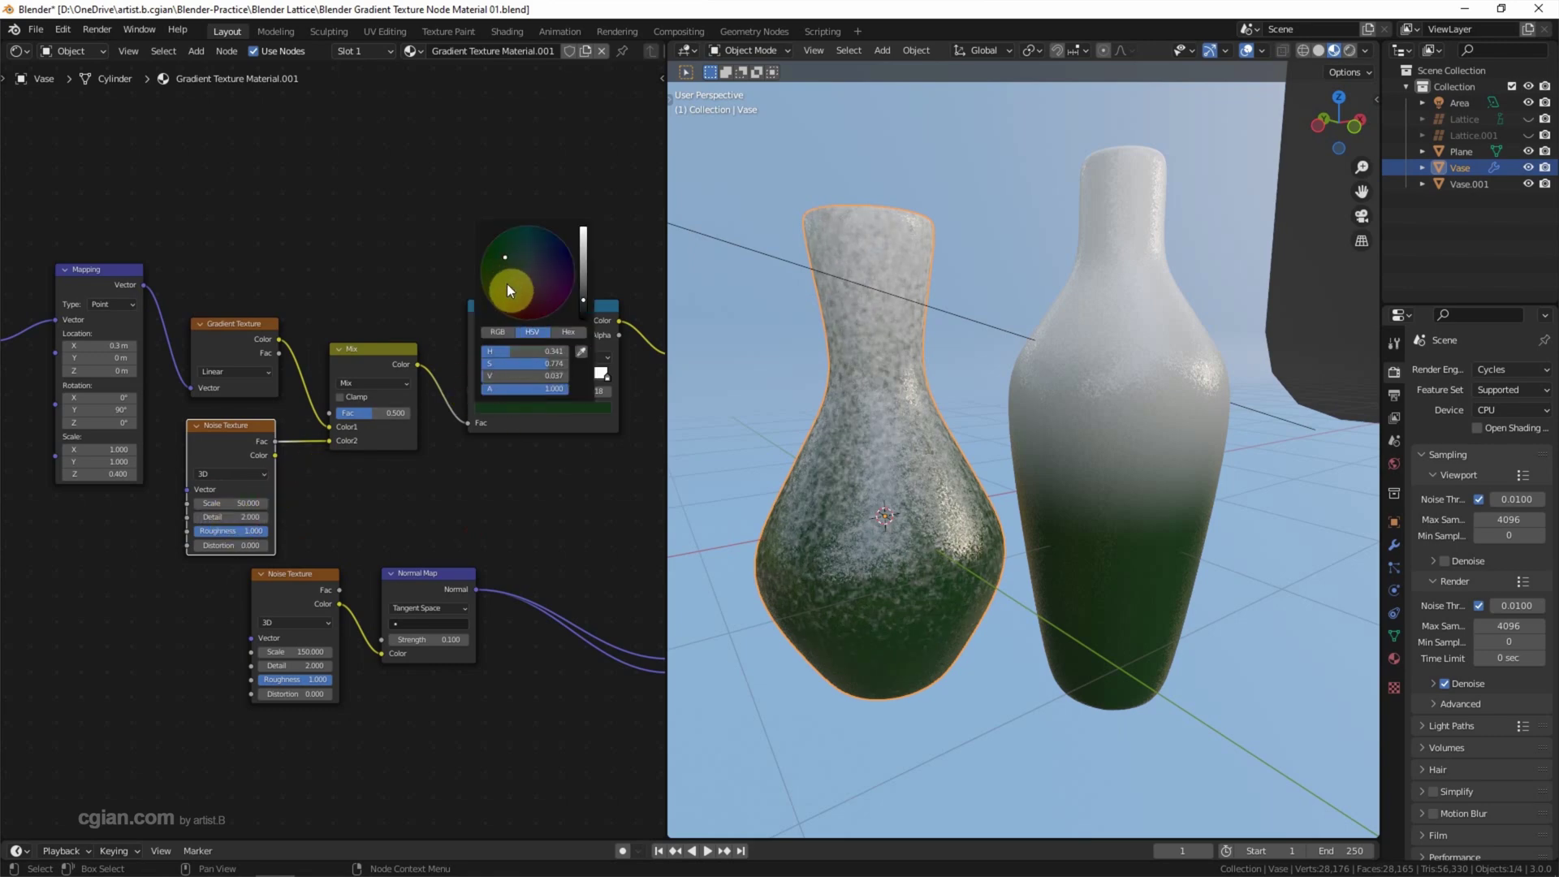
pyautogui.moveTo(507, 284); pyautogui.dragTo(519, 301)
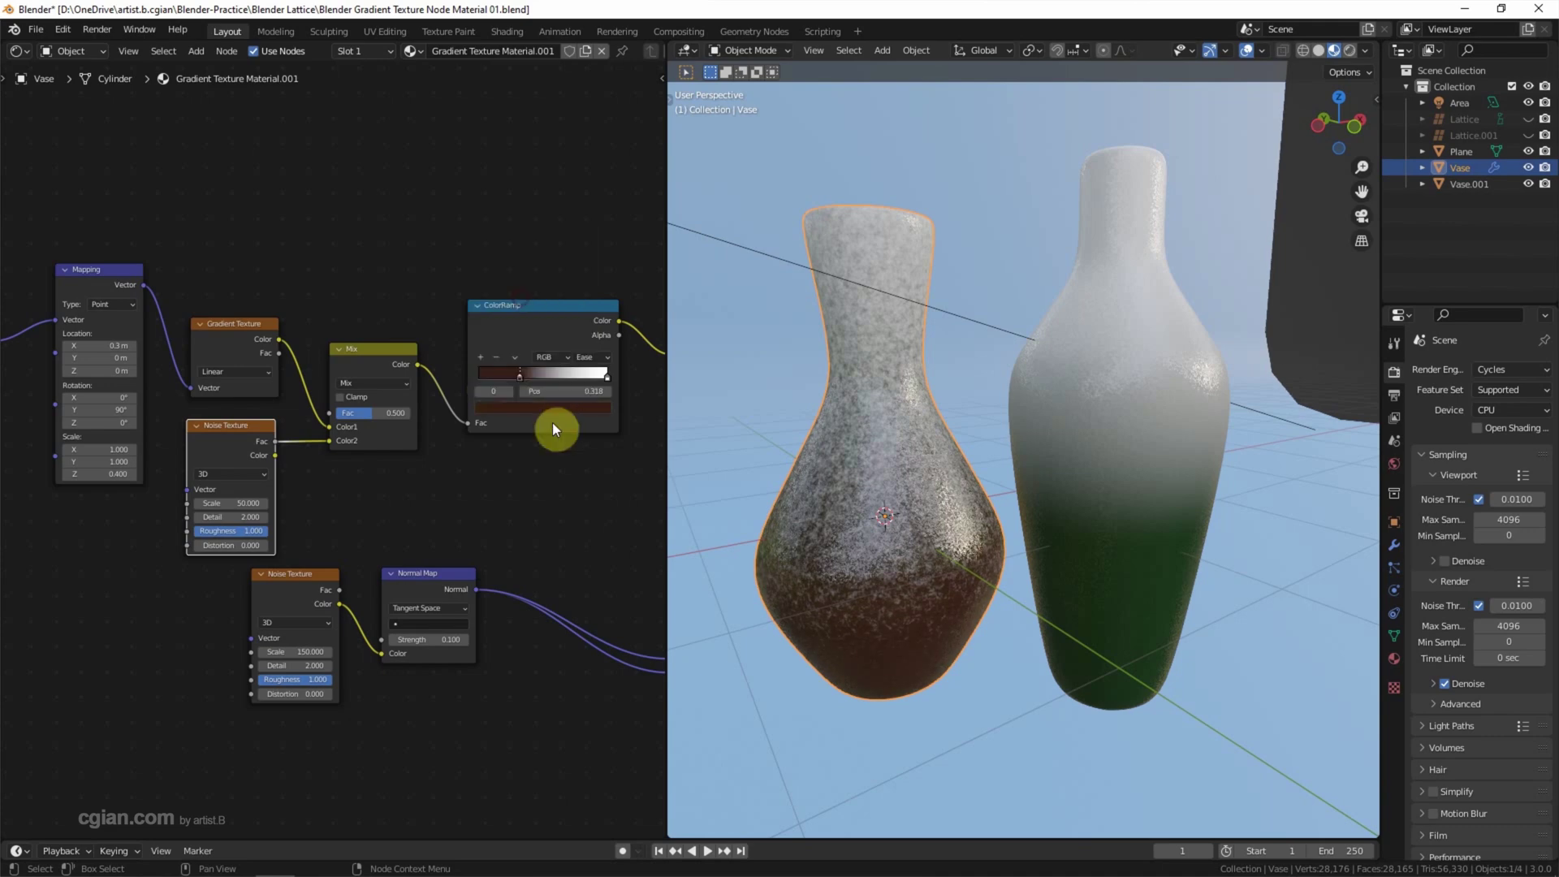
pyautogui.click(593, 375)
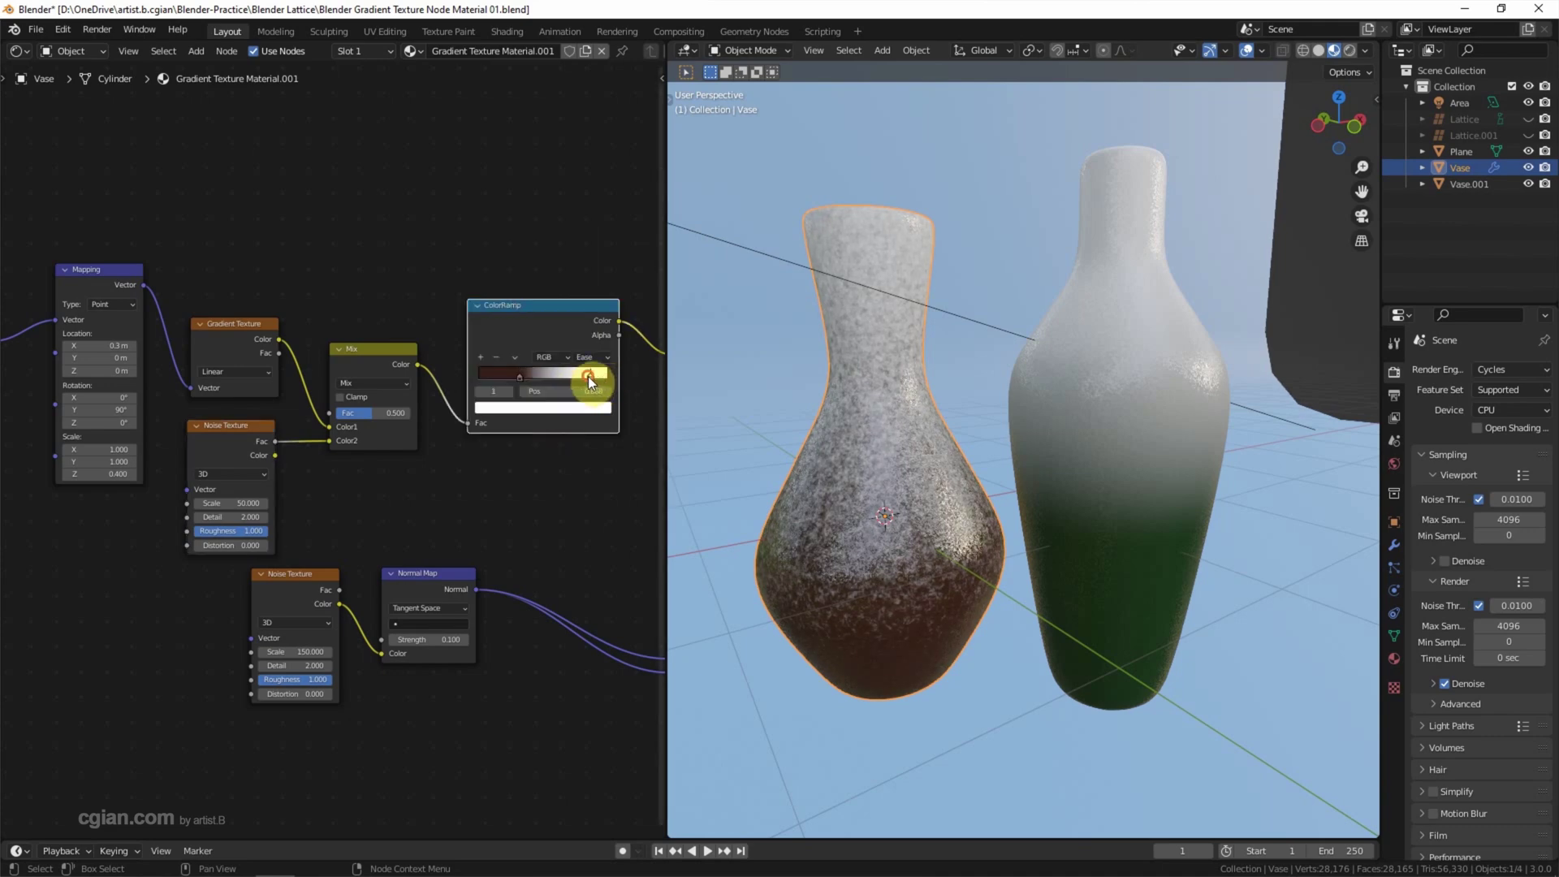
pyautogui.click(572, 407)
pyautogui.moveTo(528, 275); pyautogui.dragTo(522, 281)
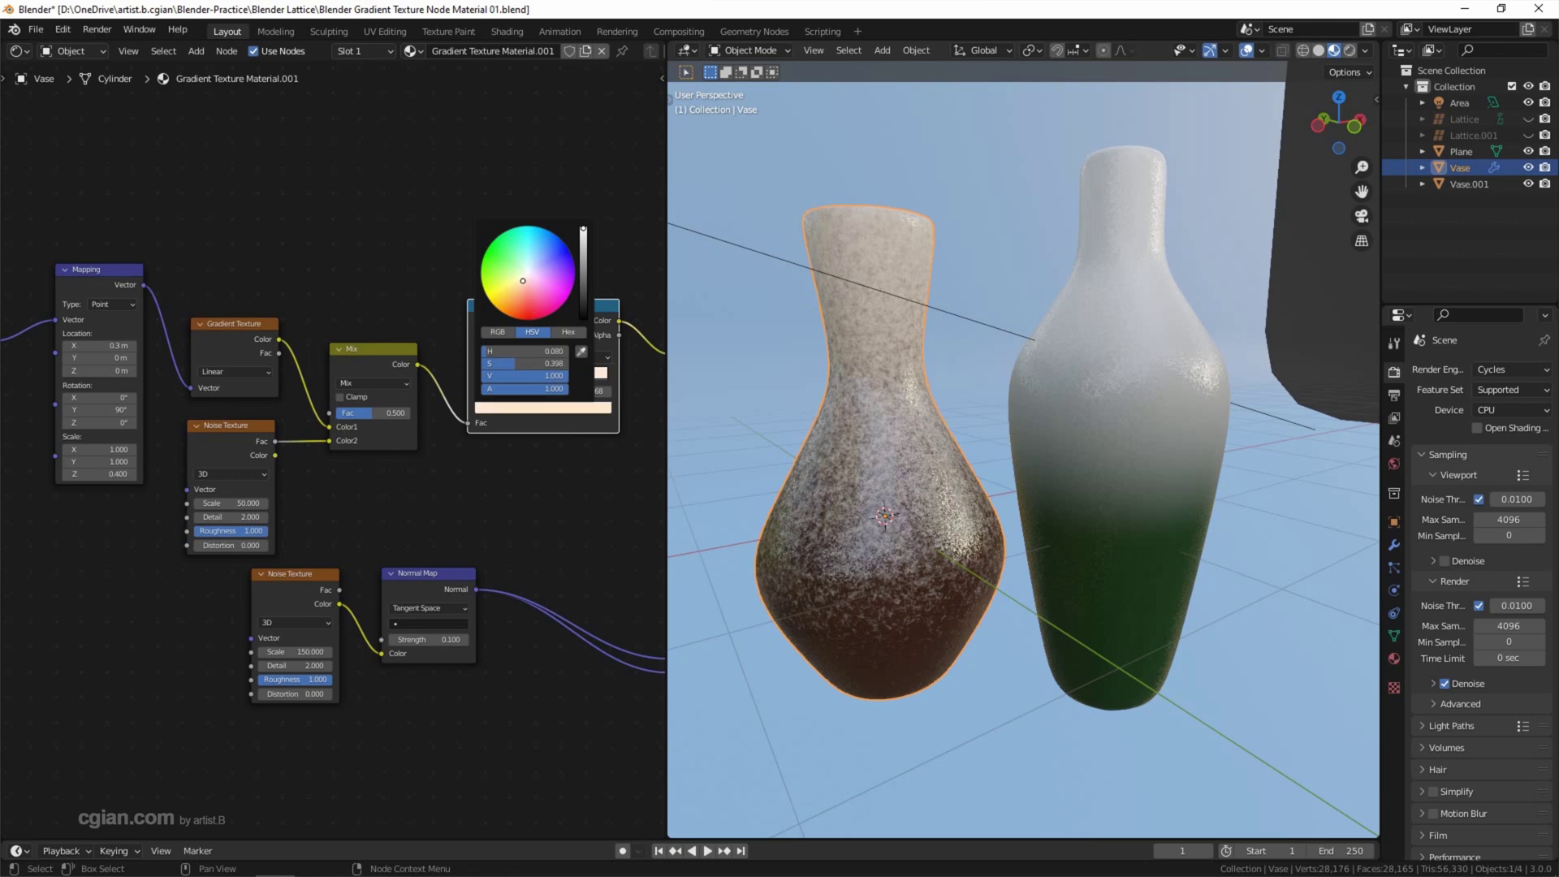